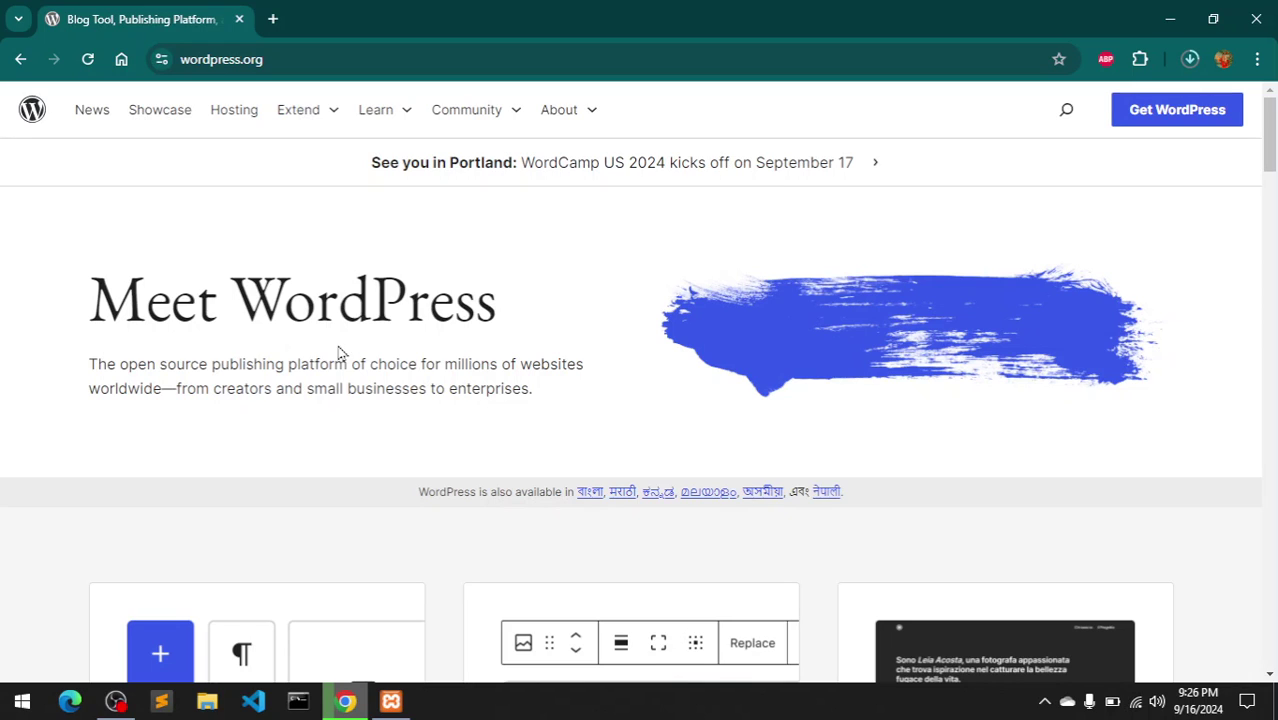
- Highlight and read the Meet WordPress heading and subtitle on wordpress.org
left_click_drag(264, 302, 601, 344)
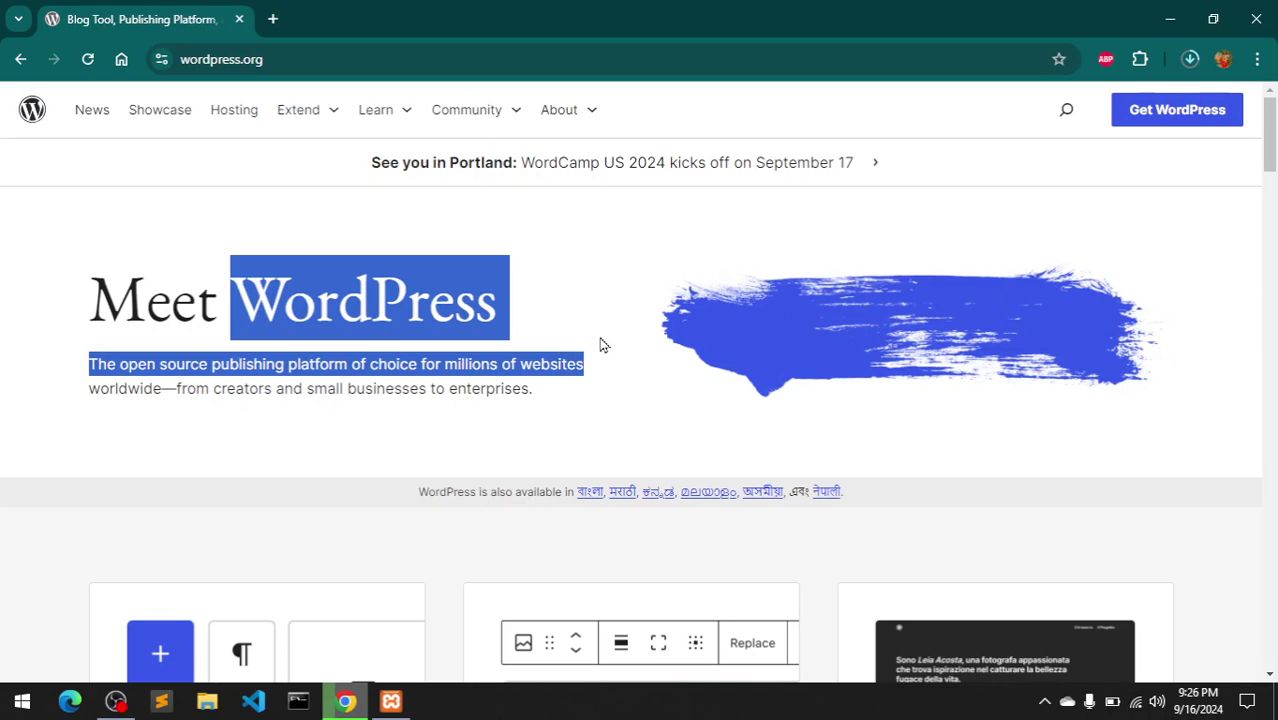
left_click(601, 344)
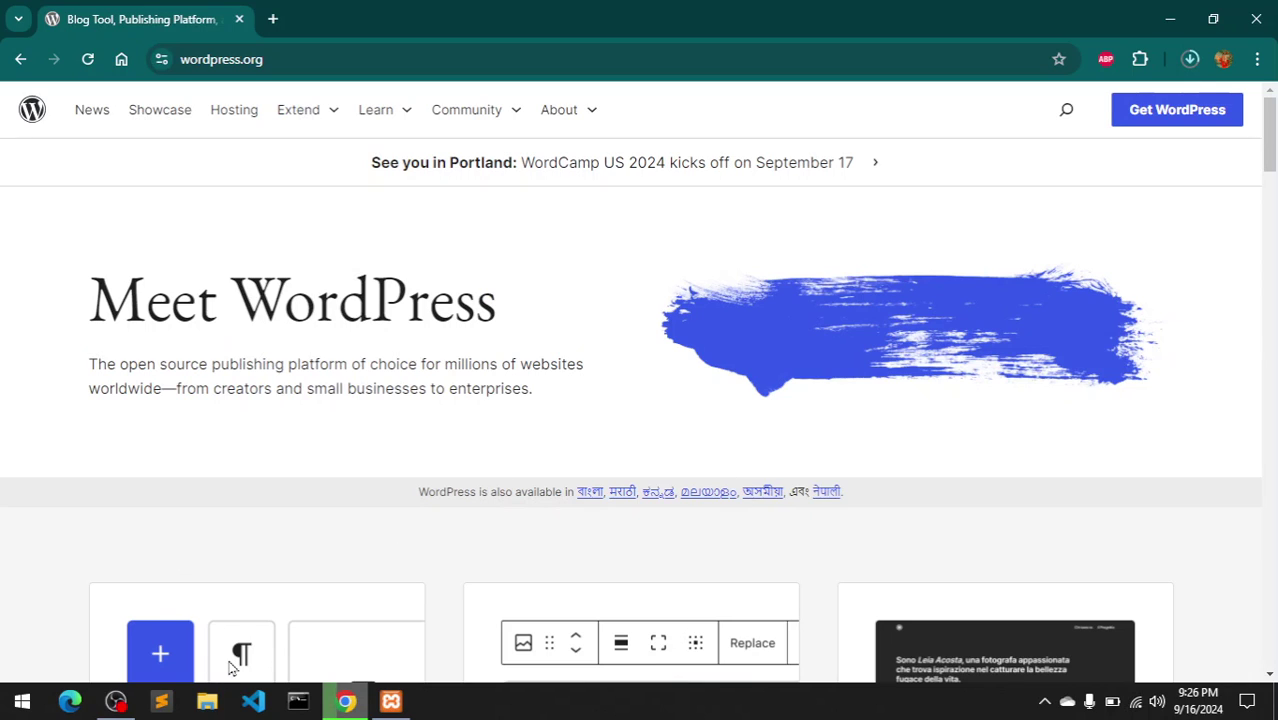
left_click_drag(1274, 170, 1274, 100)
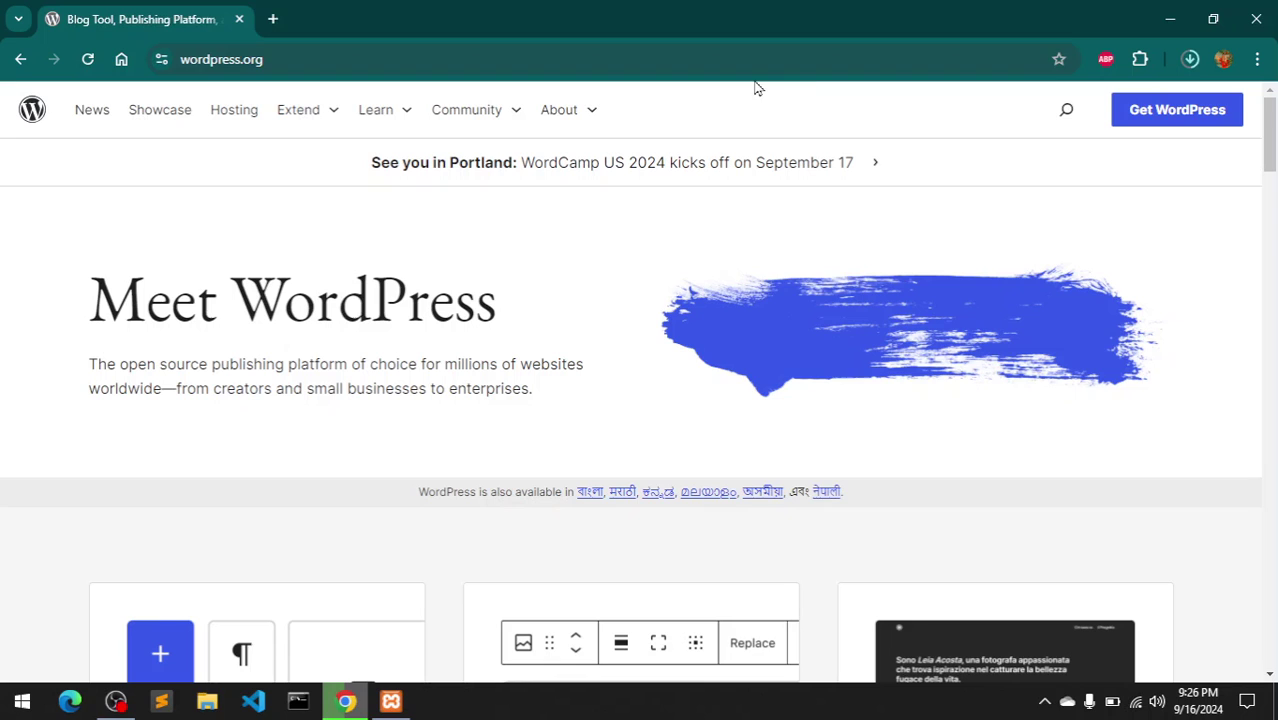
- Check the download page's PHP and MySQL requirements, then return home and show the XAMPP Control Panel
left_click(1155, 124)
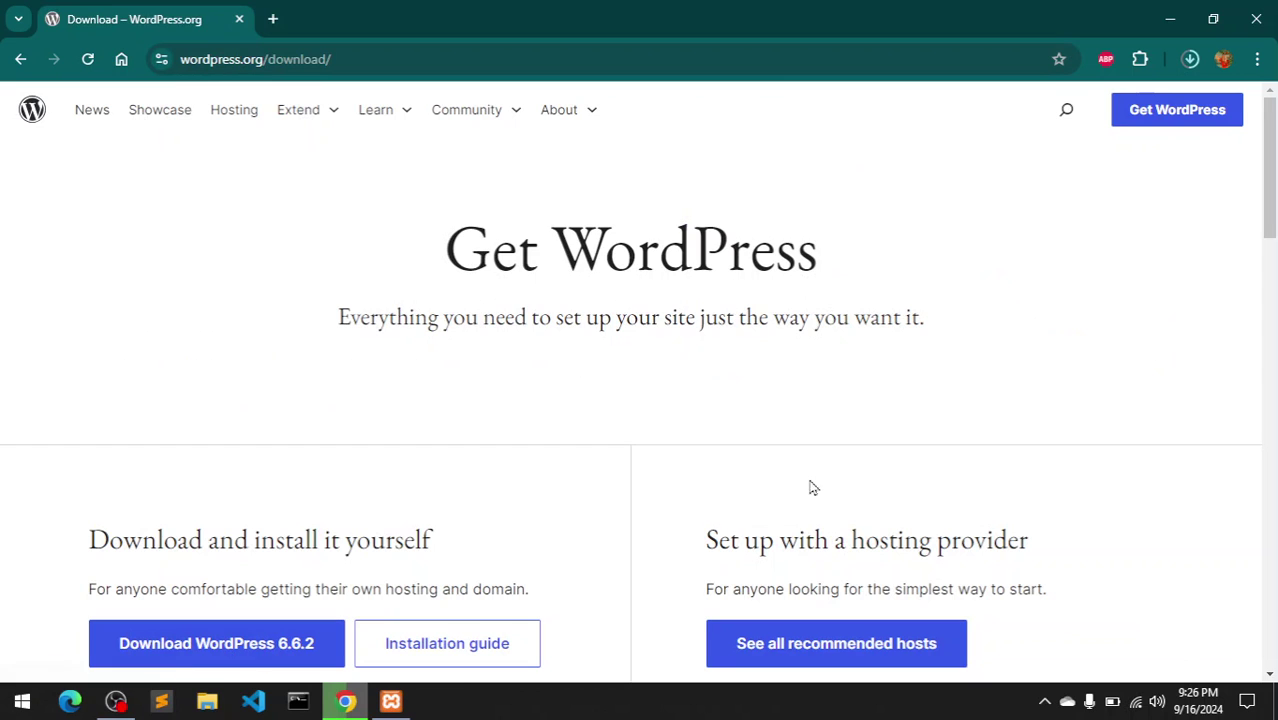
left_click_drag(1270, 248, 1270, 310)
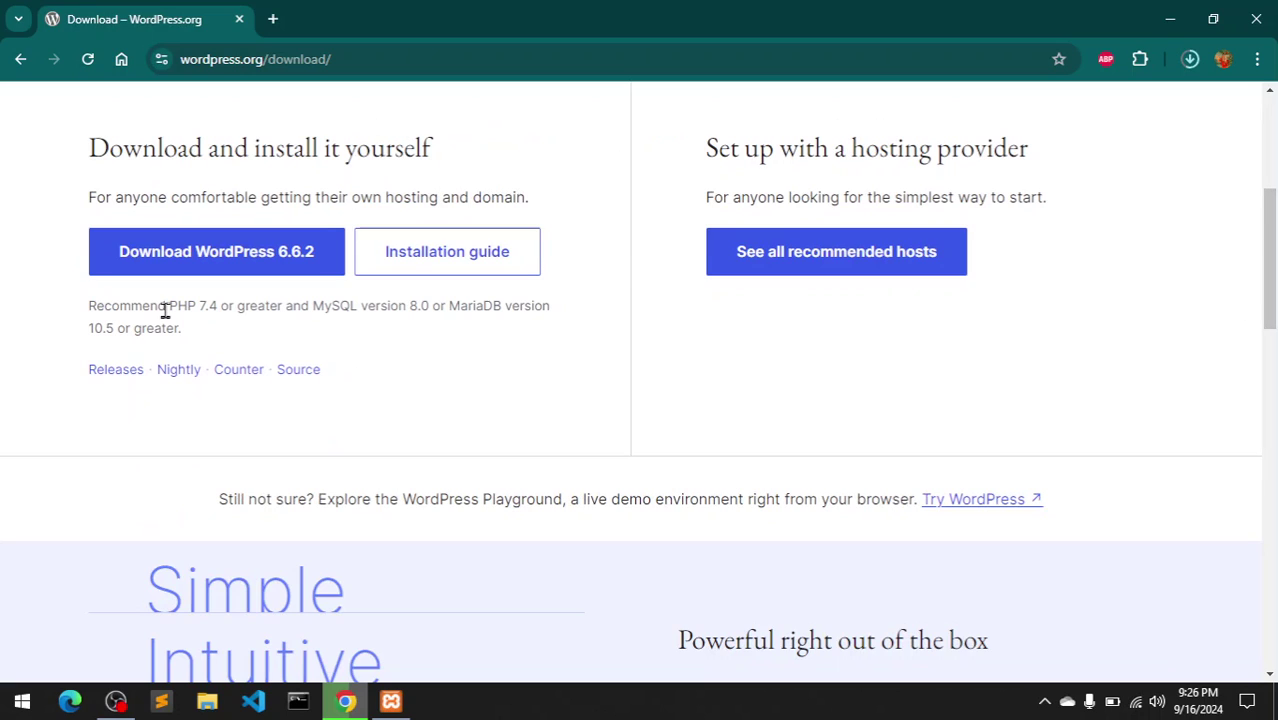
left_click_drag(166, 311, 413, 309)
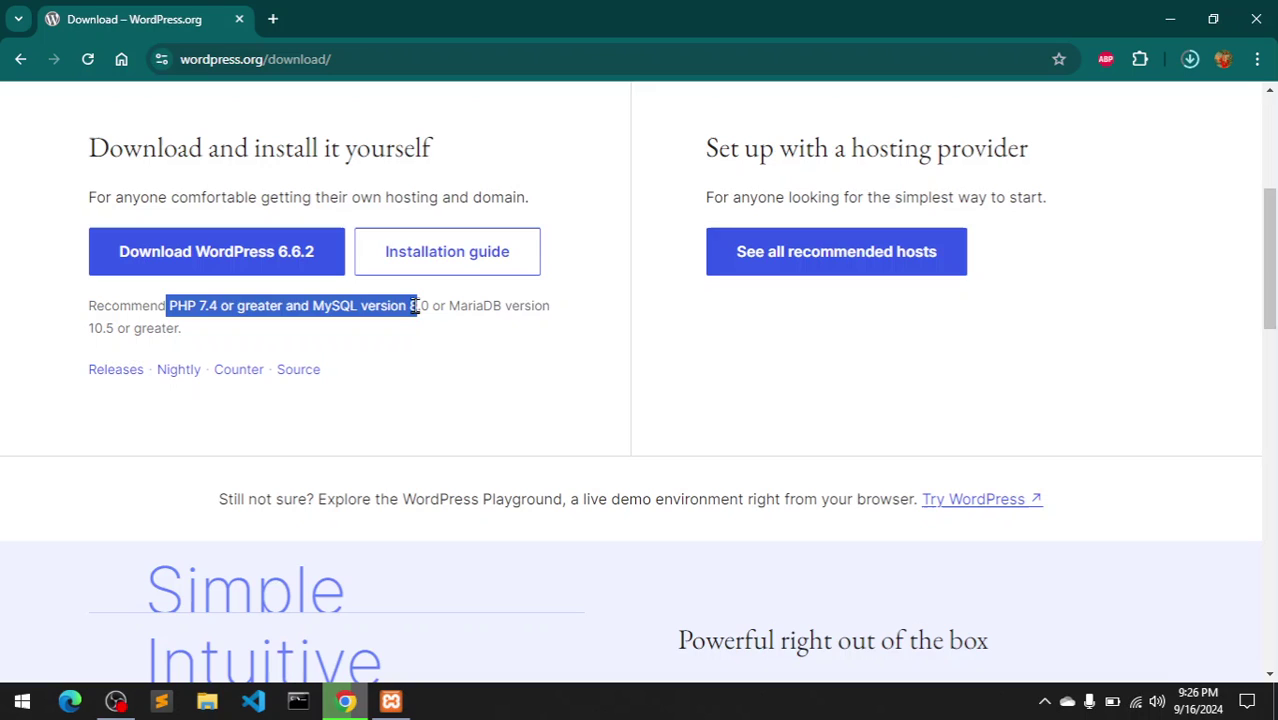
left_click(414, 307)
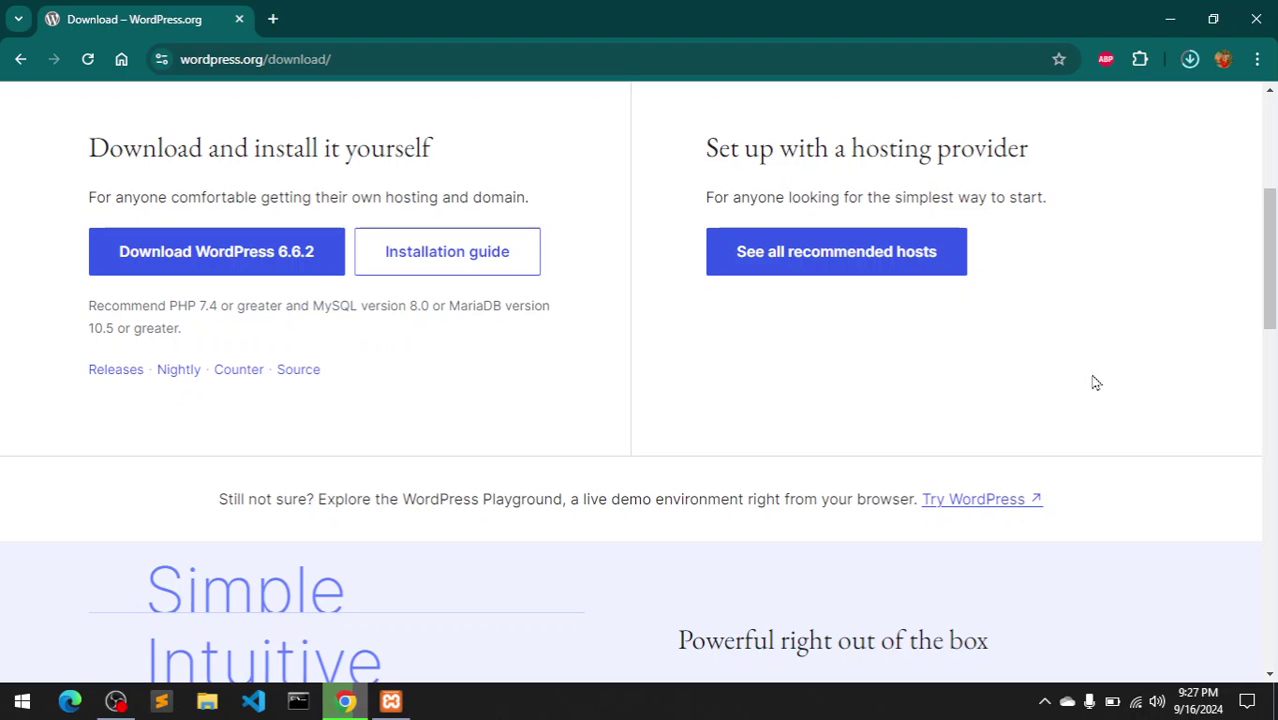
left_click_drag(1275, 228, 1275, 130)
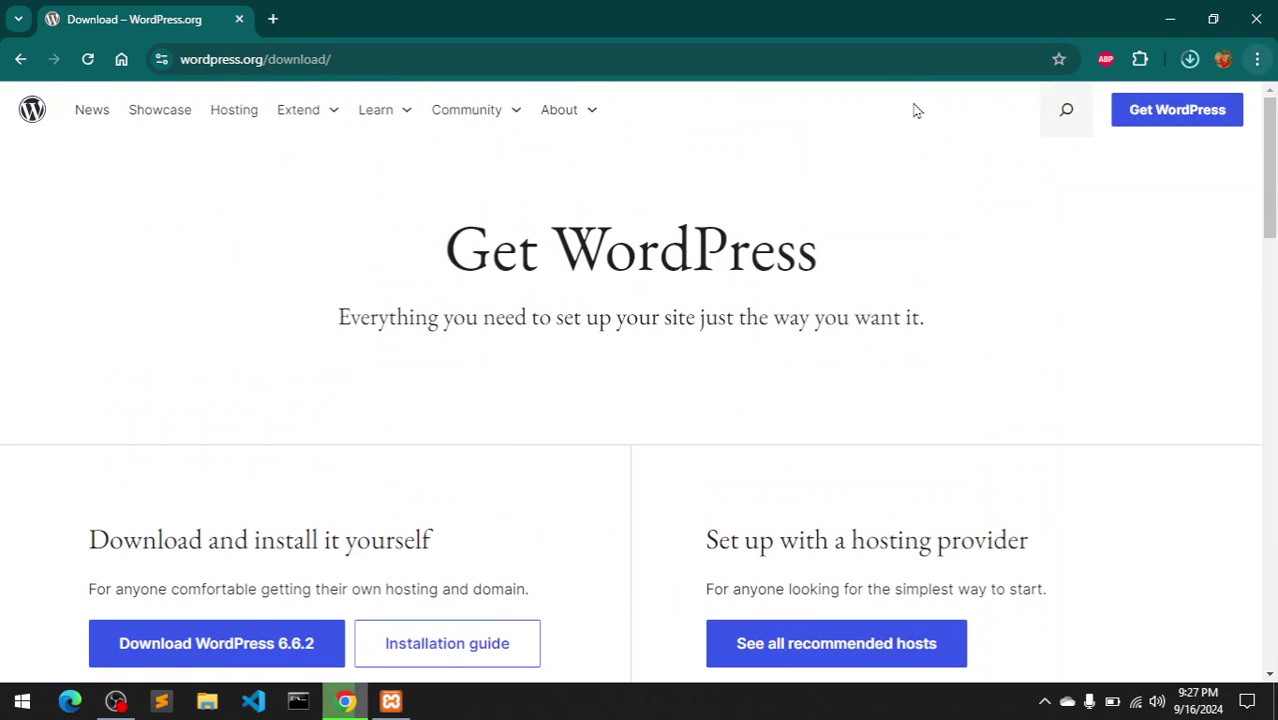
left_click(30, 111)
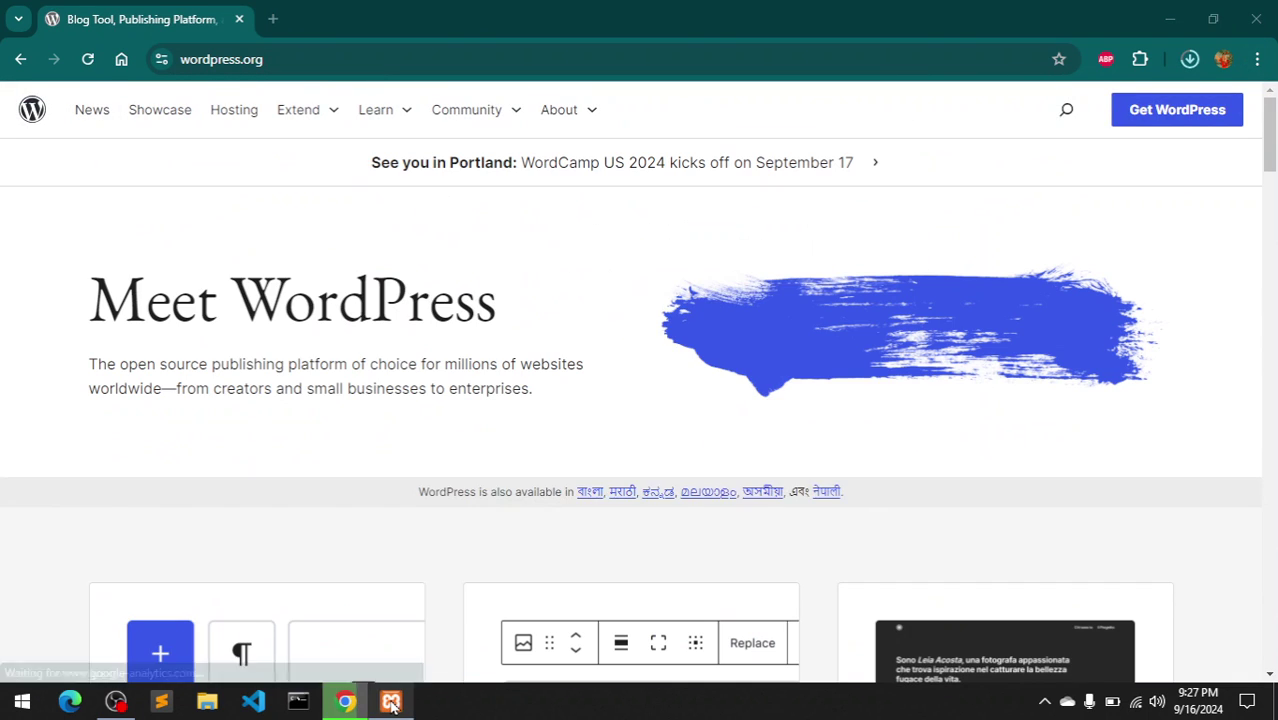
left_click(391, 703)
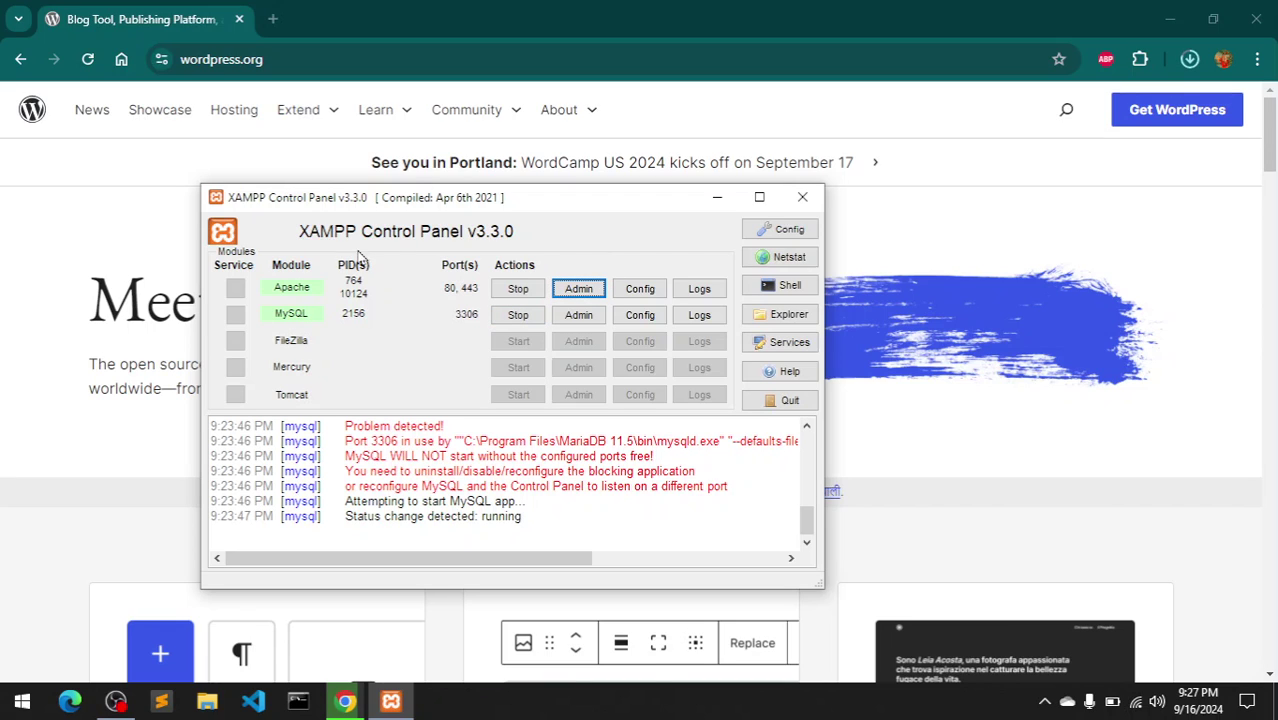
- Load the apachefriends.org XAMPP download page in a new tab, then switch back to wordpress.org
left_click(290, 19)
left_click(273, 19)
left_click(309, 53)
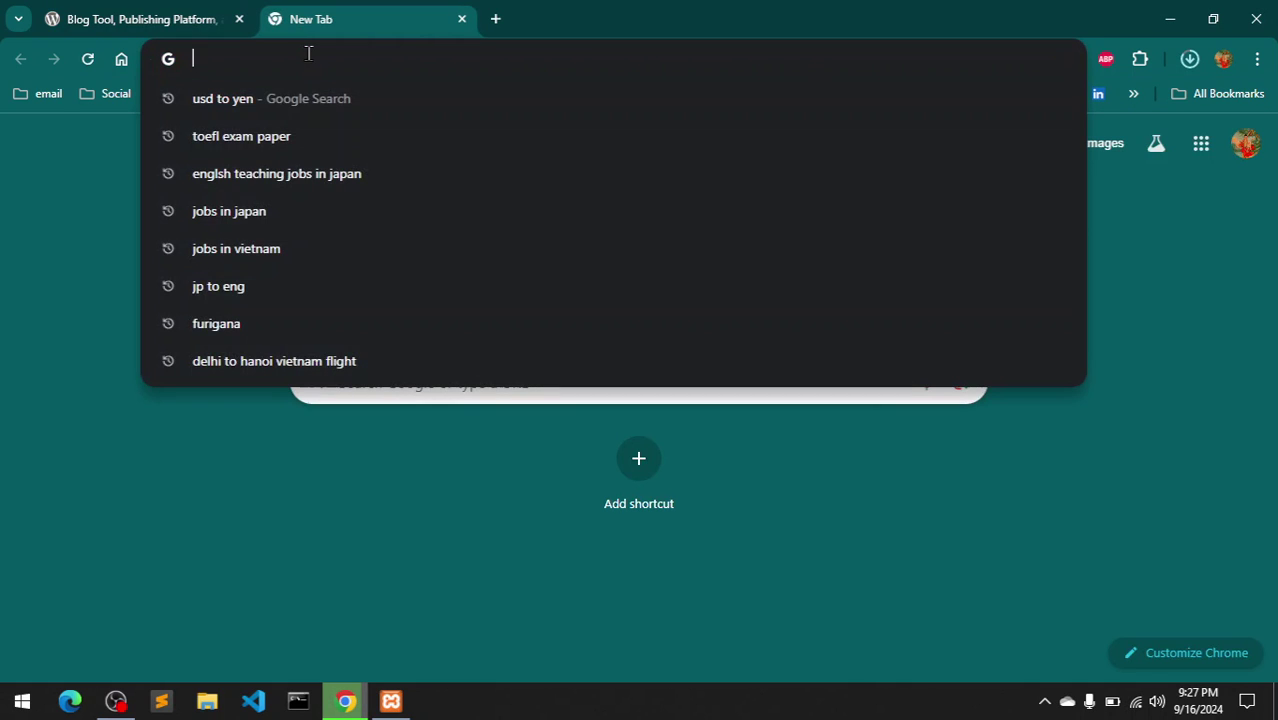
type("x")
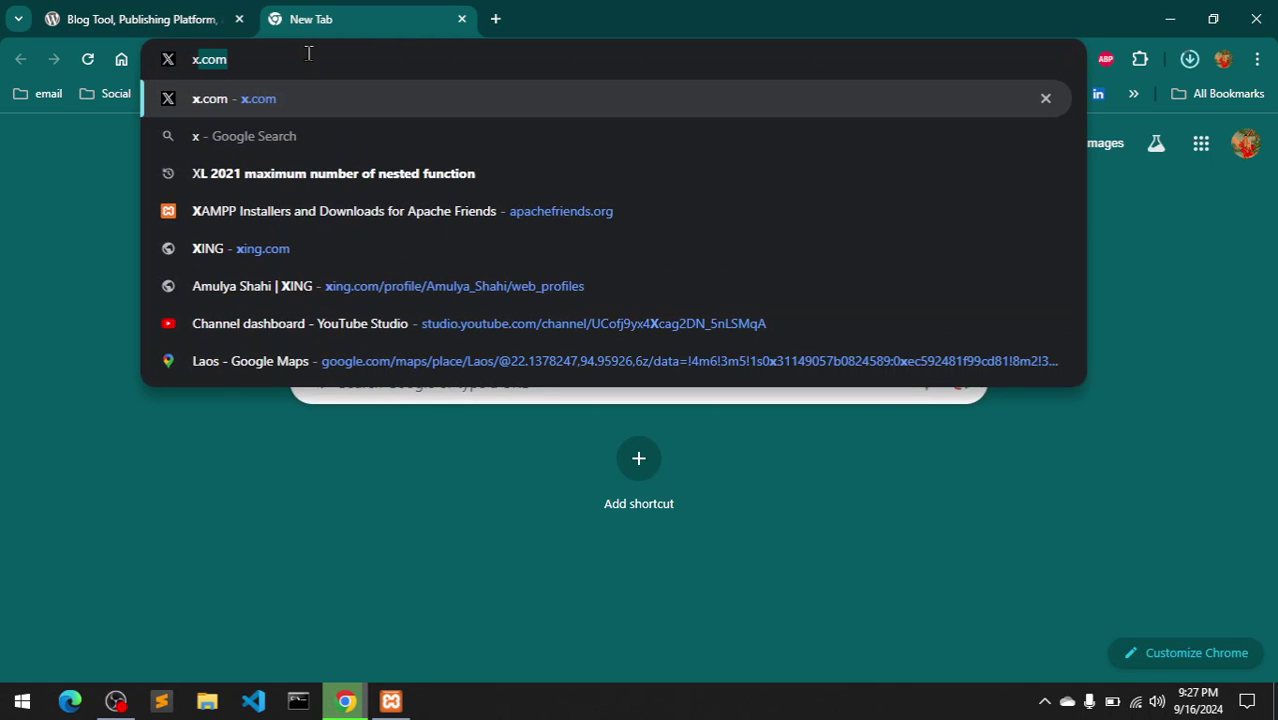
key("Escape")
type("ap")
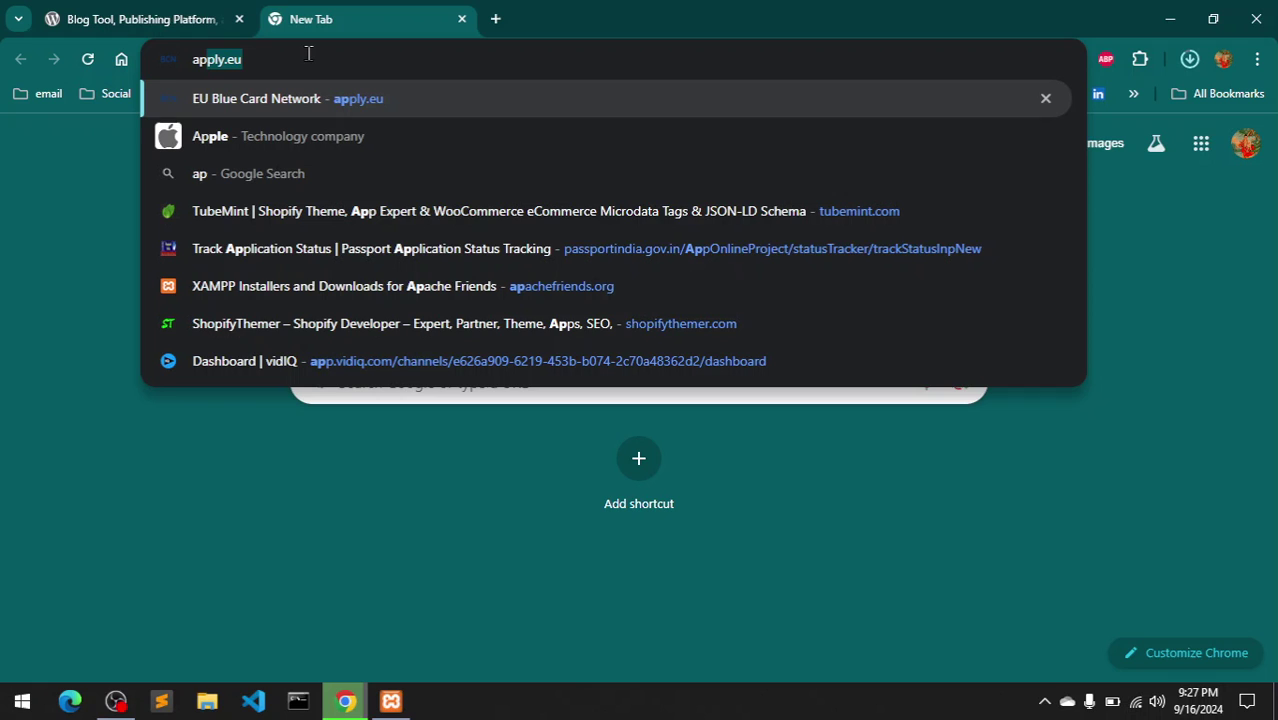
type("achefriends.org")
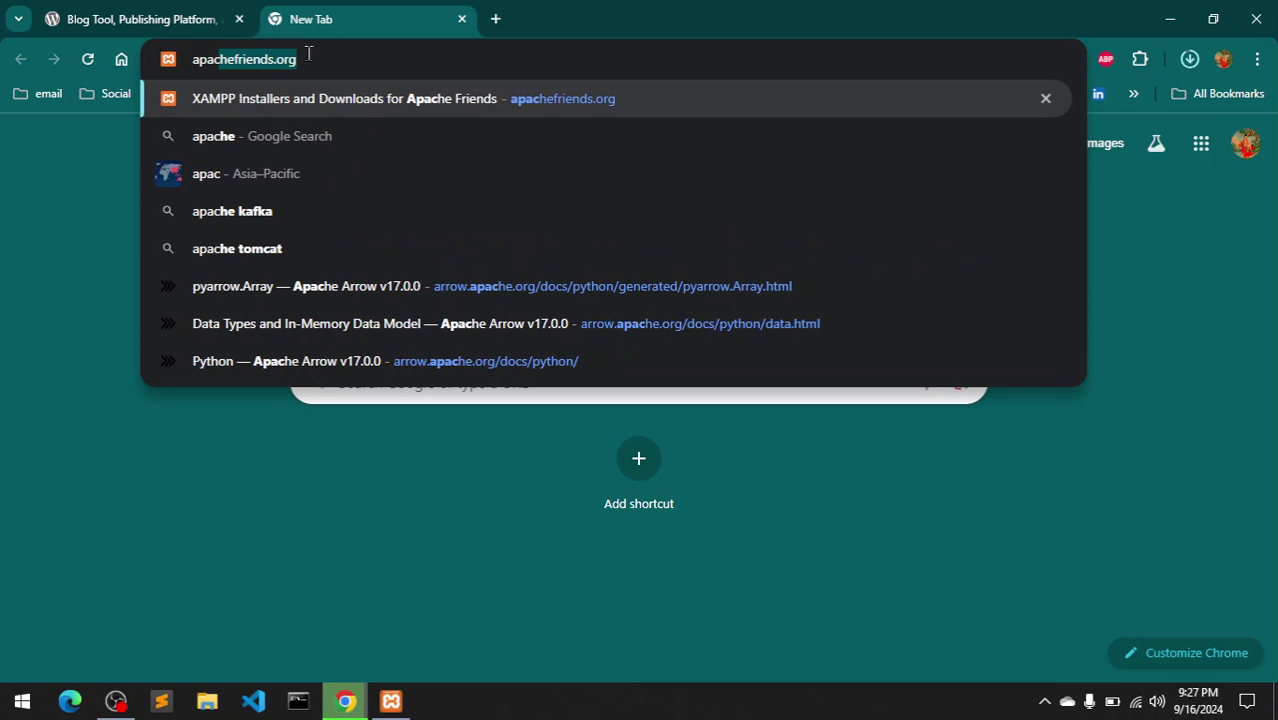
key("Return")
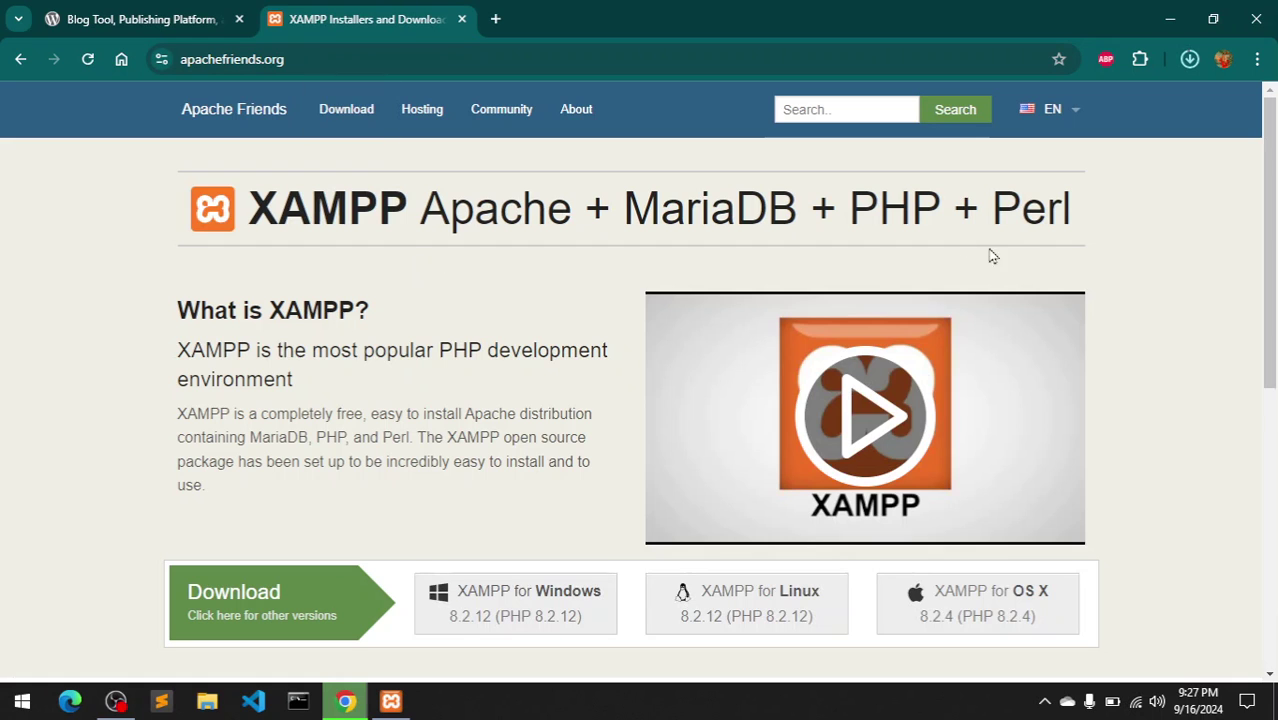
left_click_drag(1275, 190, 1275, 296)
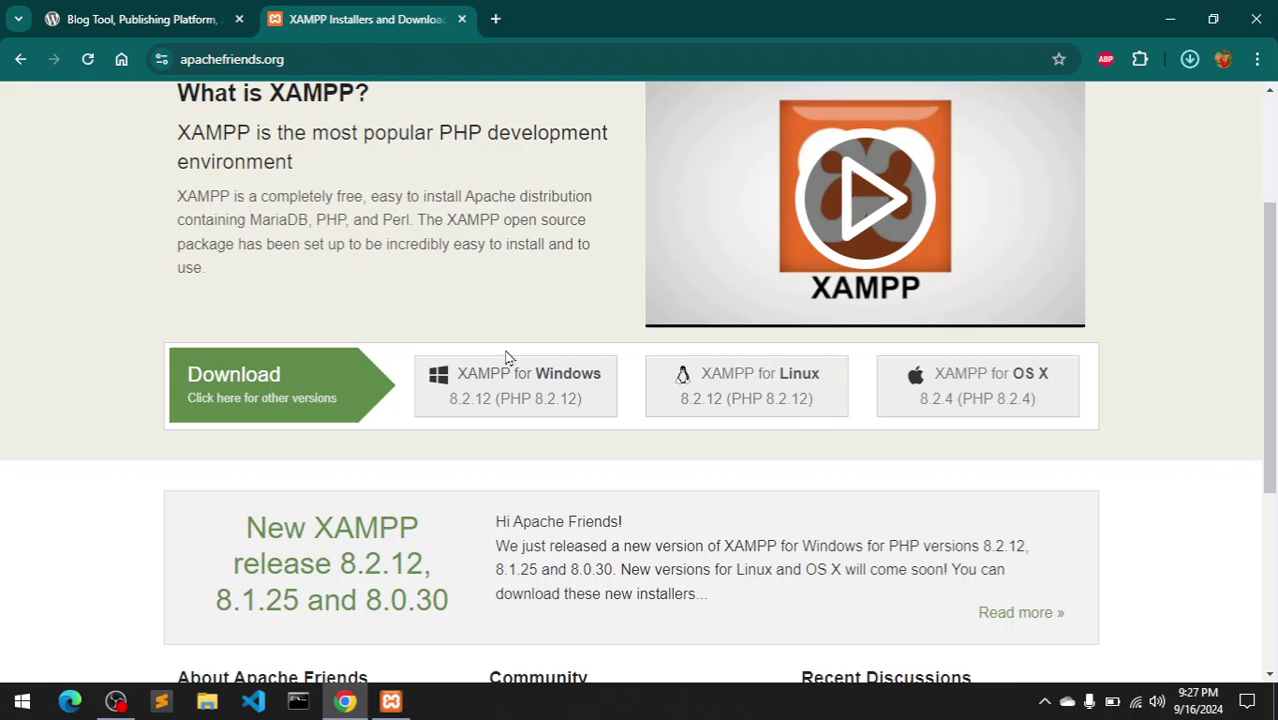
left_click(111, 12)
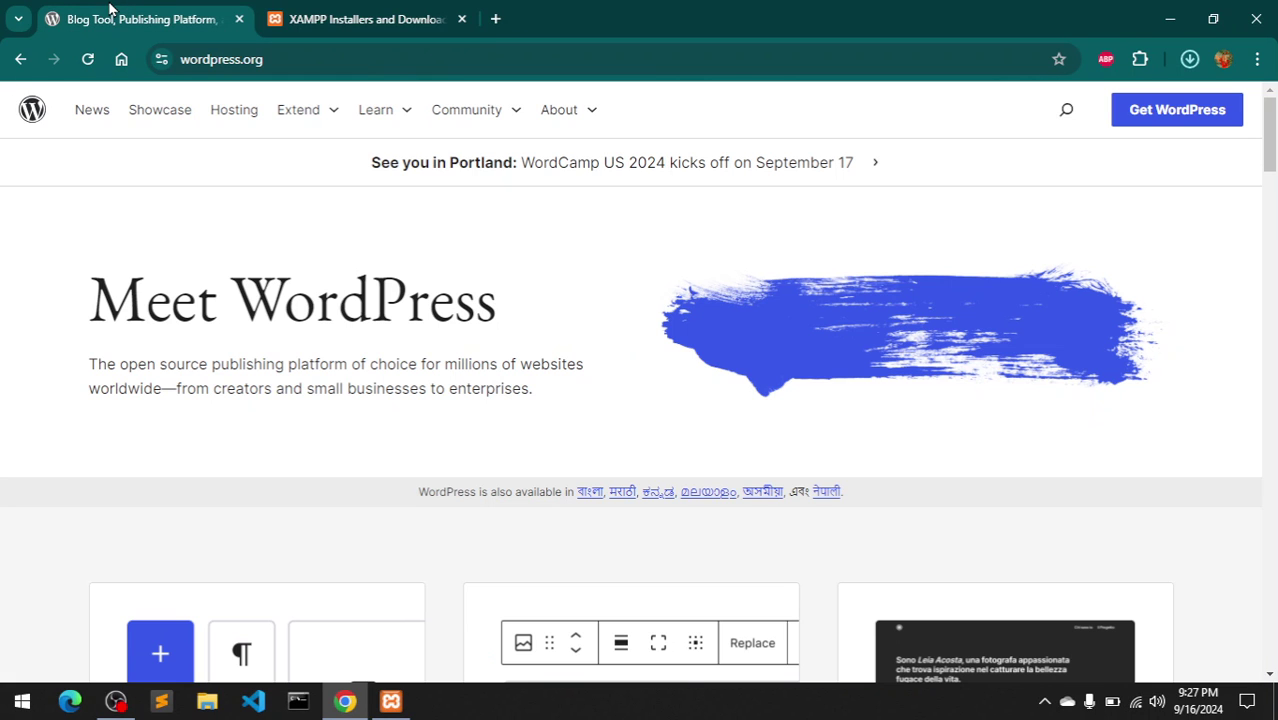
- Stop and restart Apache and MySQL in XAMPP, then minimize the Control Panel
left_click(390, 704)
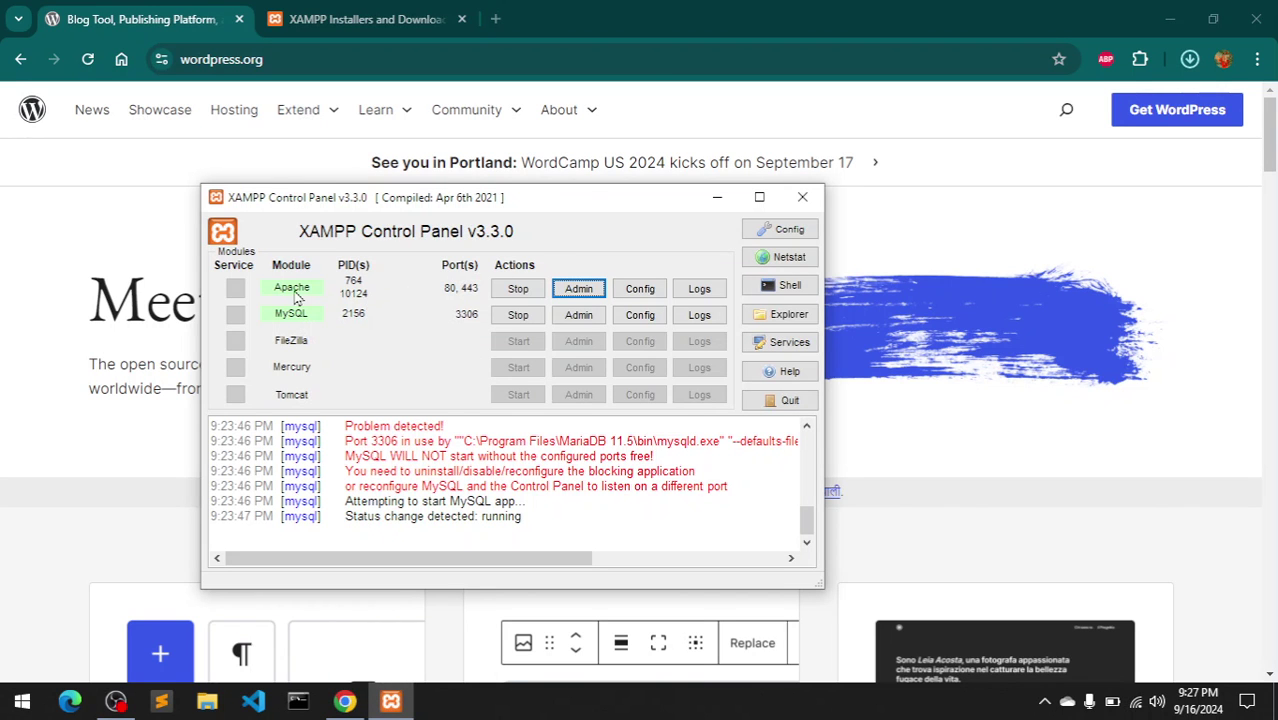
left_click(510, 292)
left_click(518, 316)
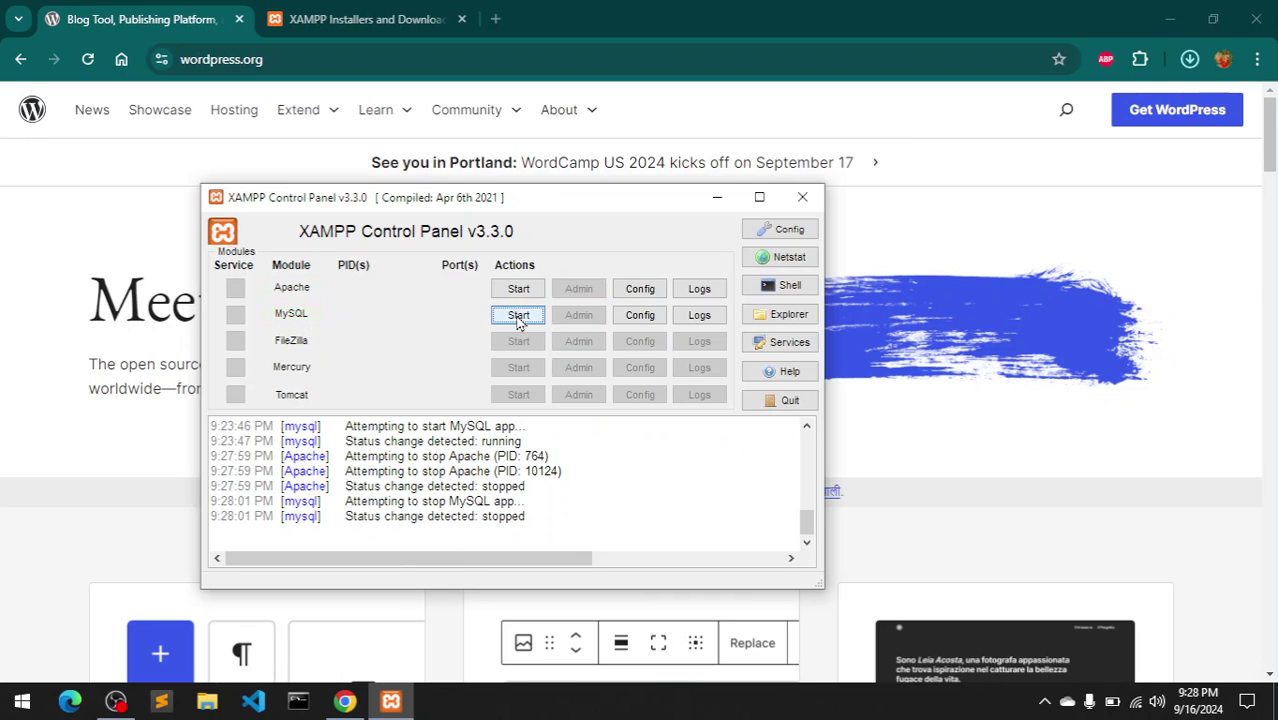
left_click(518, 289)
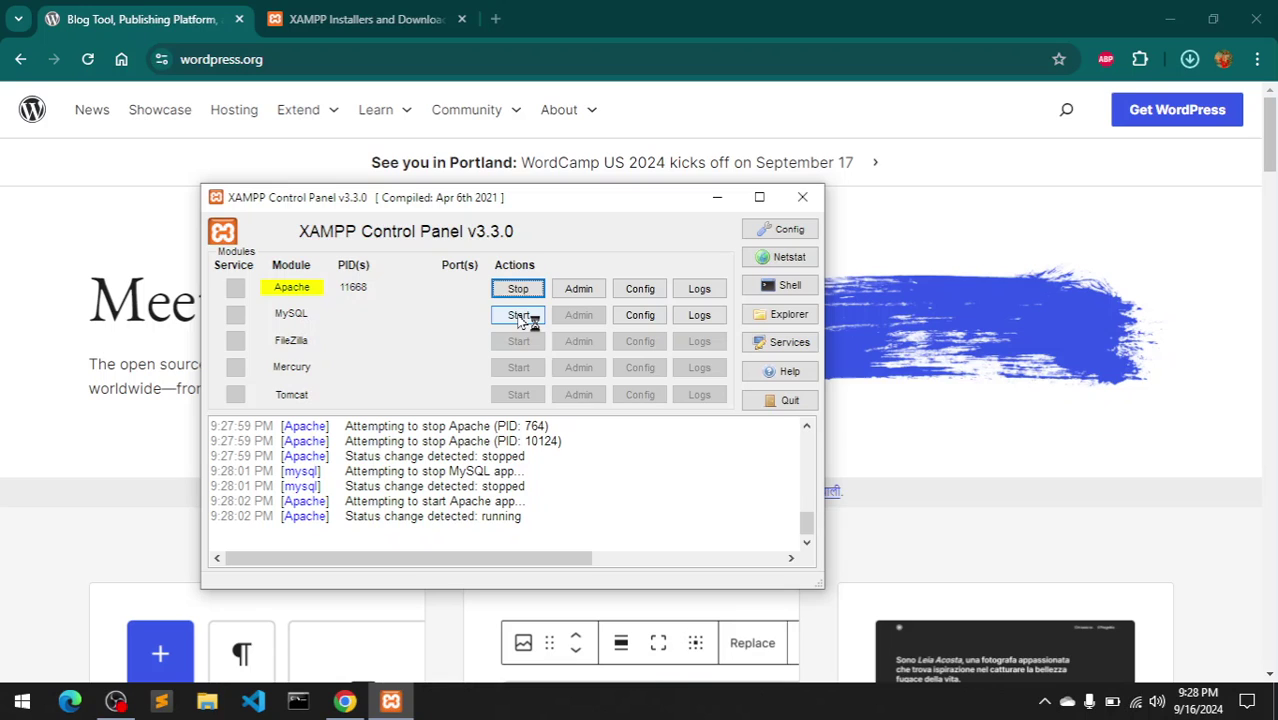
left_click(518, 316)
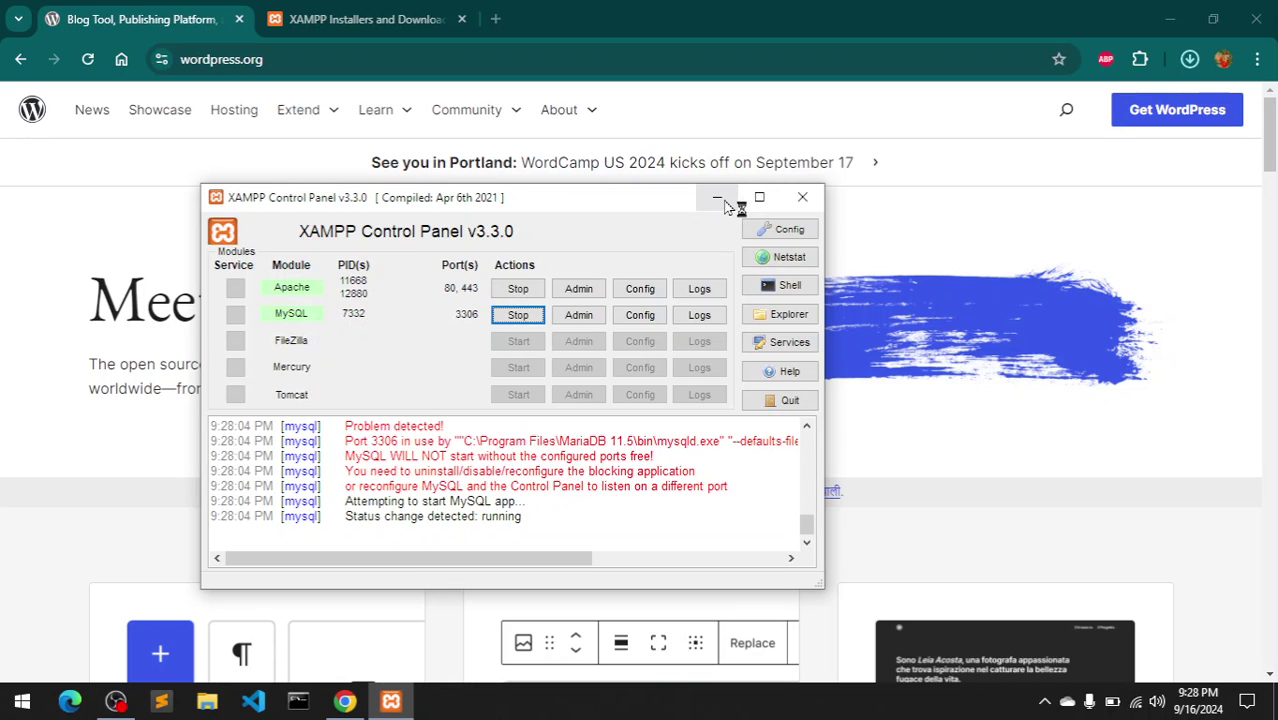
left_click(717, 199)
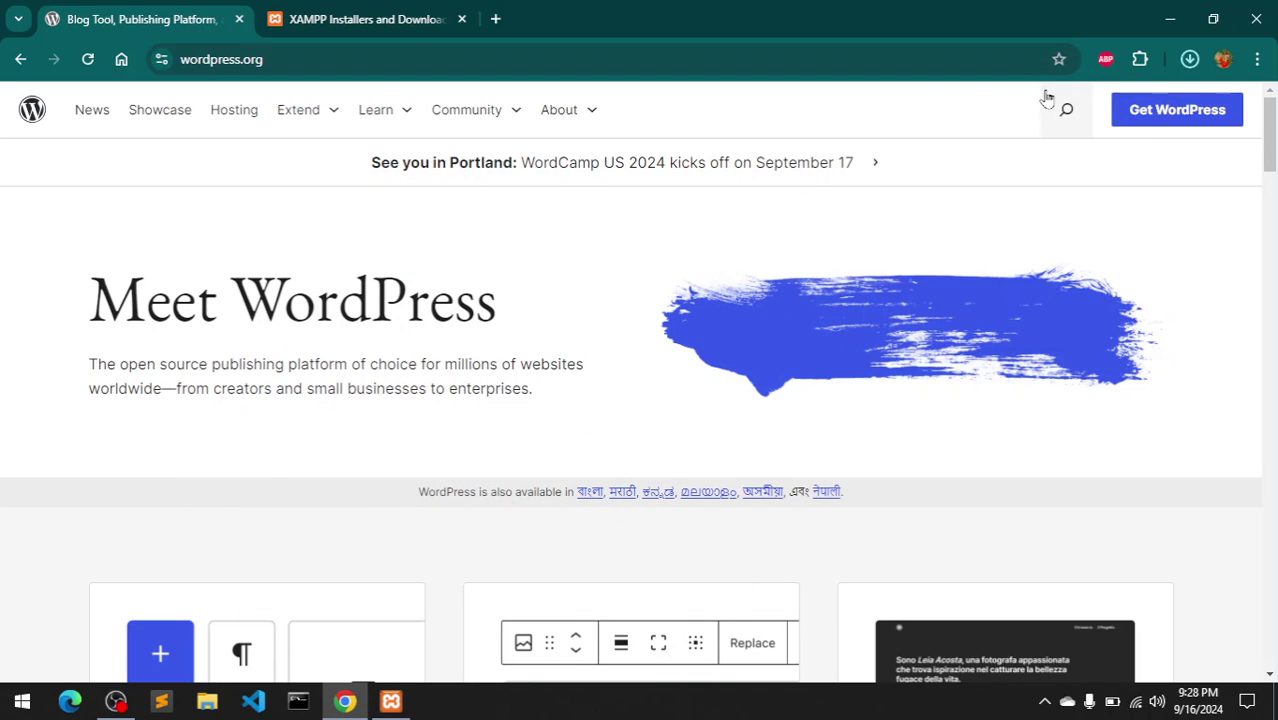
- Confirm wordpress-6.6.2.zip (24.9 MB) is downloaded, then close the apachefriends.org tab
left_click(1190, 60)
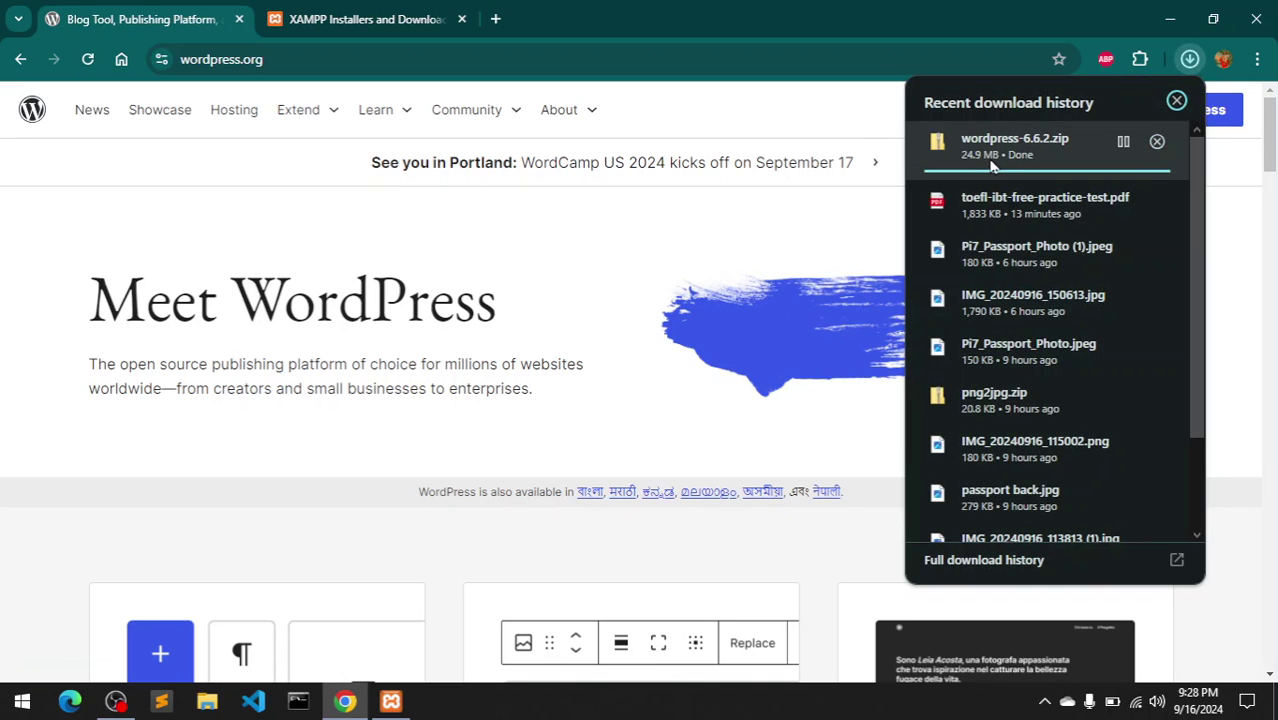
left_click(699, 133)
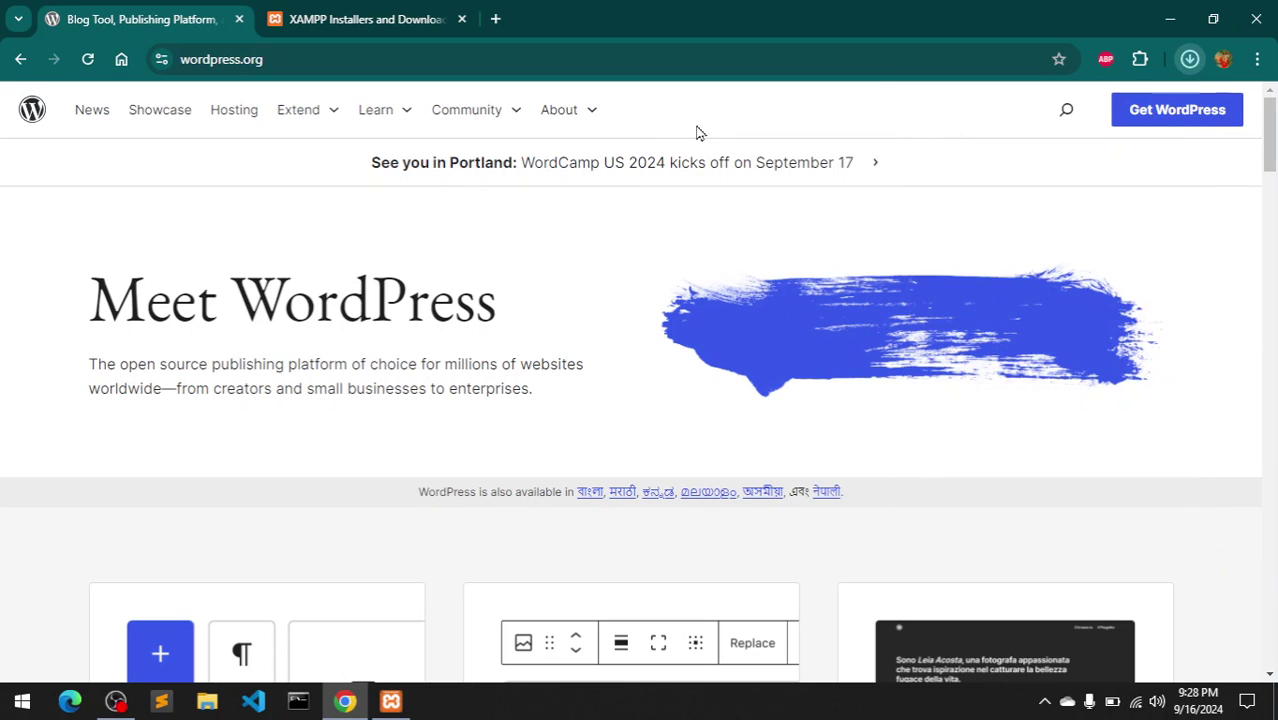
left_click(384, 9)
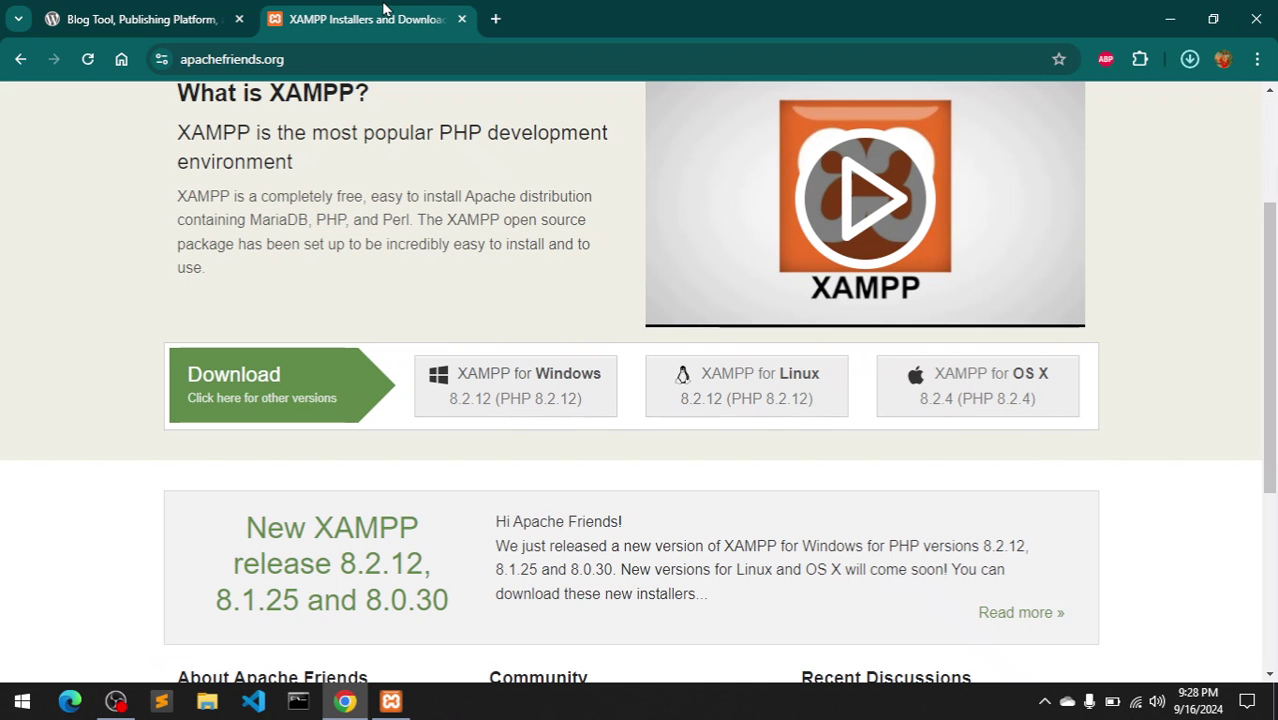
left_click(463, 19)
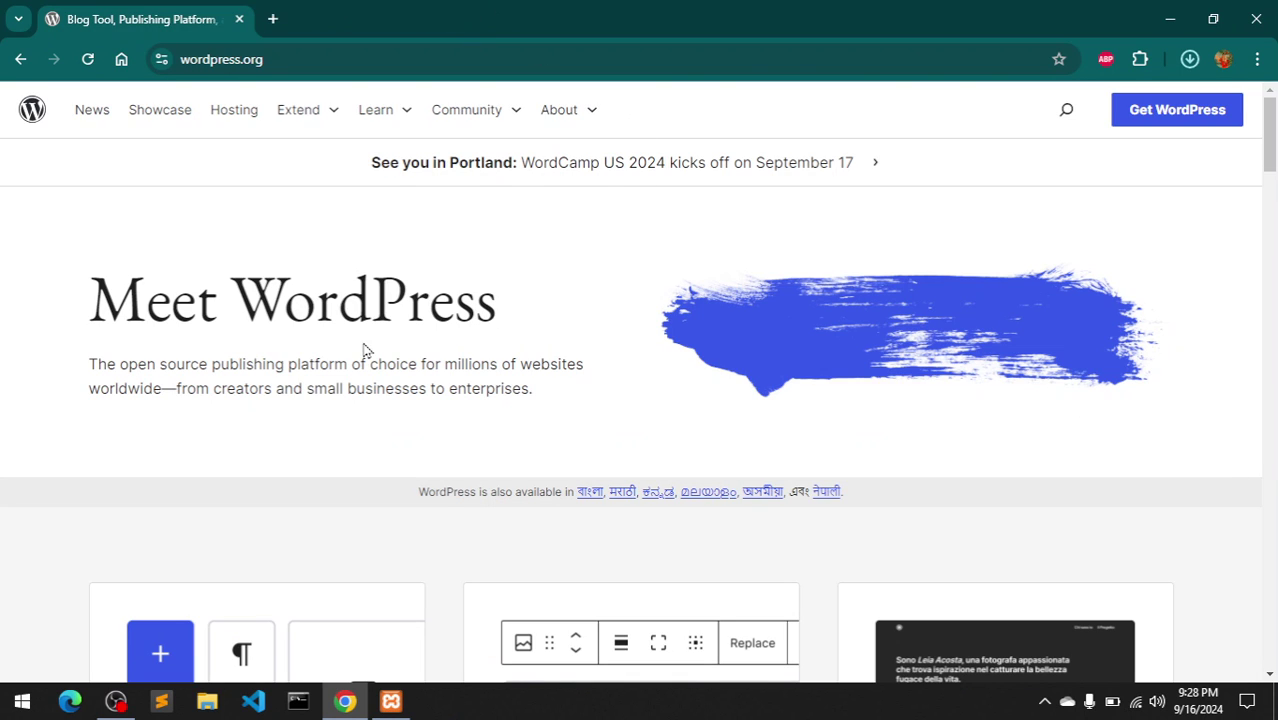
- Extract wordpress-6.6.2.zip in Downloads with 7-Zip's Extract Here
left_click(208, 704)
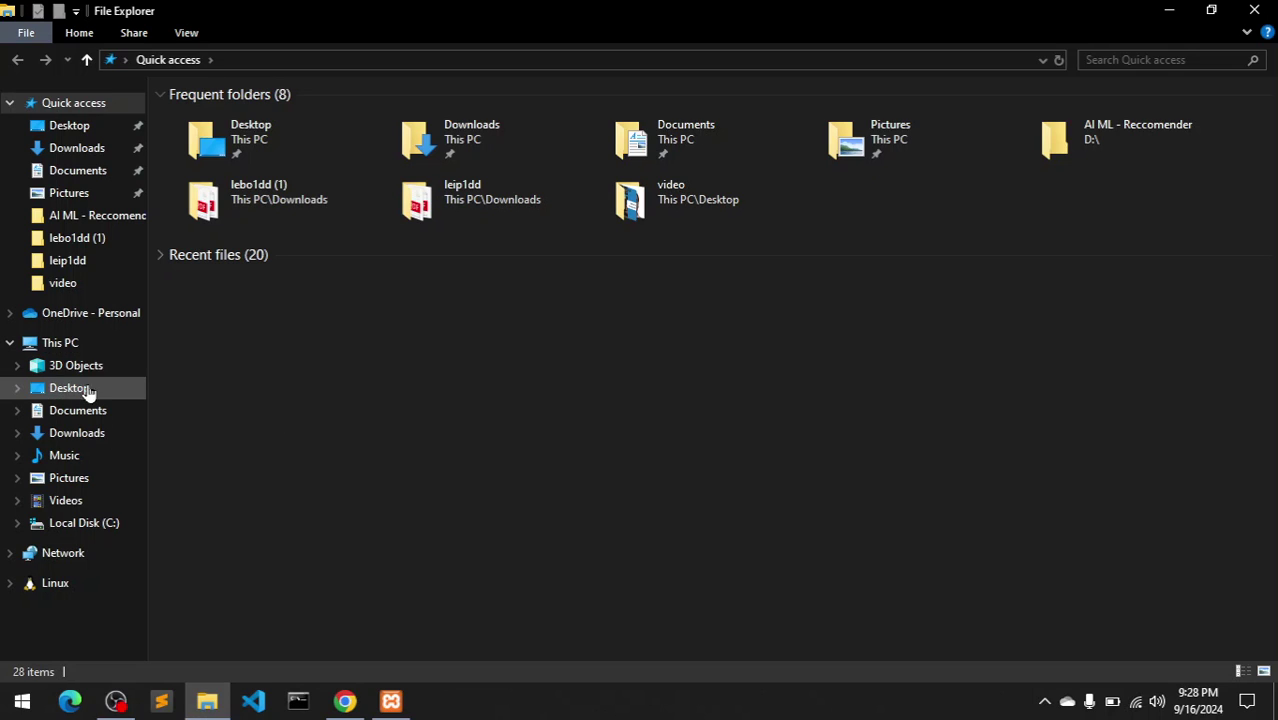
left_click(76, 149)
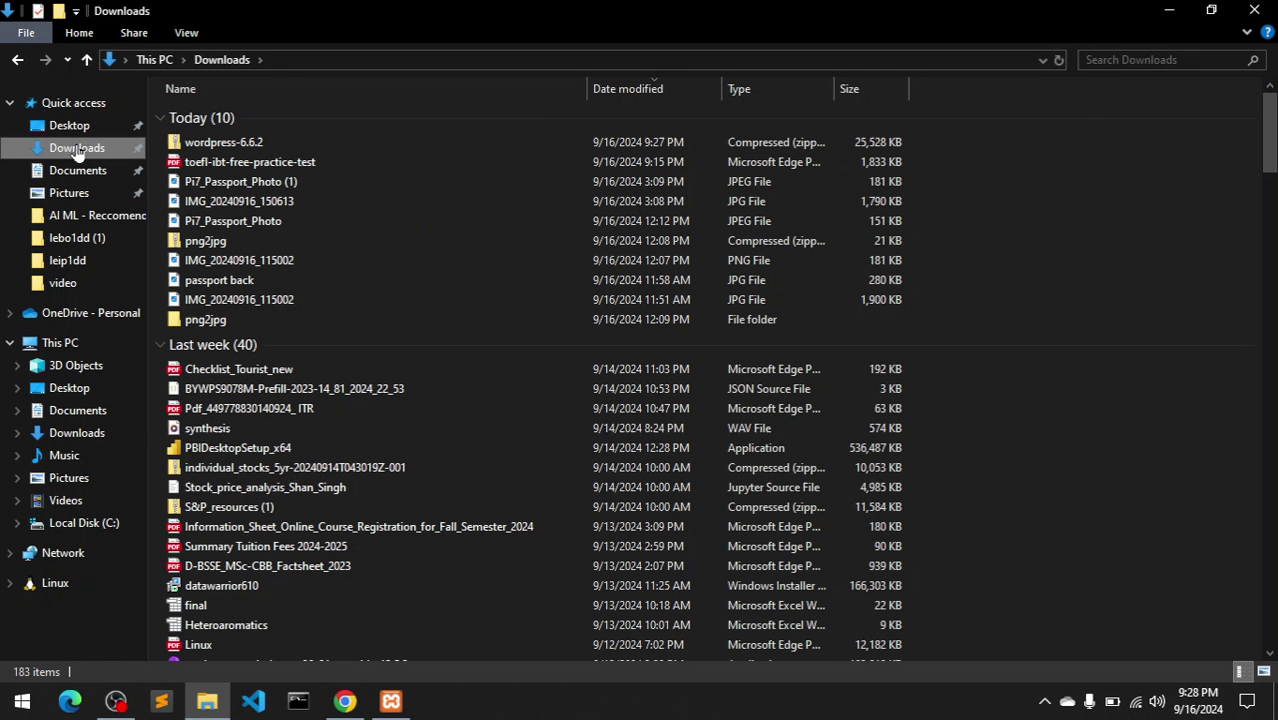
left_click(245, 145)
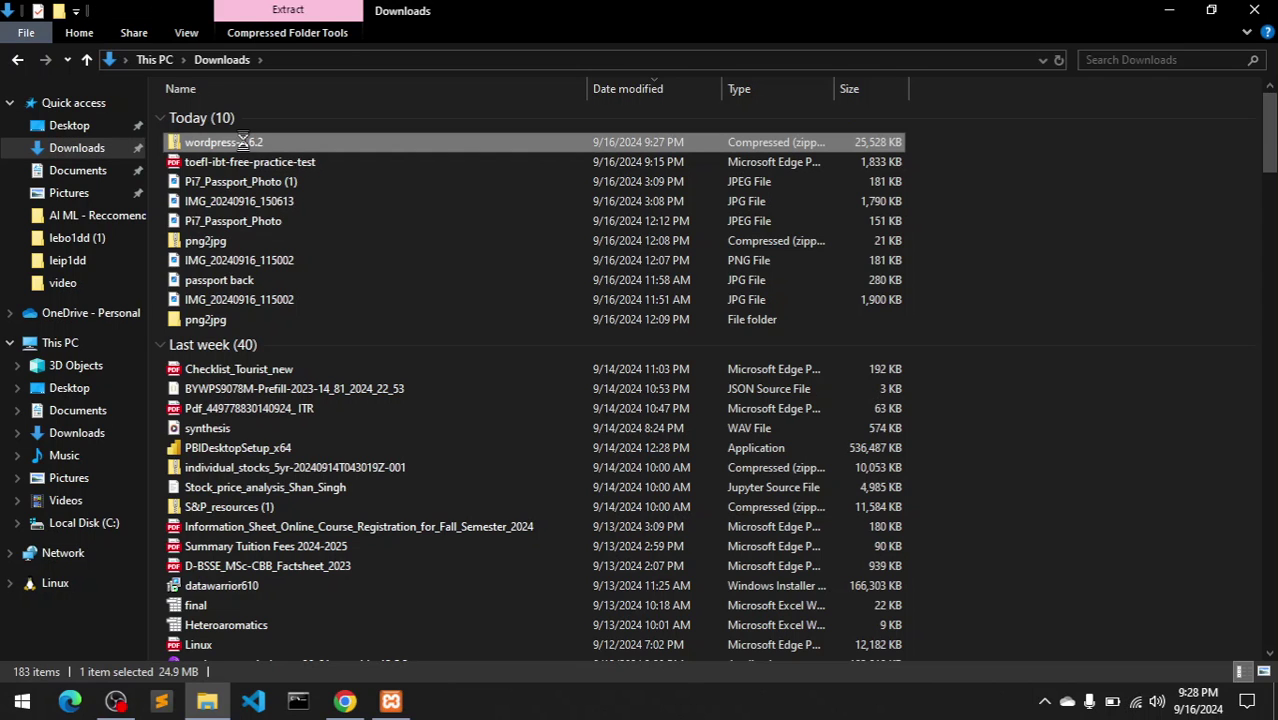
right_click(247, 144)
mouse_move(318, 263)
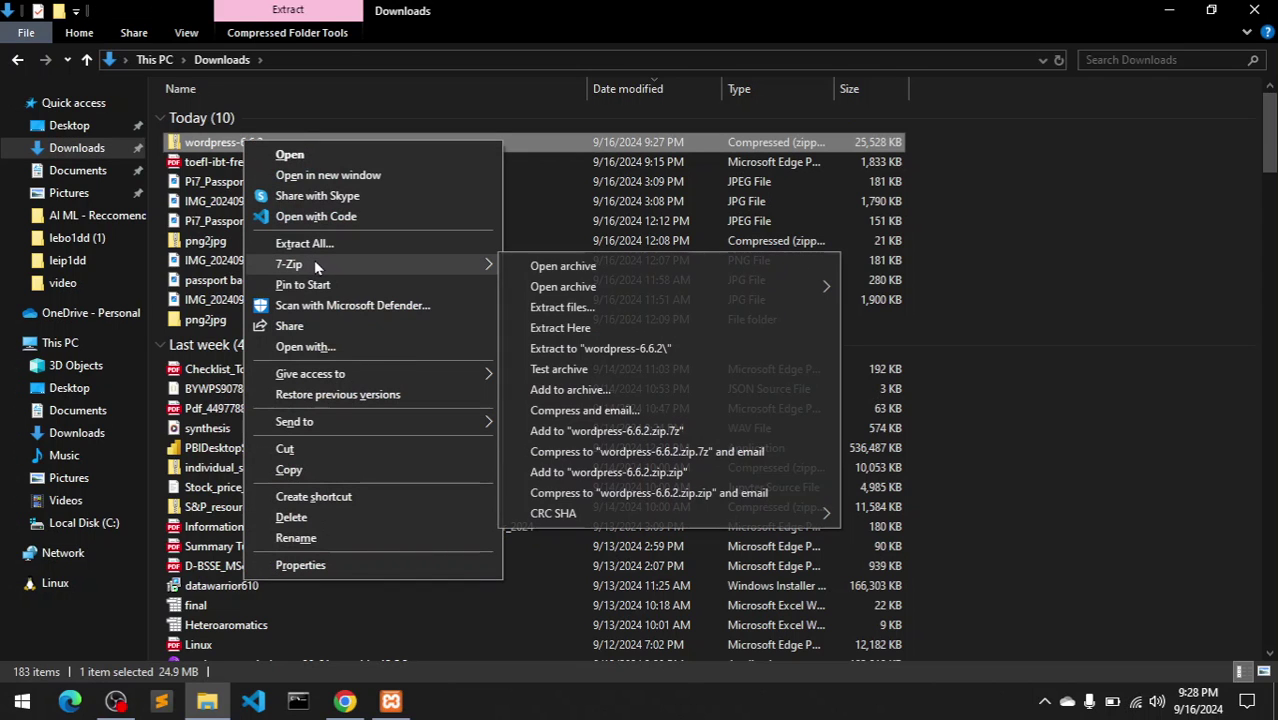
left_click(590, 347)
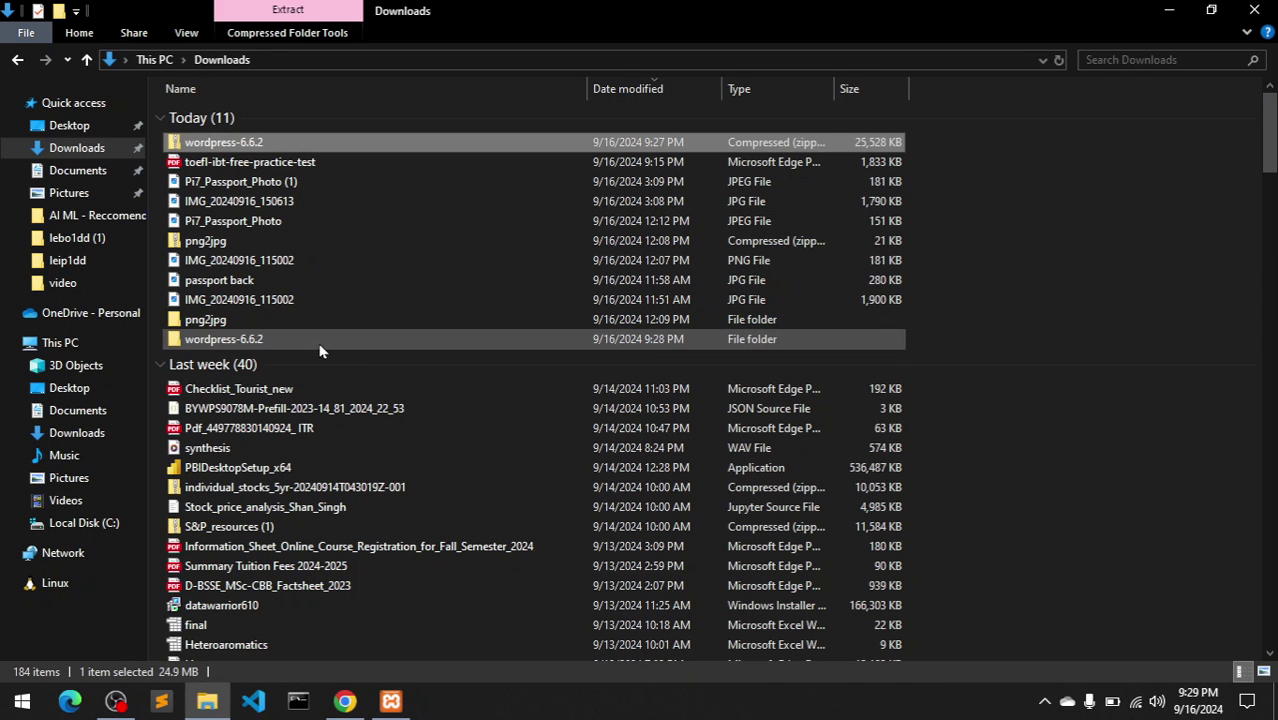
- Inspect the wordpress folder inside wordpress-6.6.2, then cut that wordpress folder
double_click(320, 347)
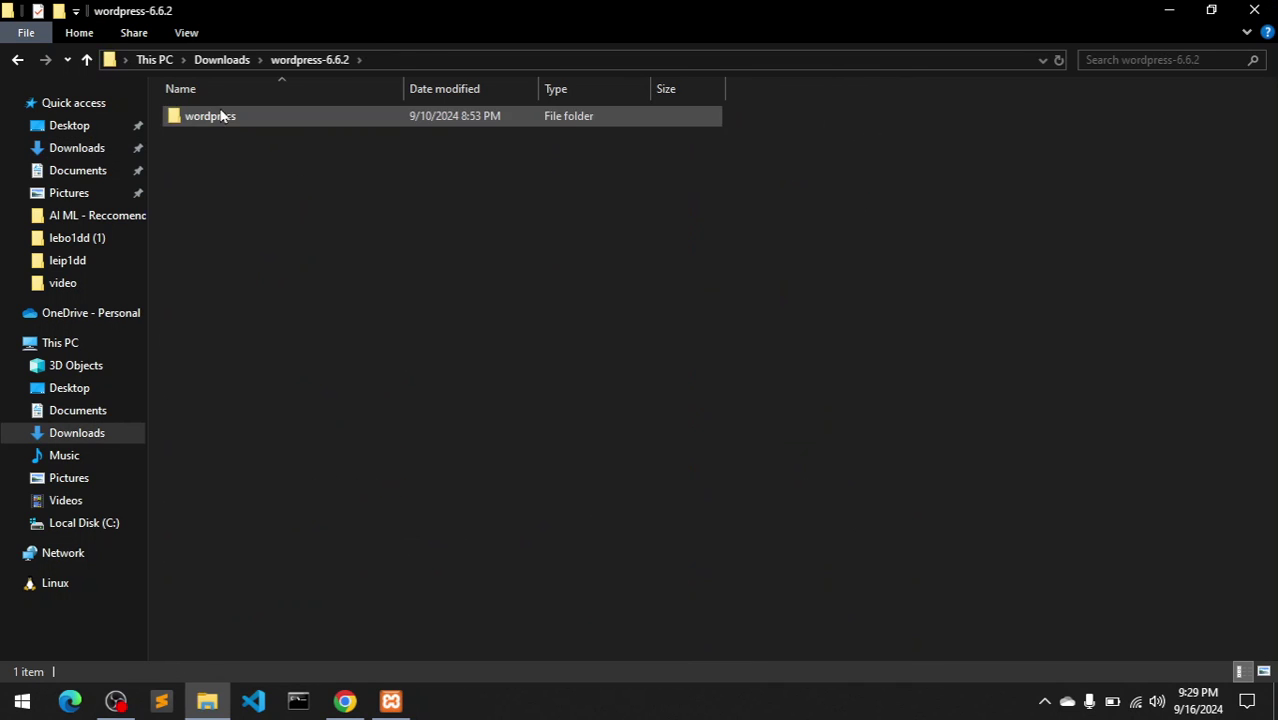
double_click(220, 114)
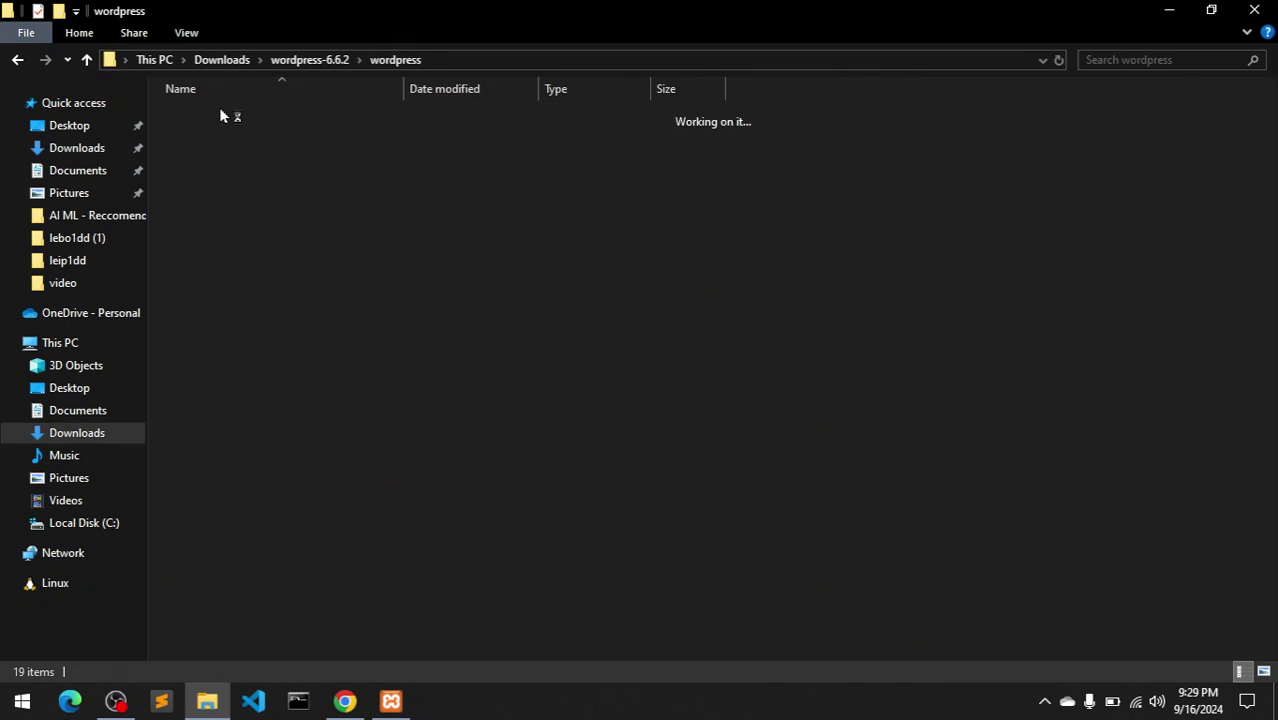
left_click(18, 60)
left_click(266, 236)
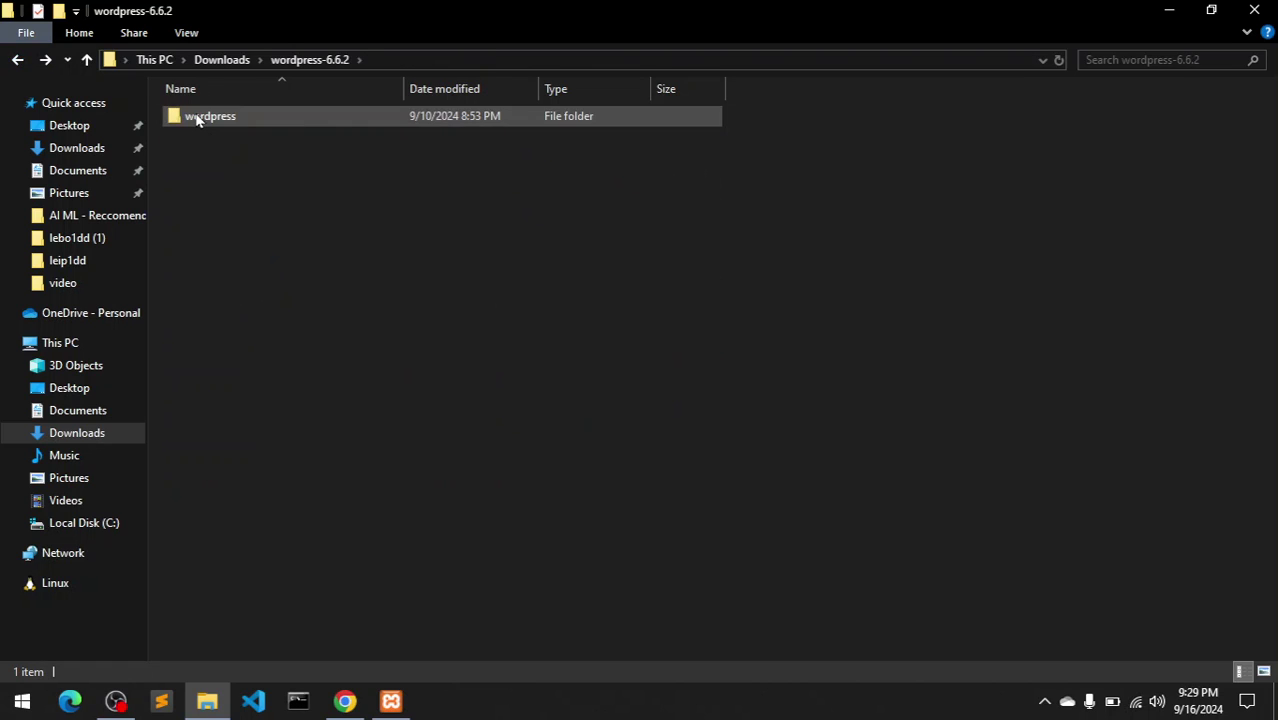
left_click(197, 119)
right_click(197, 119)
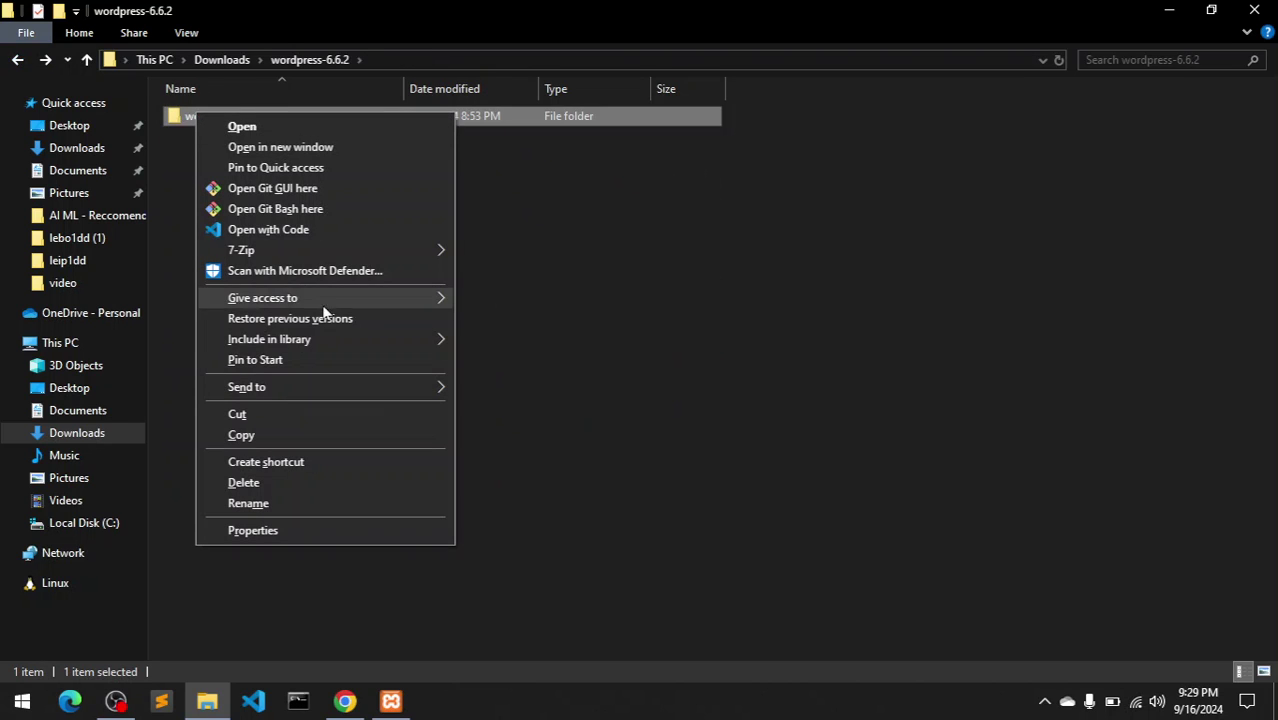
left_click(261, 424)
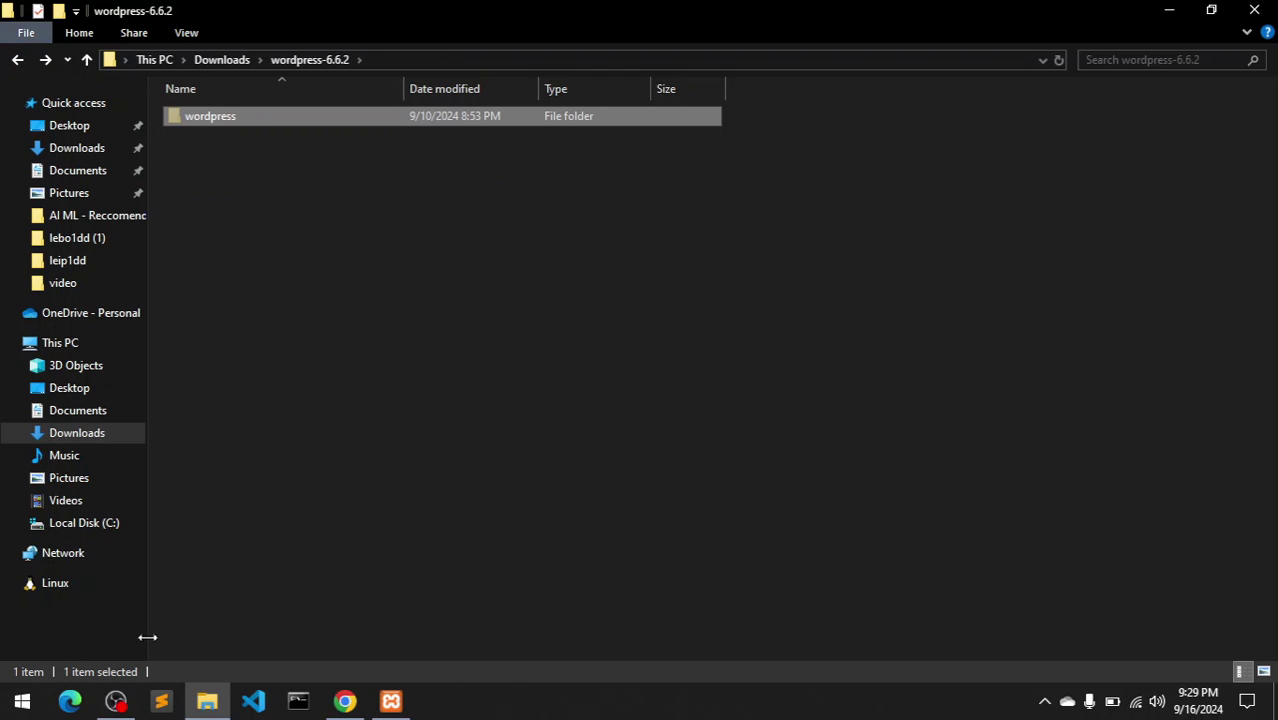
mouse_move(397, 703)
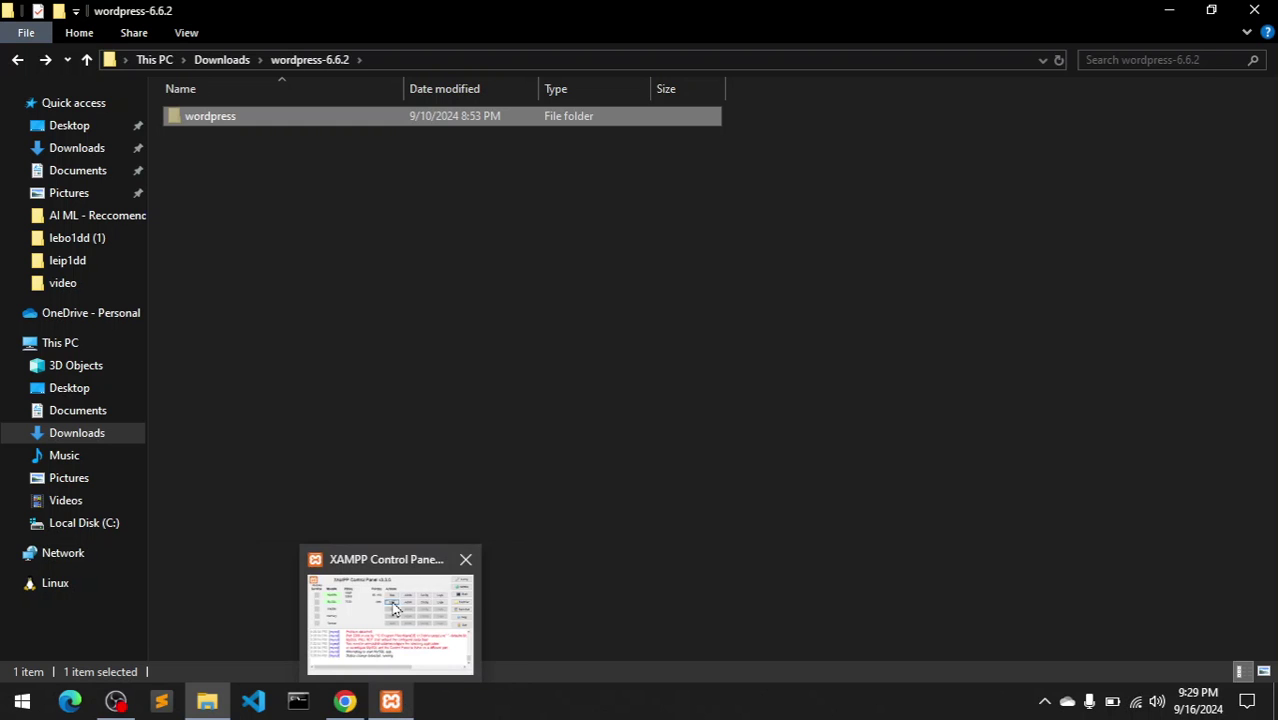
mouse_move(395, 610)
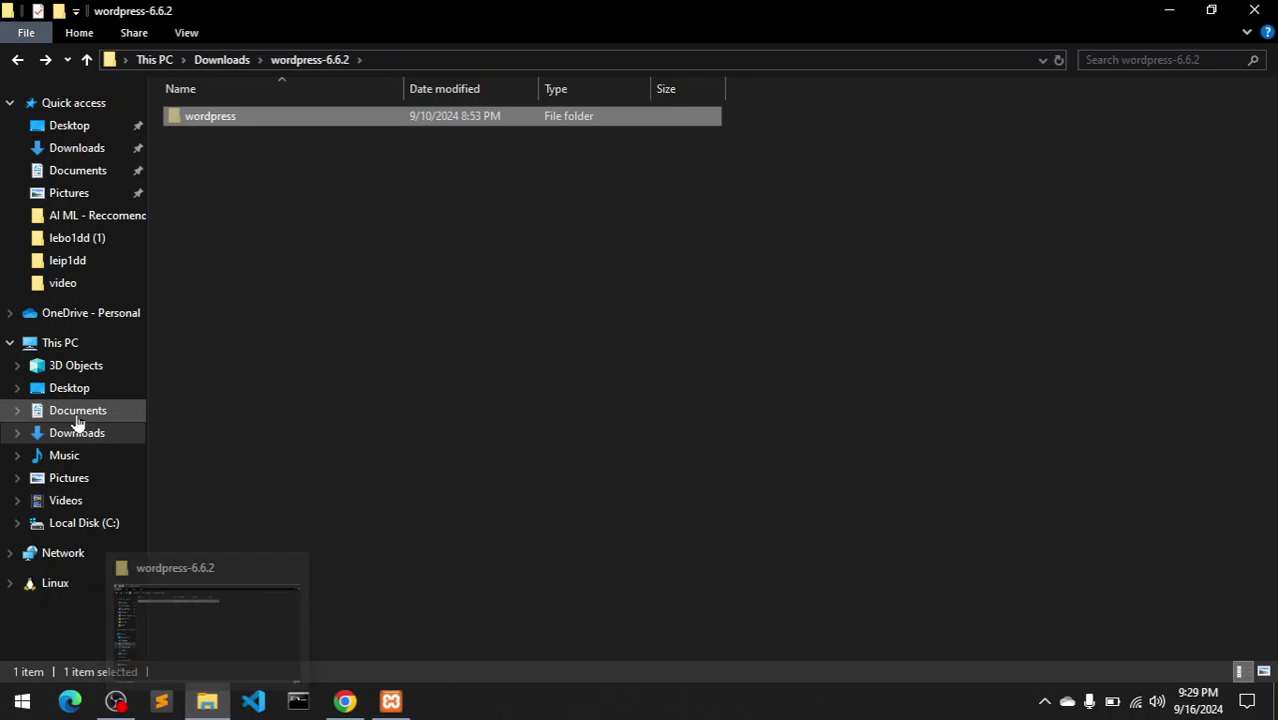
- Paste the wordpress folder into C:\xampp\htdocs
left_click(72, 350)
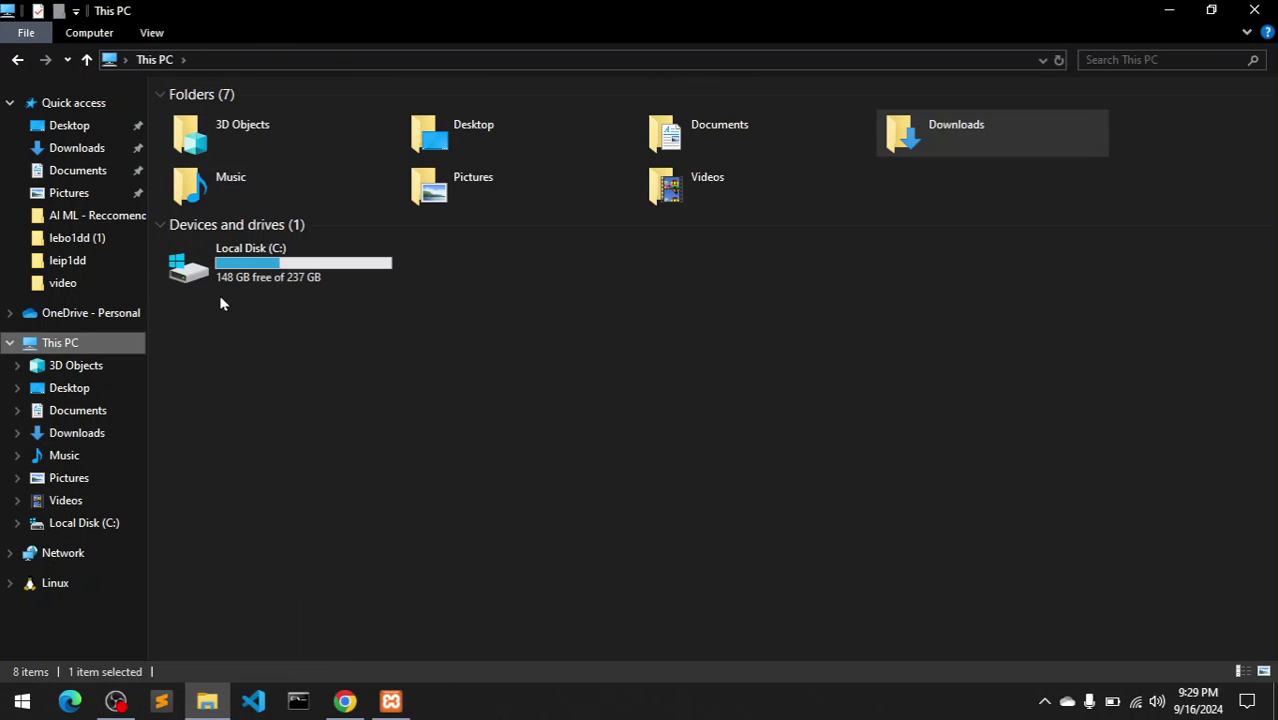
double_click(292, 254)
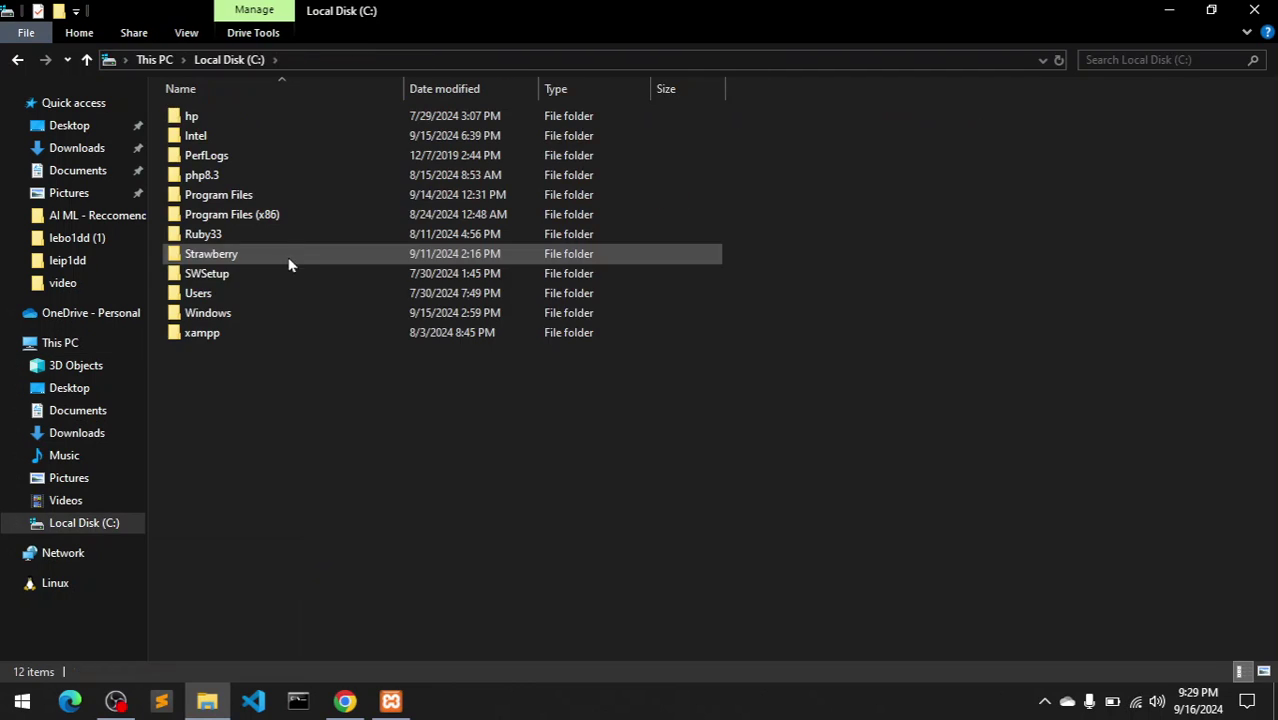
double_click(255, 338)
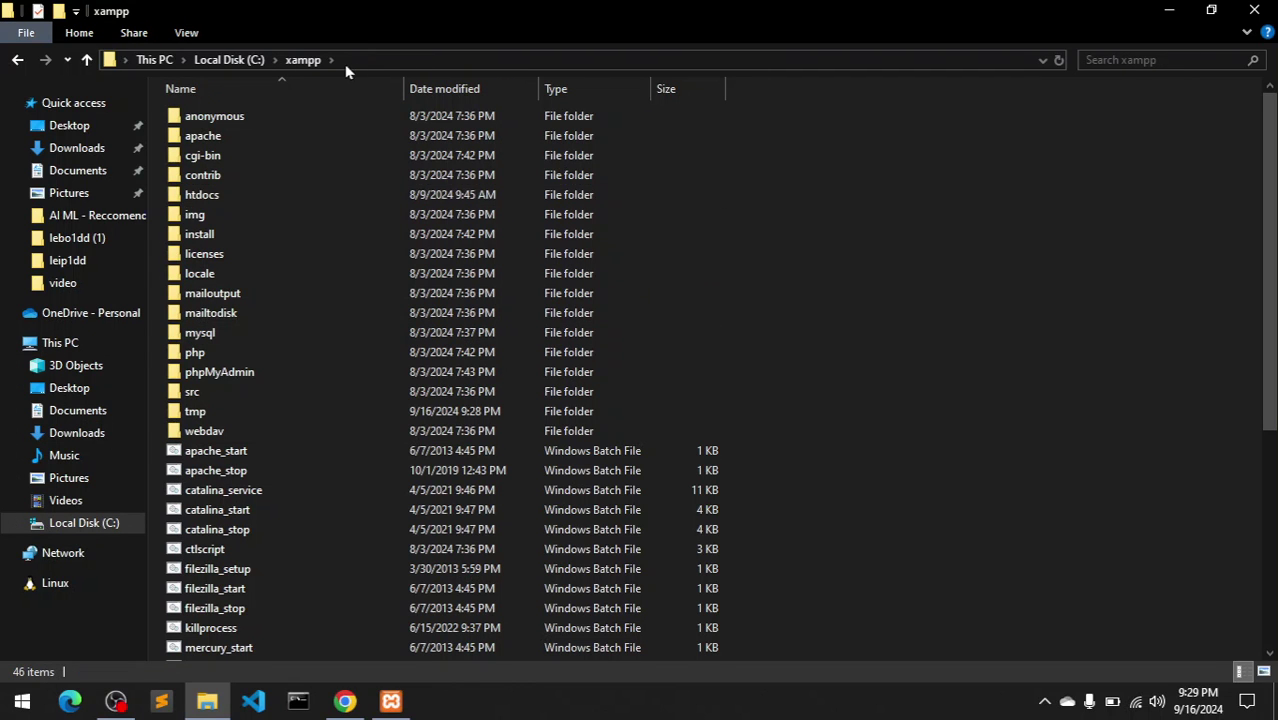
double_click(266, 200)
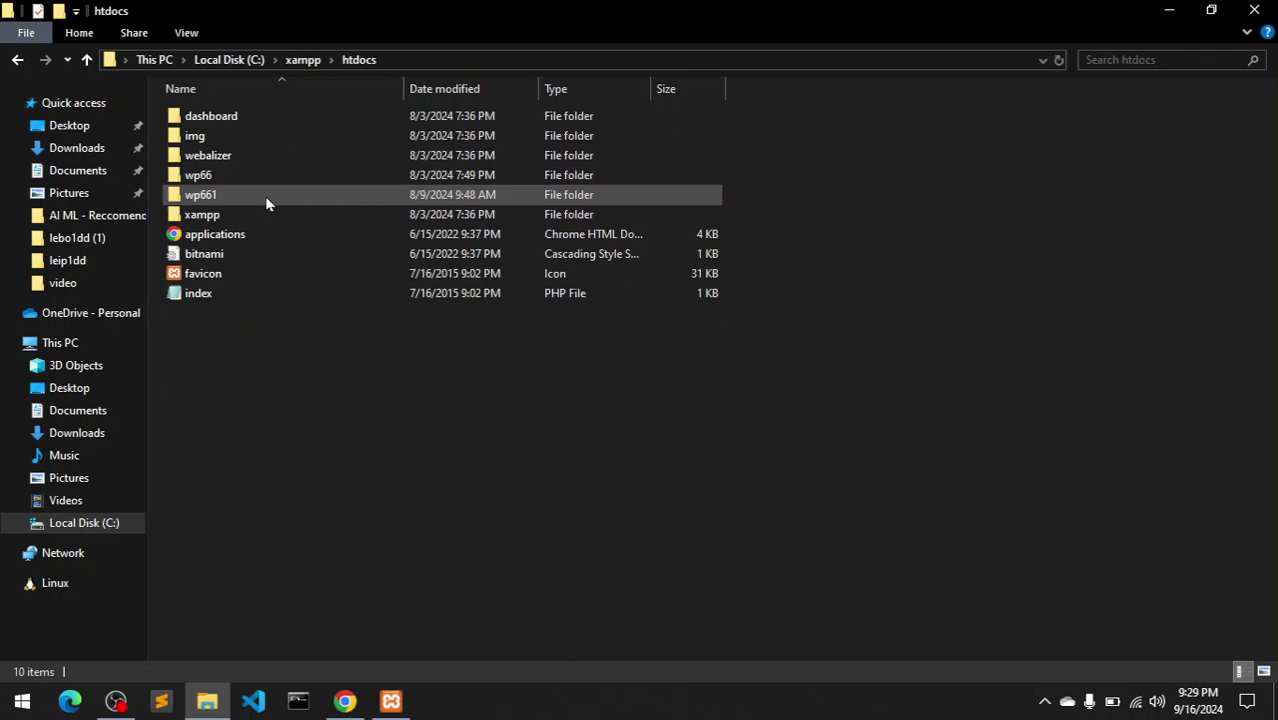
right_click(292, 343)
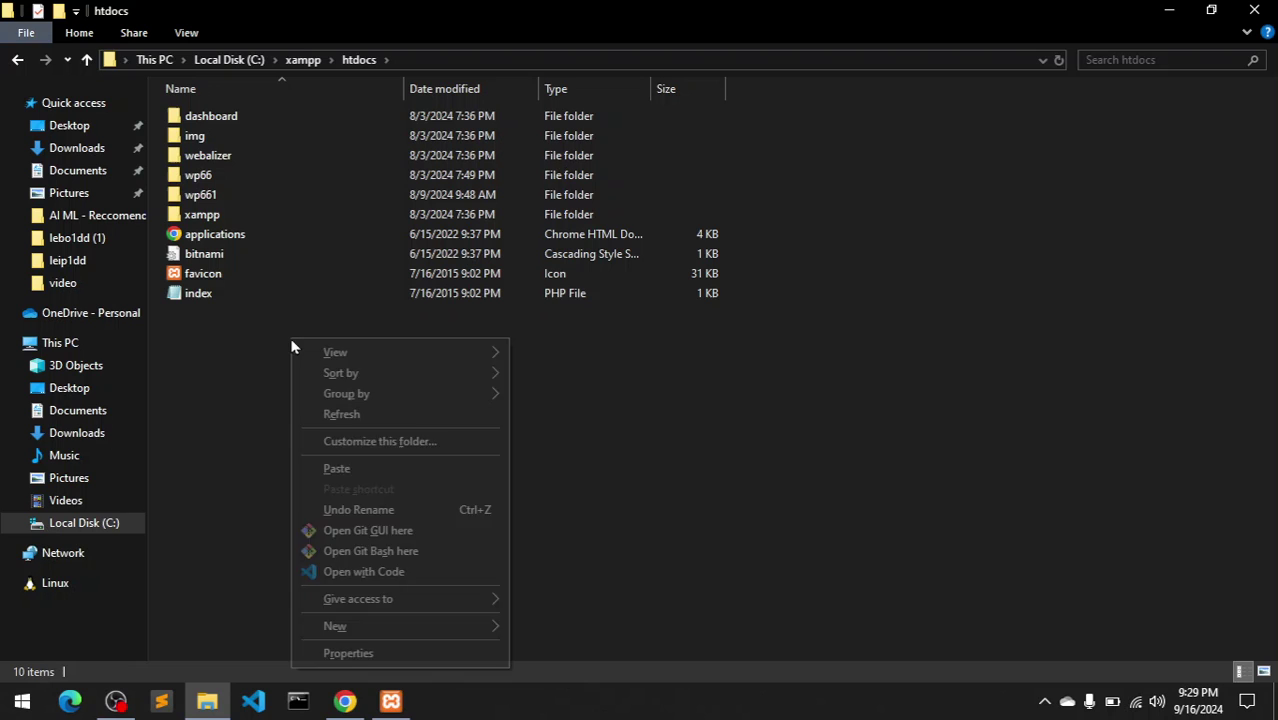
left_click(372, 477)
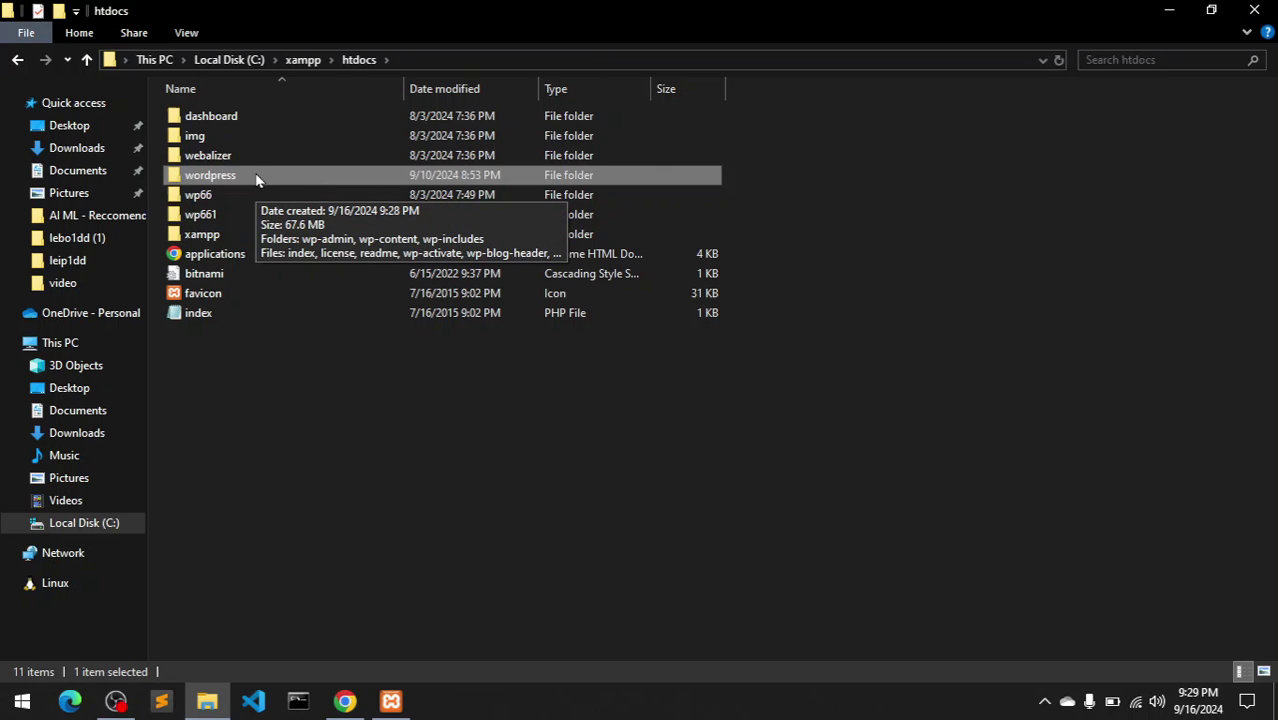
- Rename the pasted folder to wp662
key("F2")
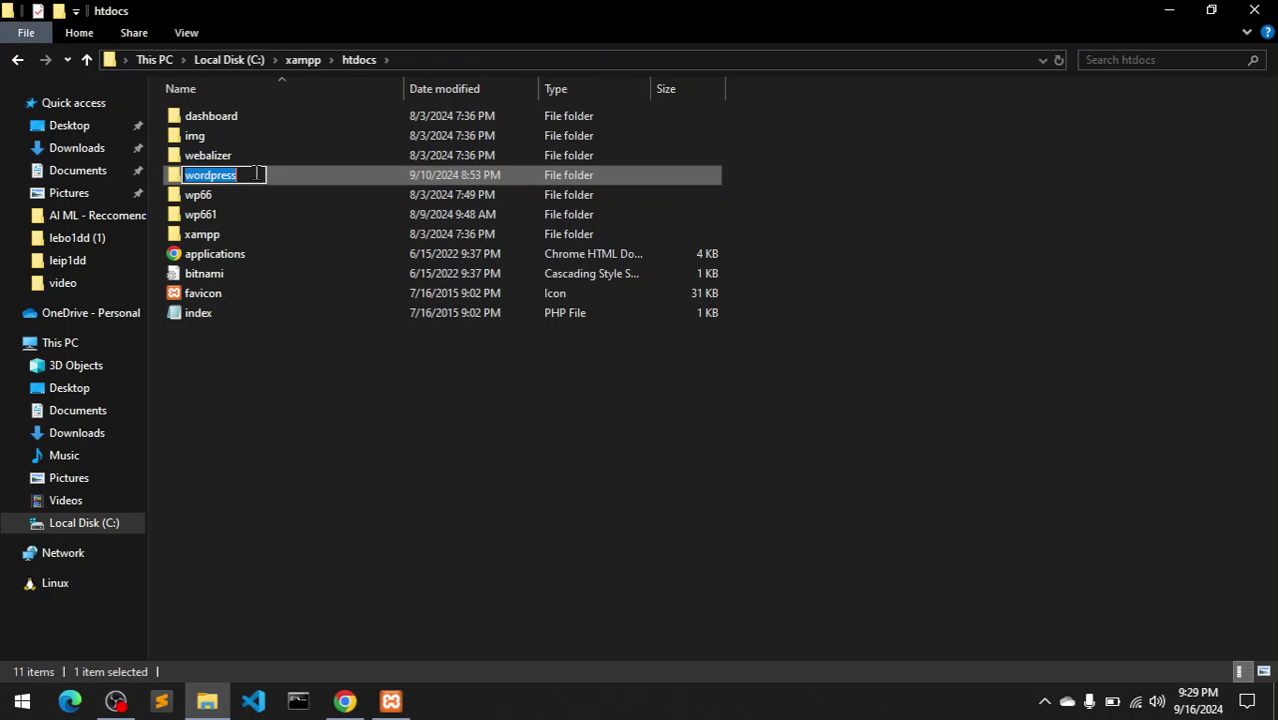
type("w")
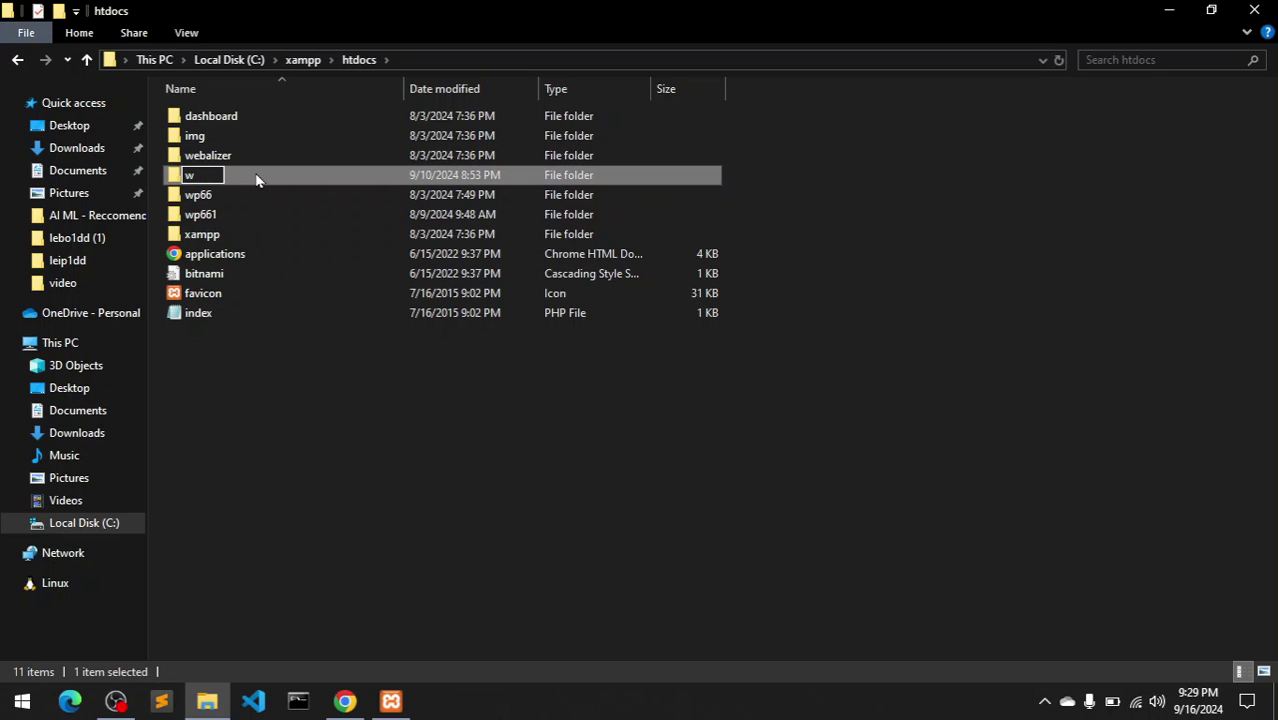
type("p662")
key("Return")
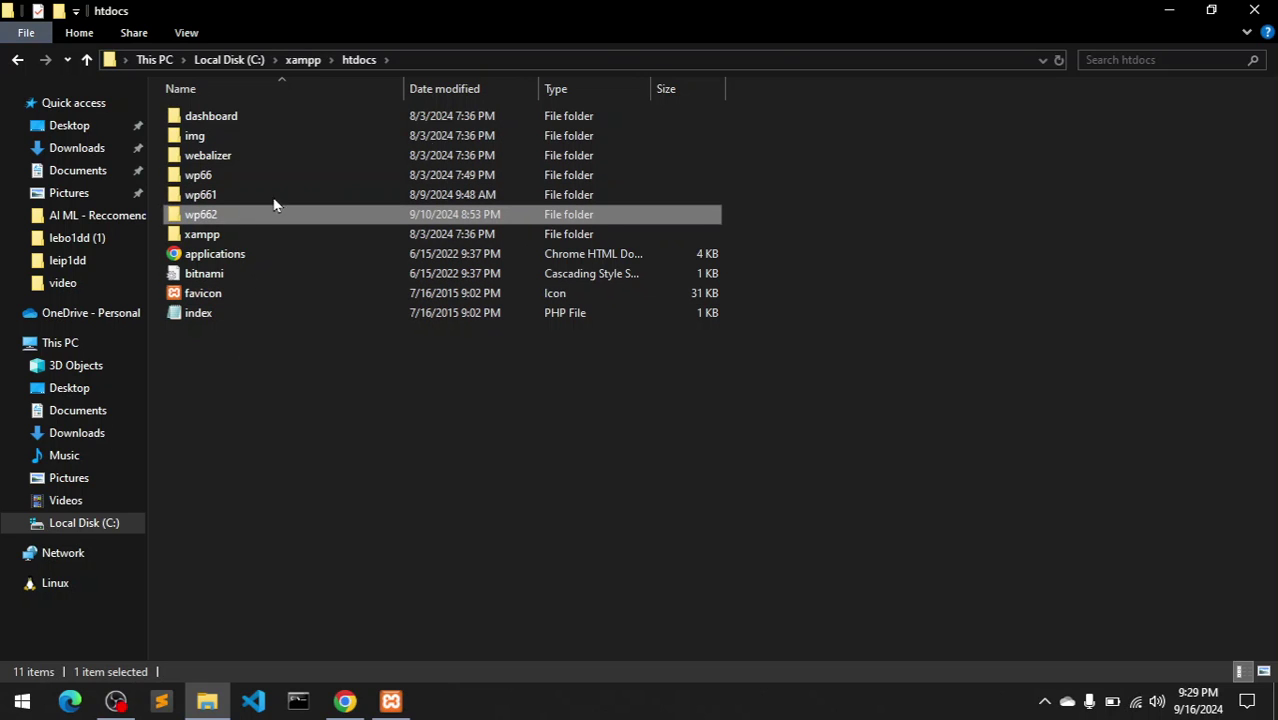
- Close File Explorer and load localhost/wp662 in a new Chrome tab
left_click(1254, 12)
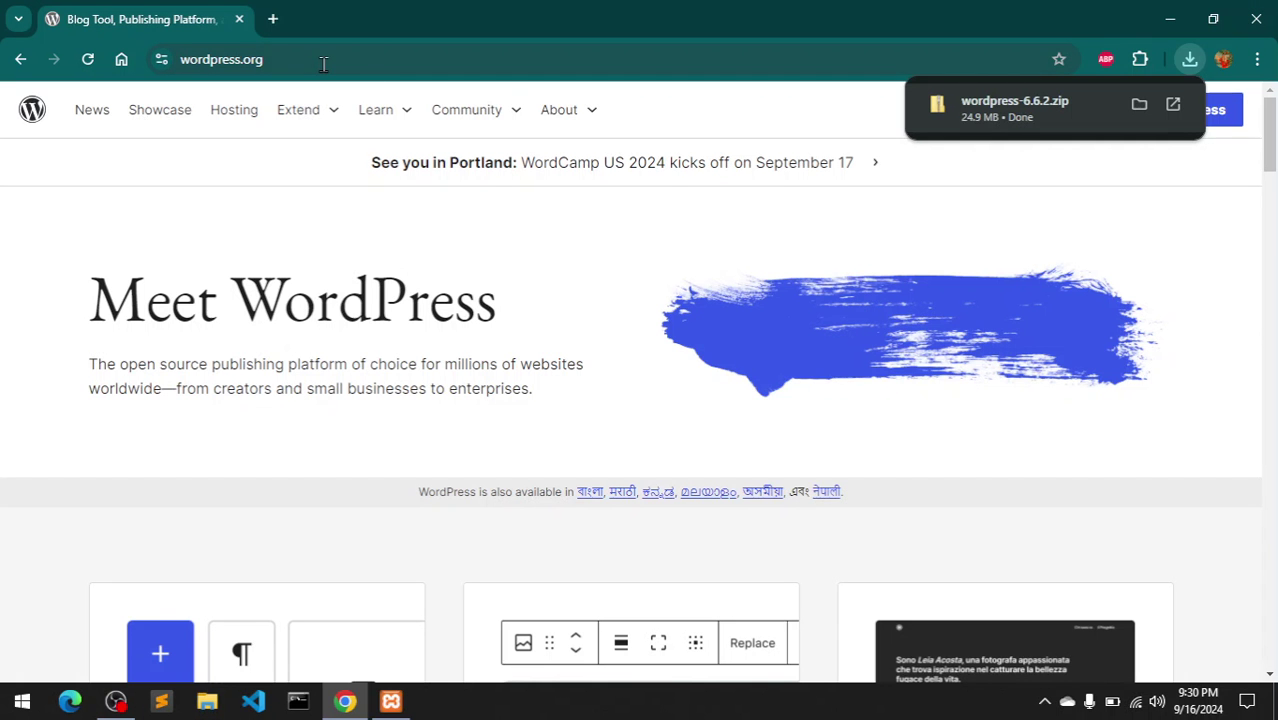
left_click(274, 18)
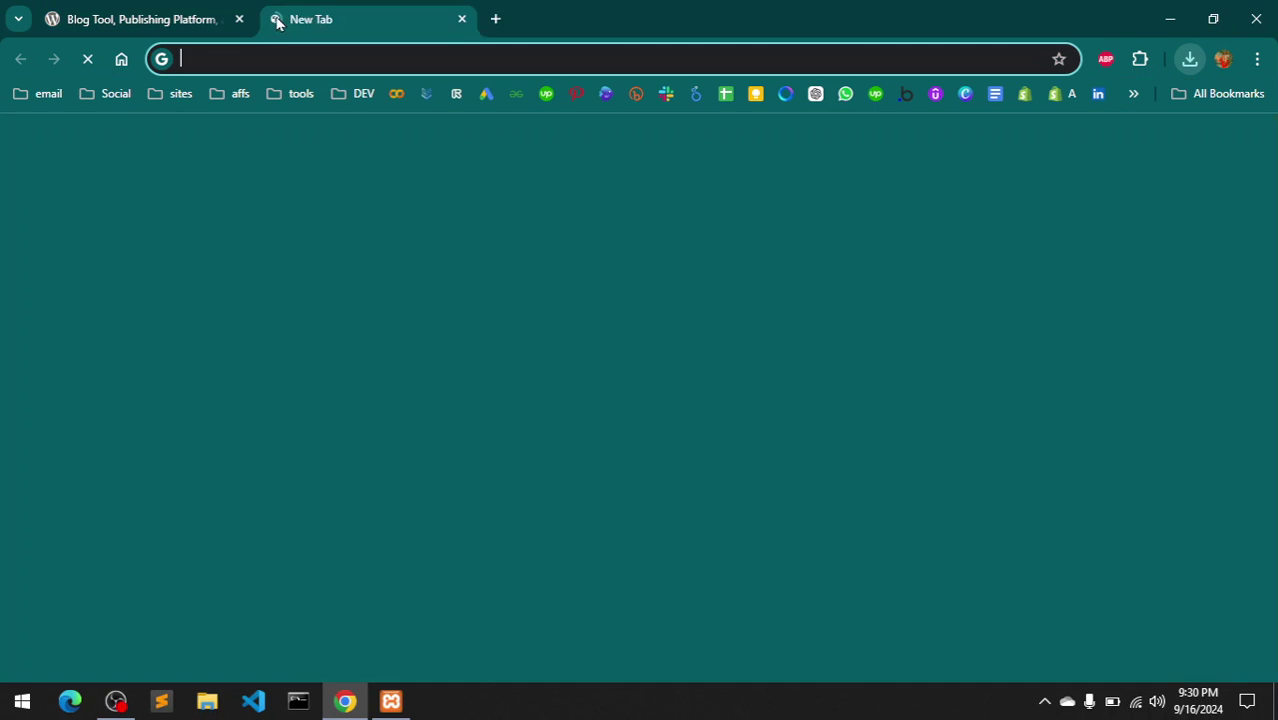
left_click(269, 59)
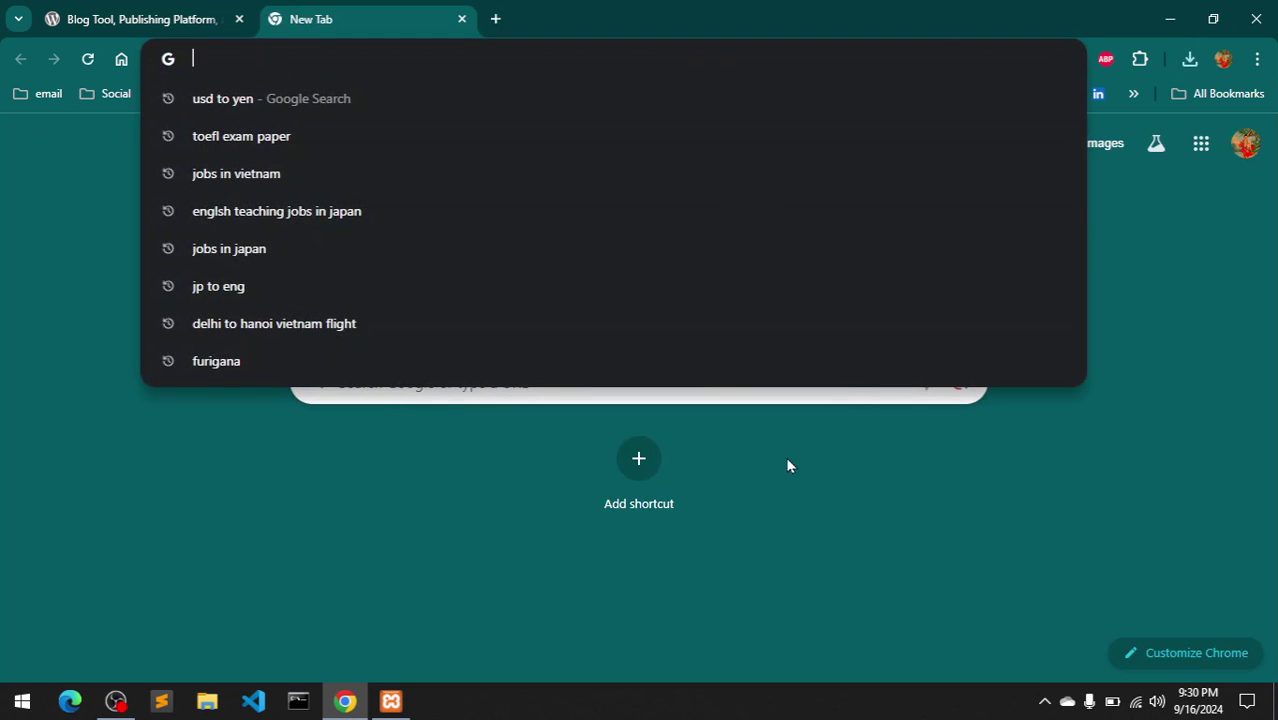
left_click(390, 701)
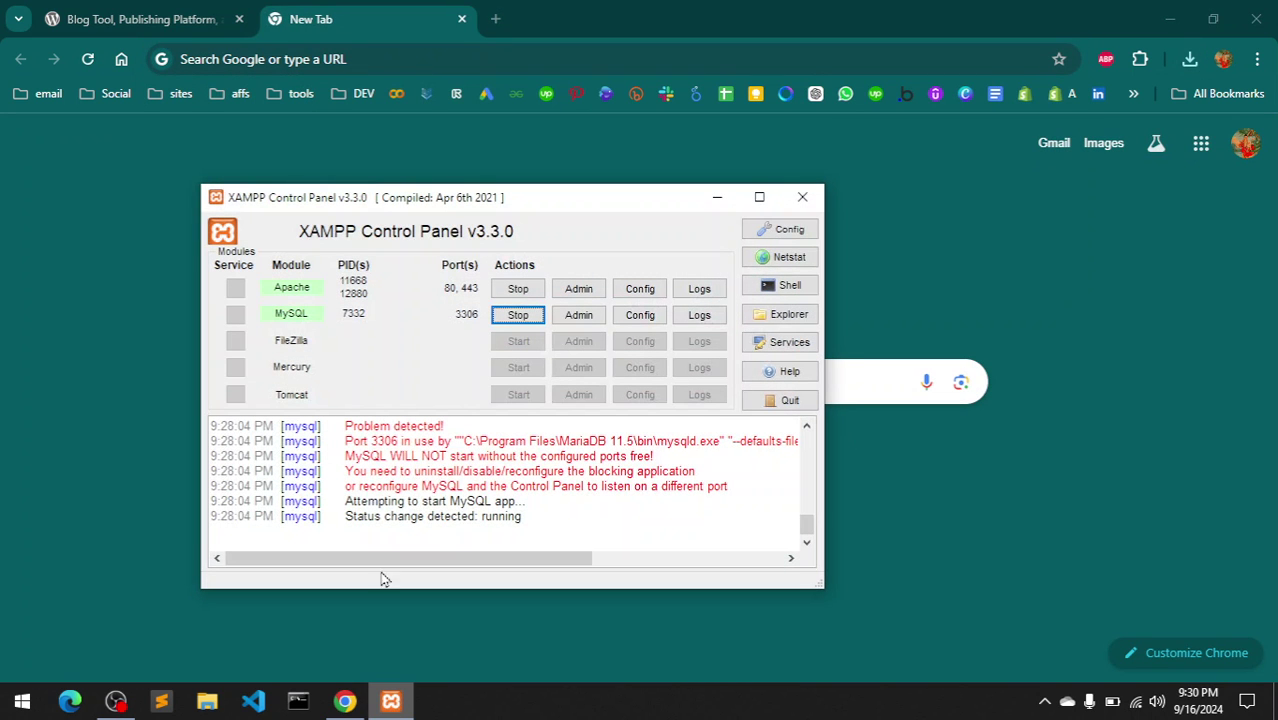
left_click(391, 63)
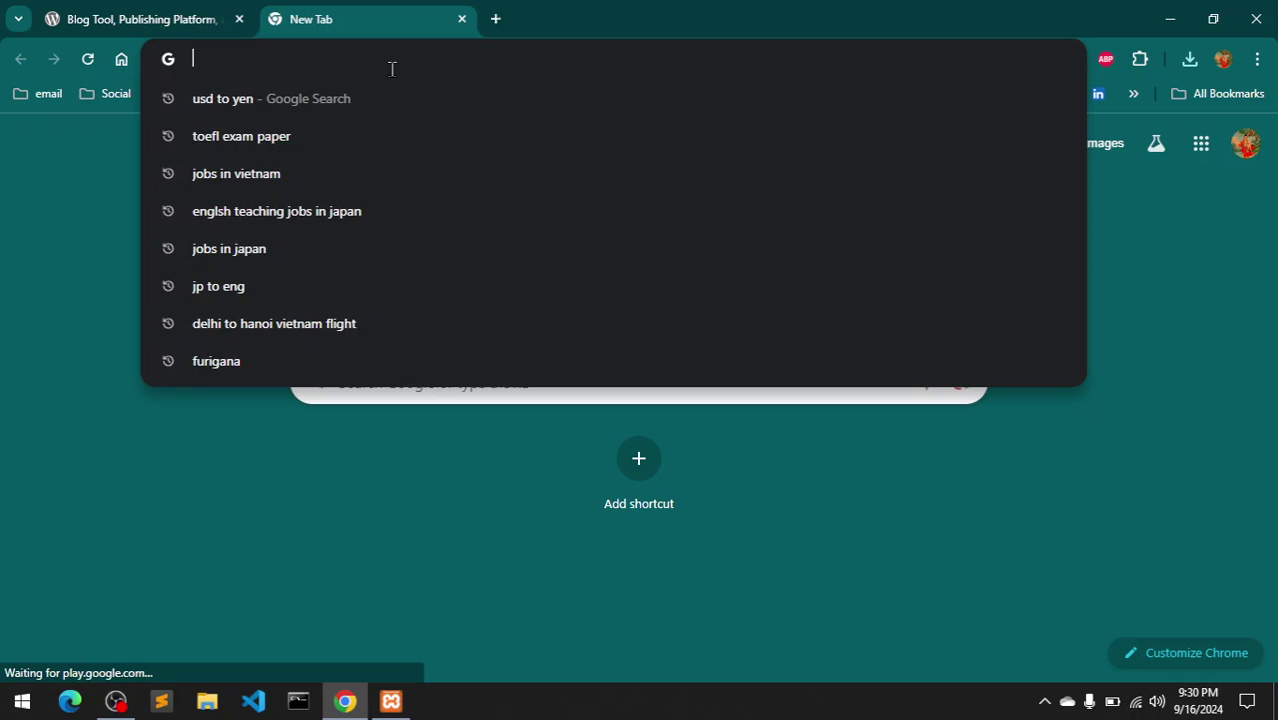
type("localhost")
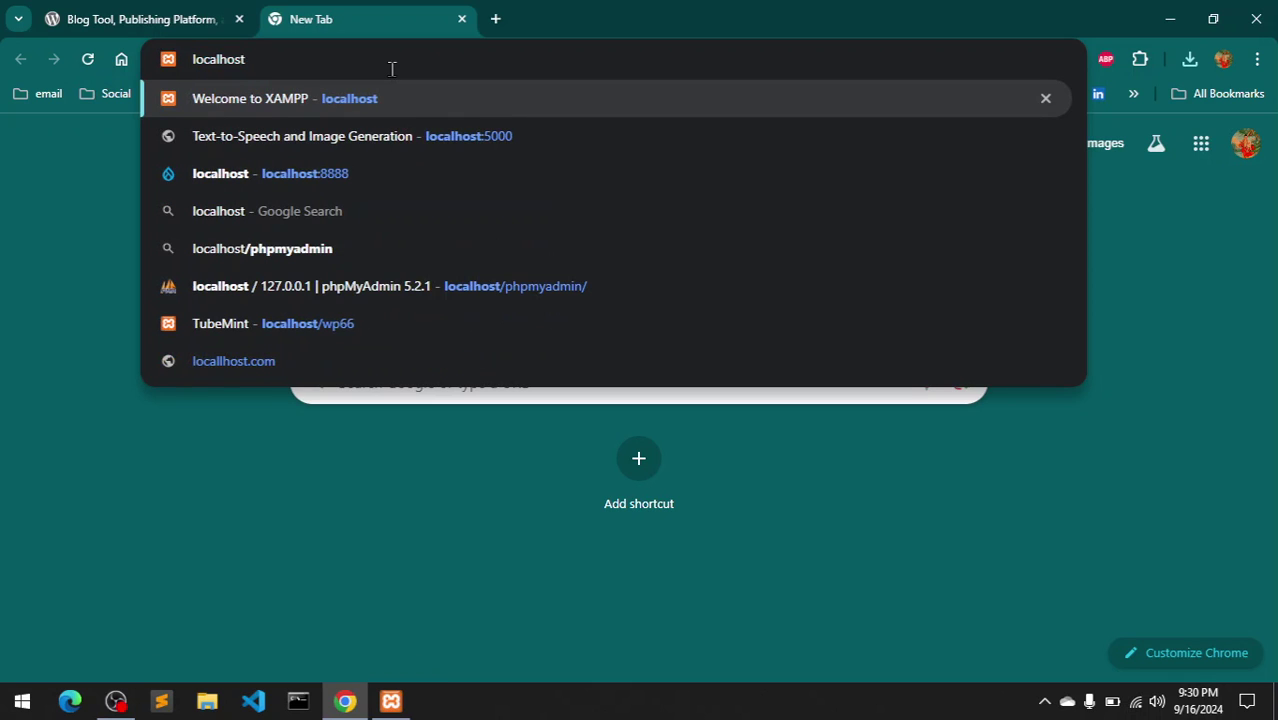
type("/")
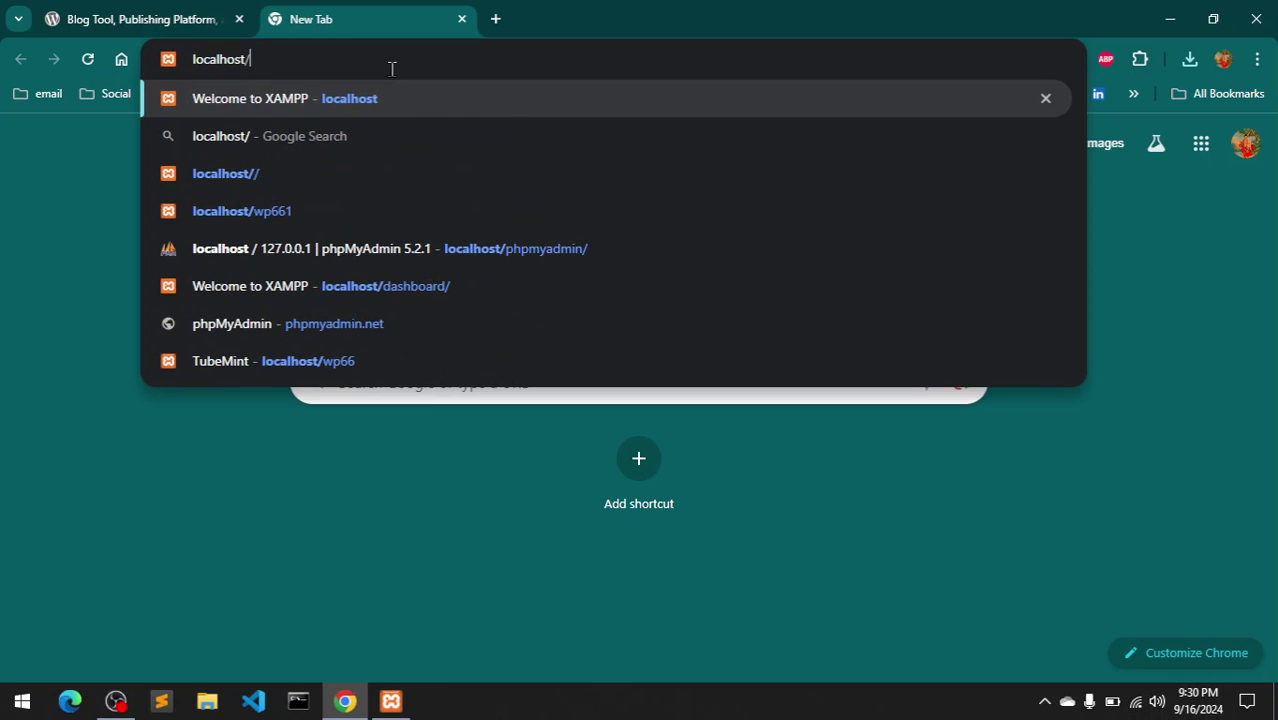
type("wp662")
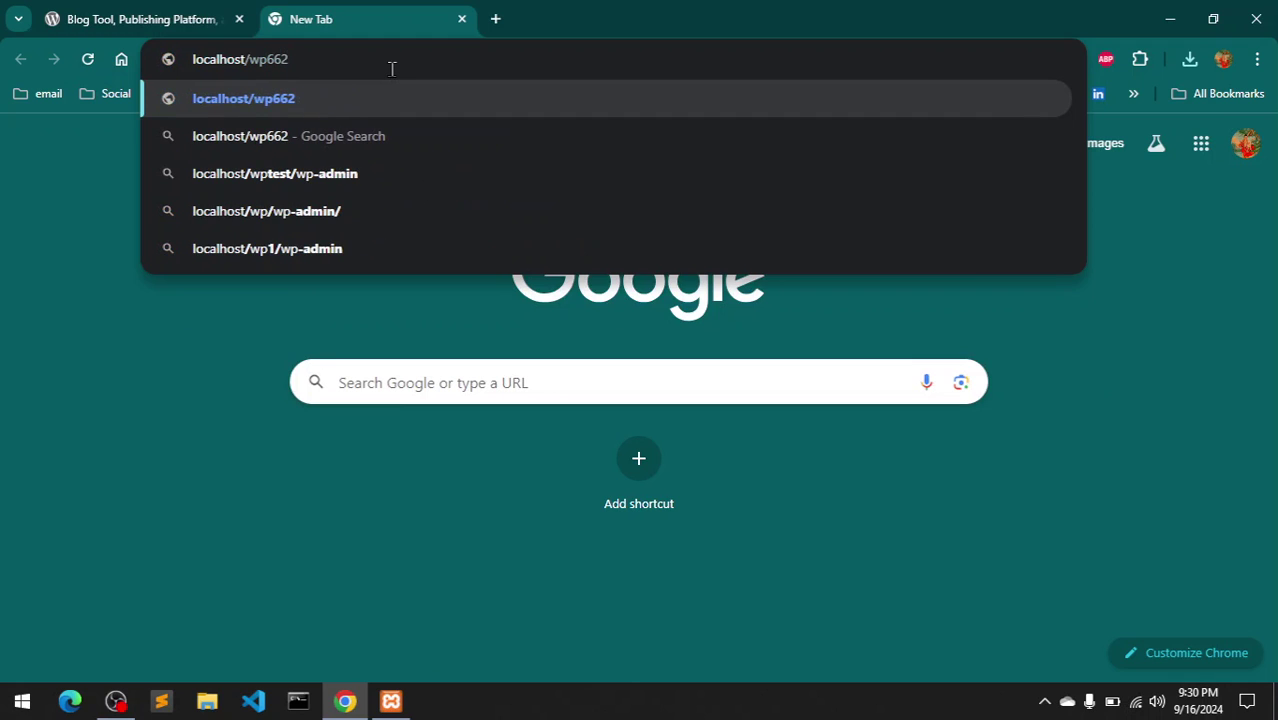
key("Return")
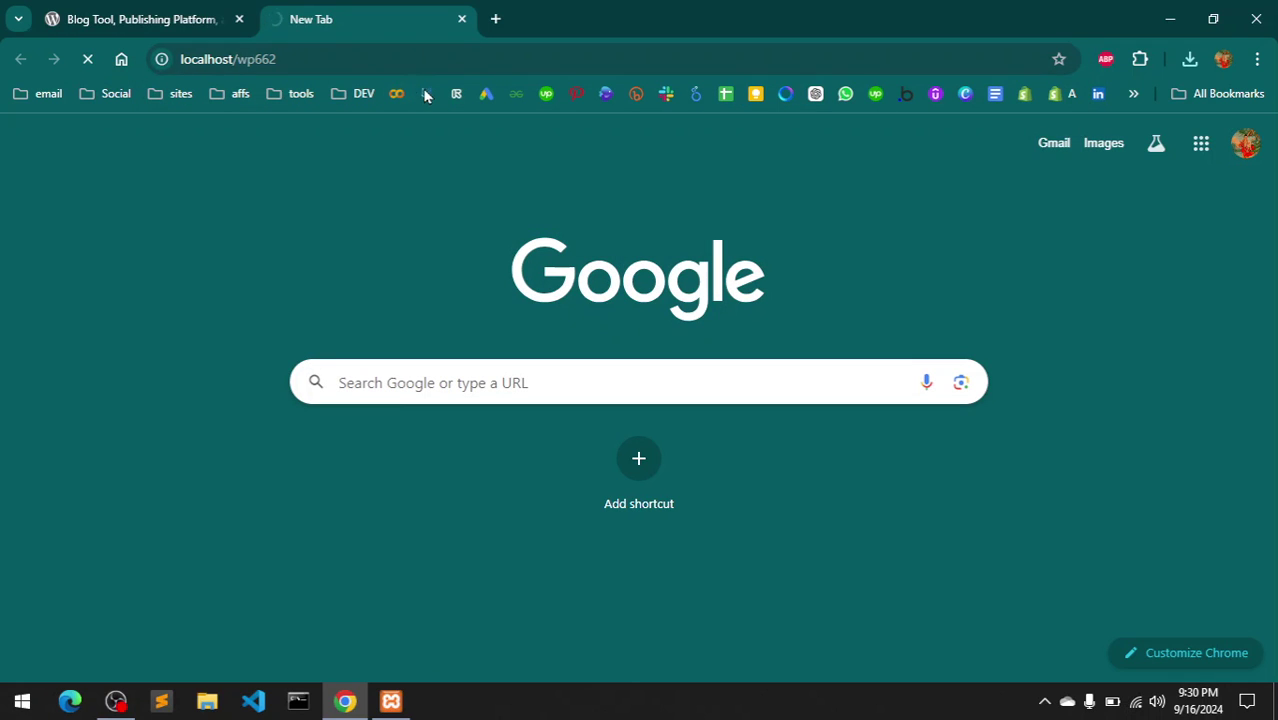
- Close the wordpress.org tab and bring the XAMPP Control Panel back up
left_click(239, 20)
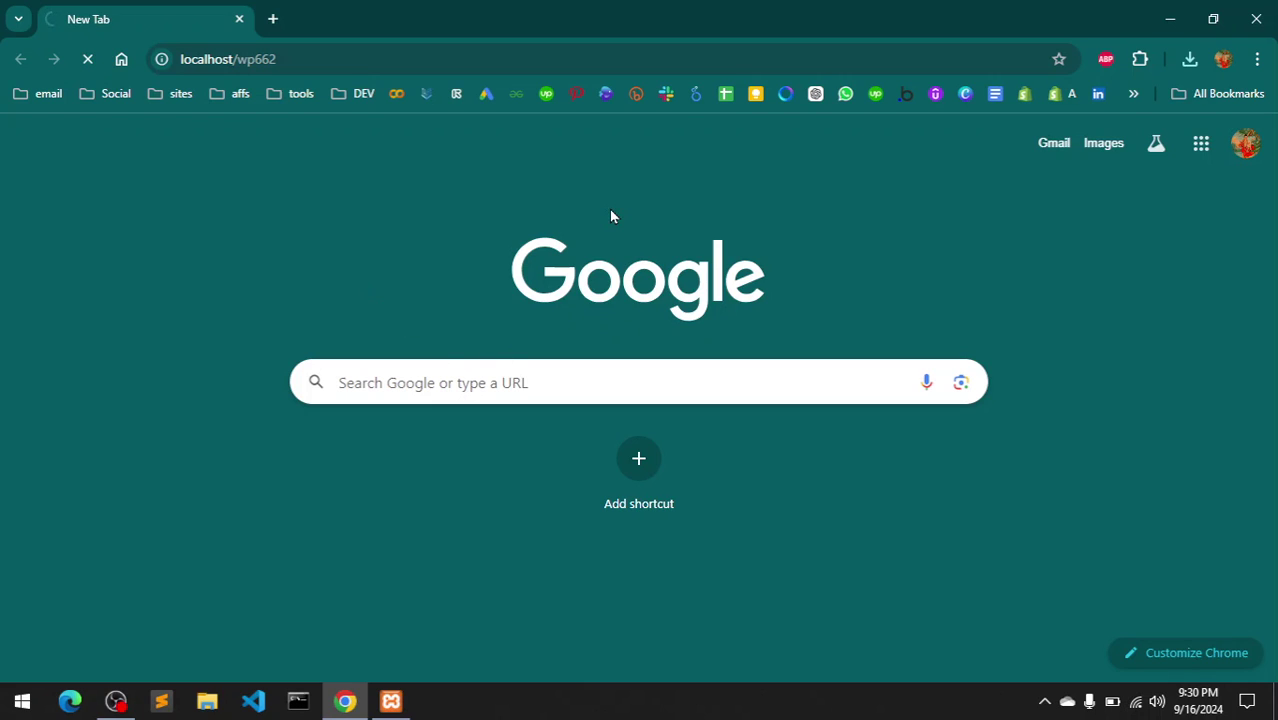
left_click(503, 58)
left_click(392, 701)
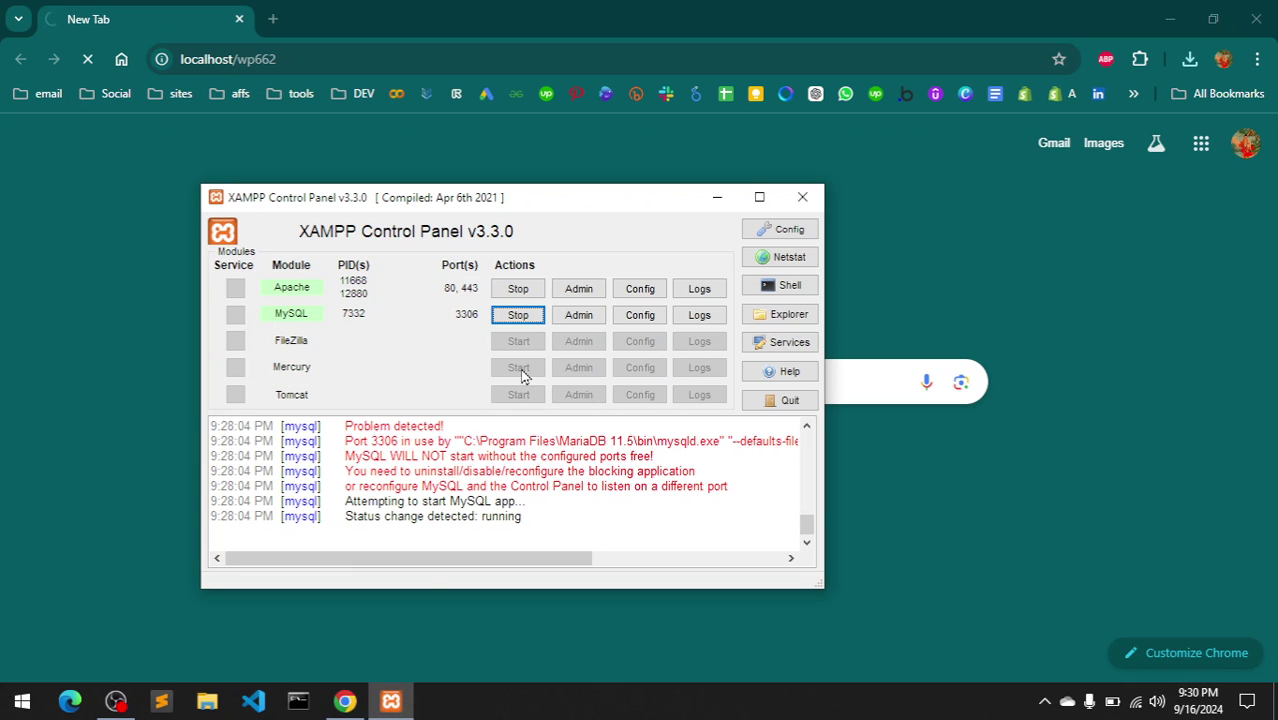
- Launch phpMyAdmin from XAMPP, create the wp662 database, and open its empty structure page
left_click(575, 327)
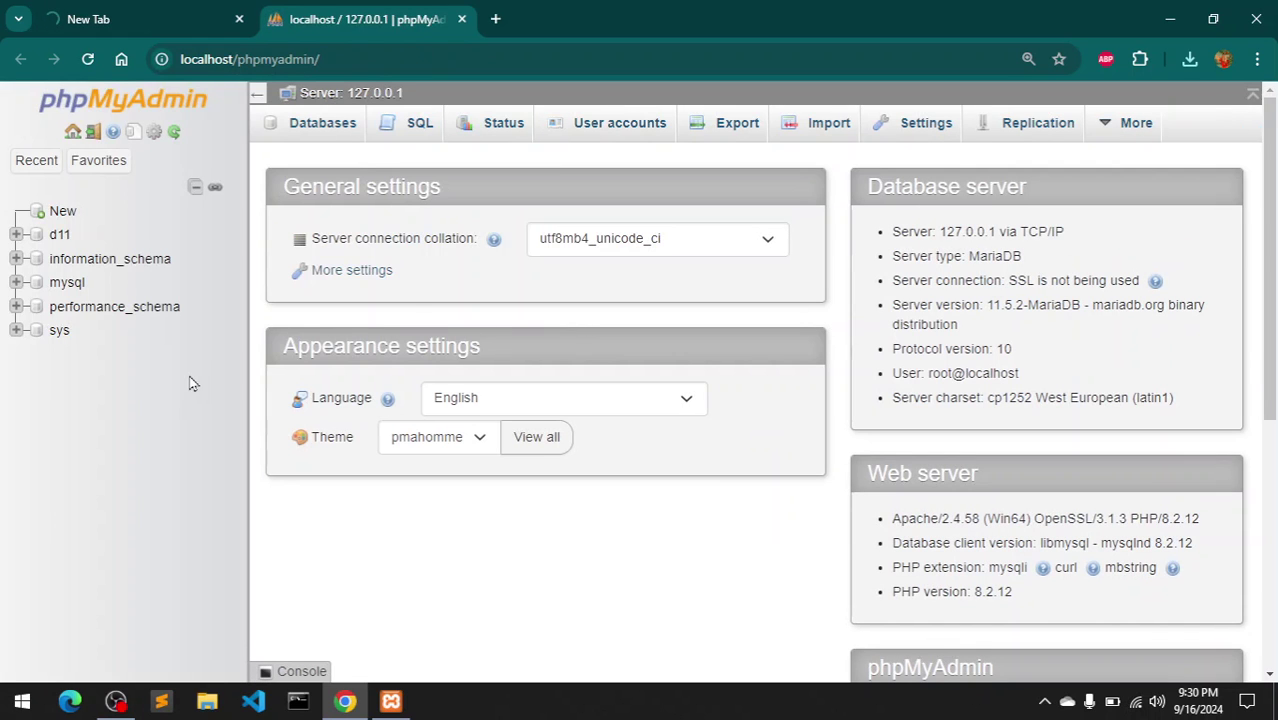
left_click(62, 213)
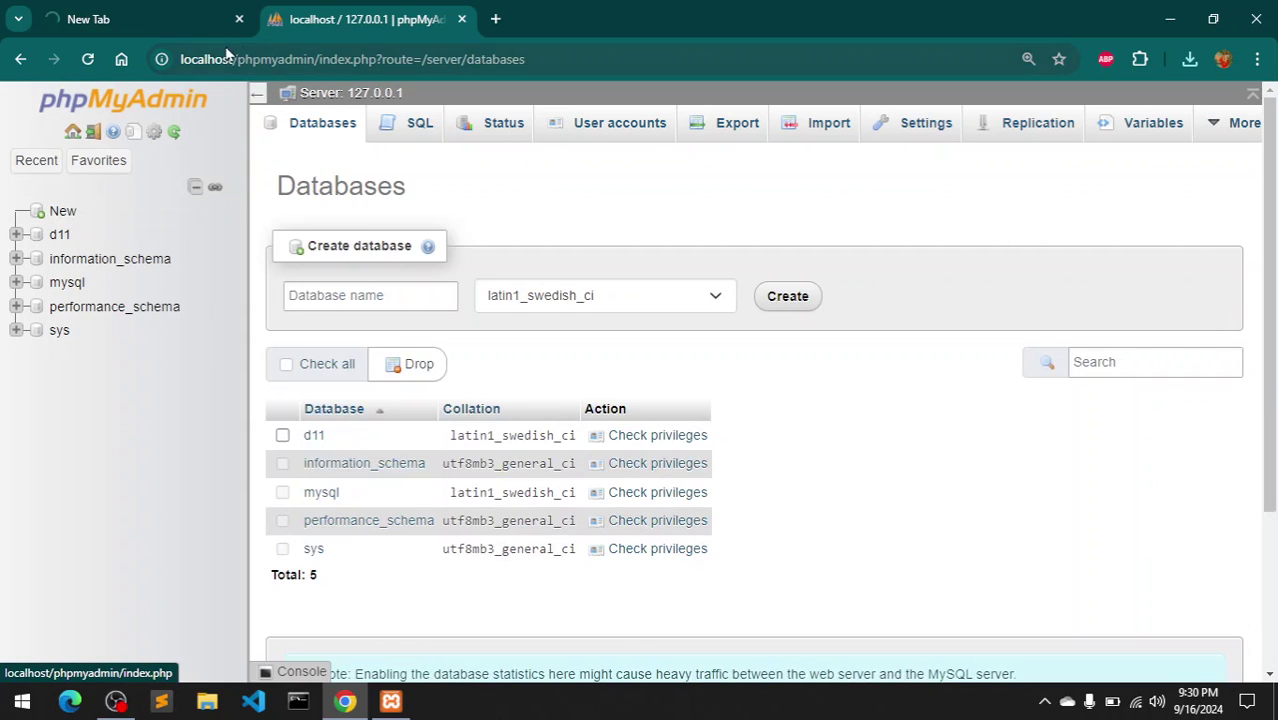
left_click(354, 305)
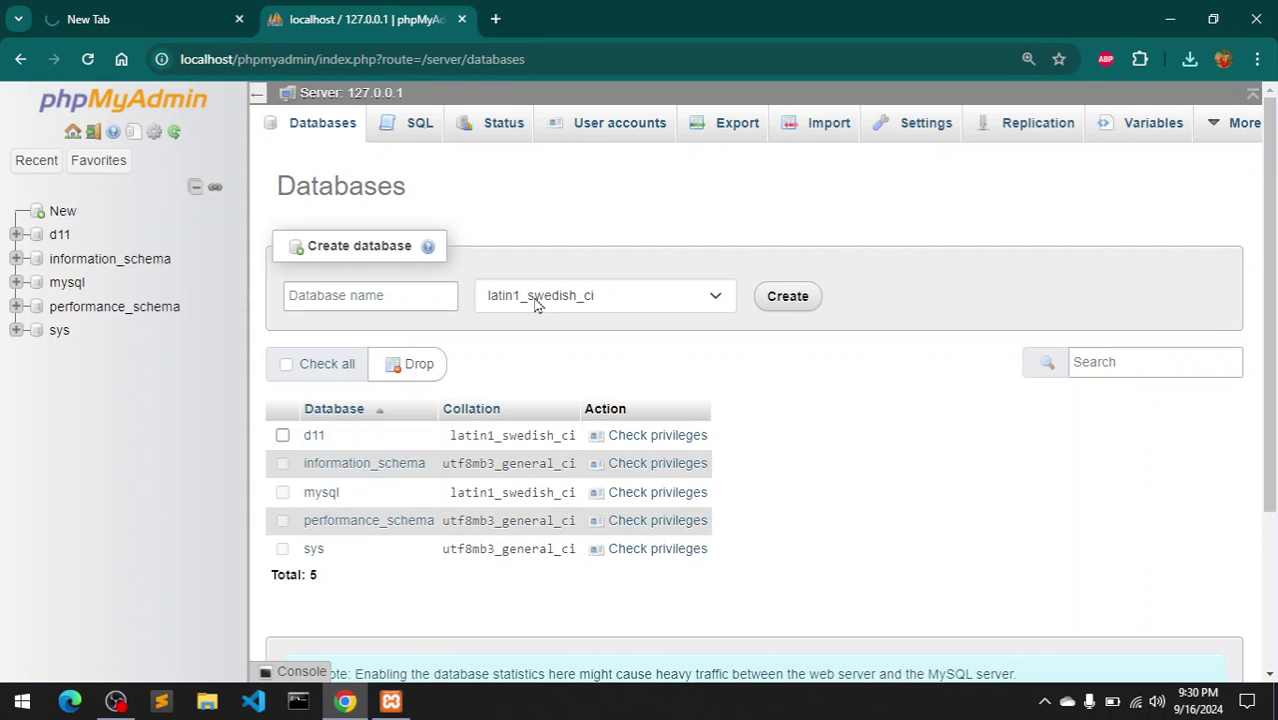
left_click(403, 303)
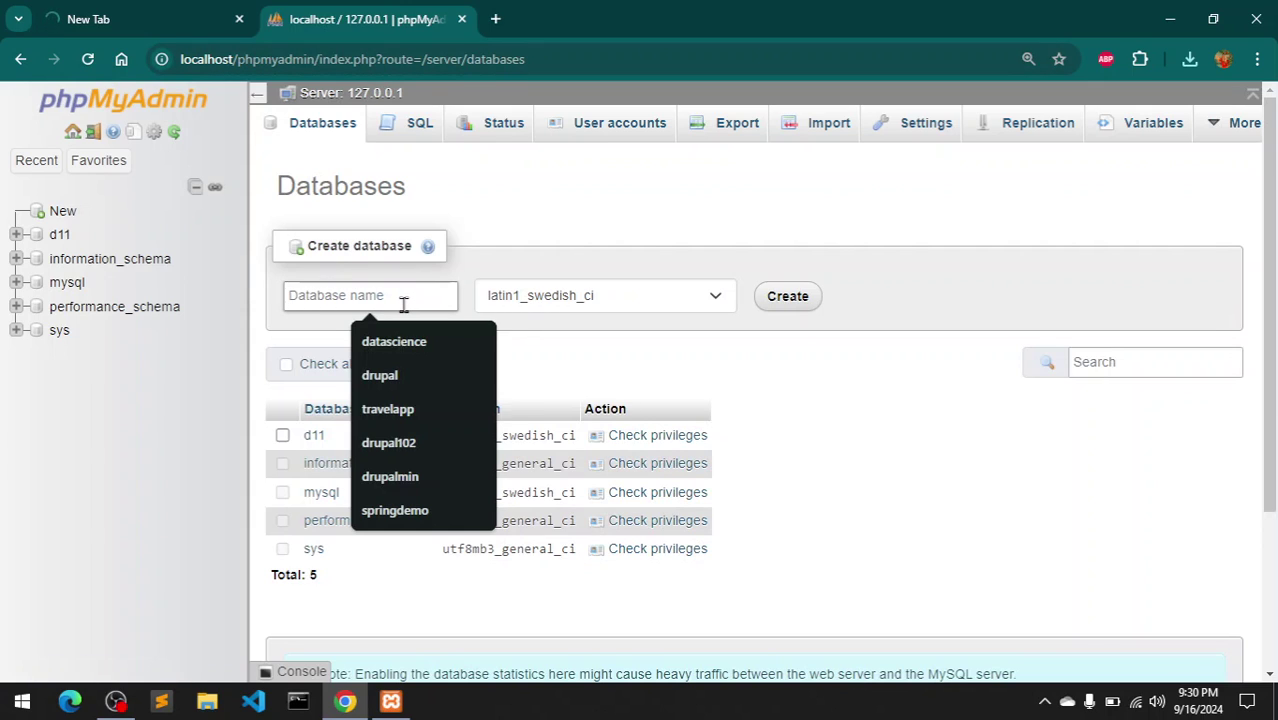
type("wp6")
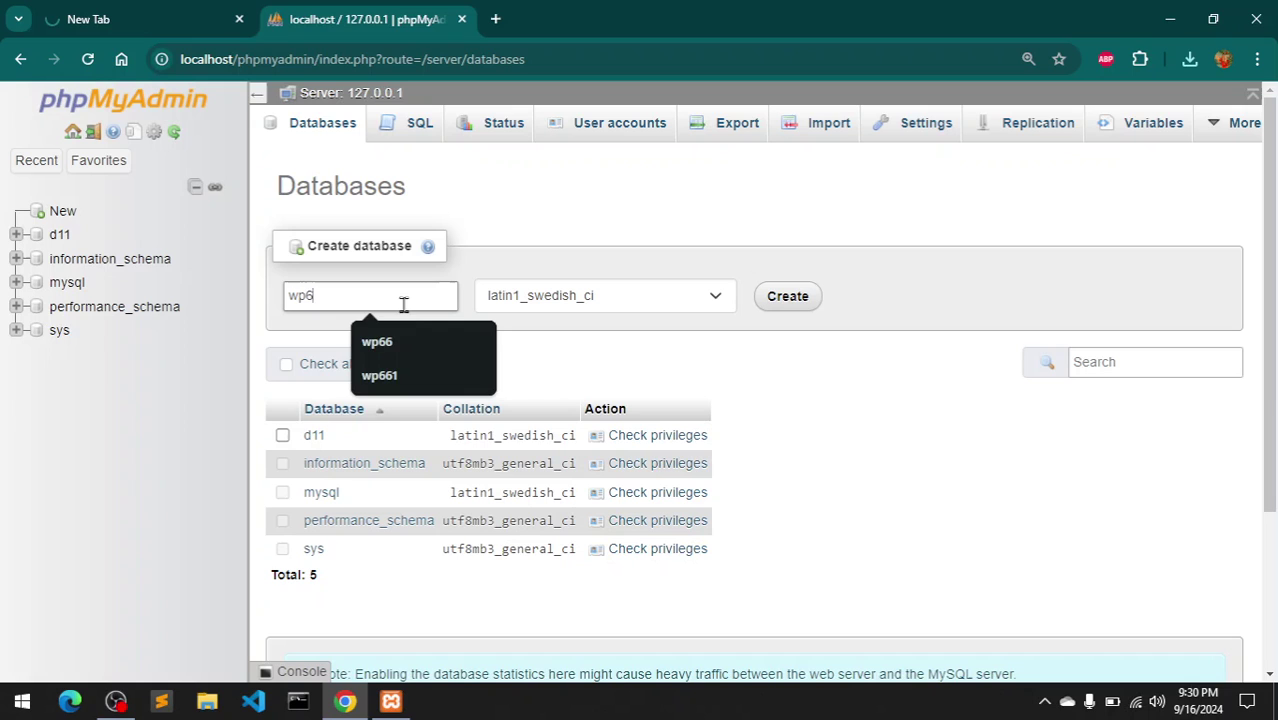
type("62")
key("Return")
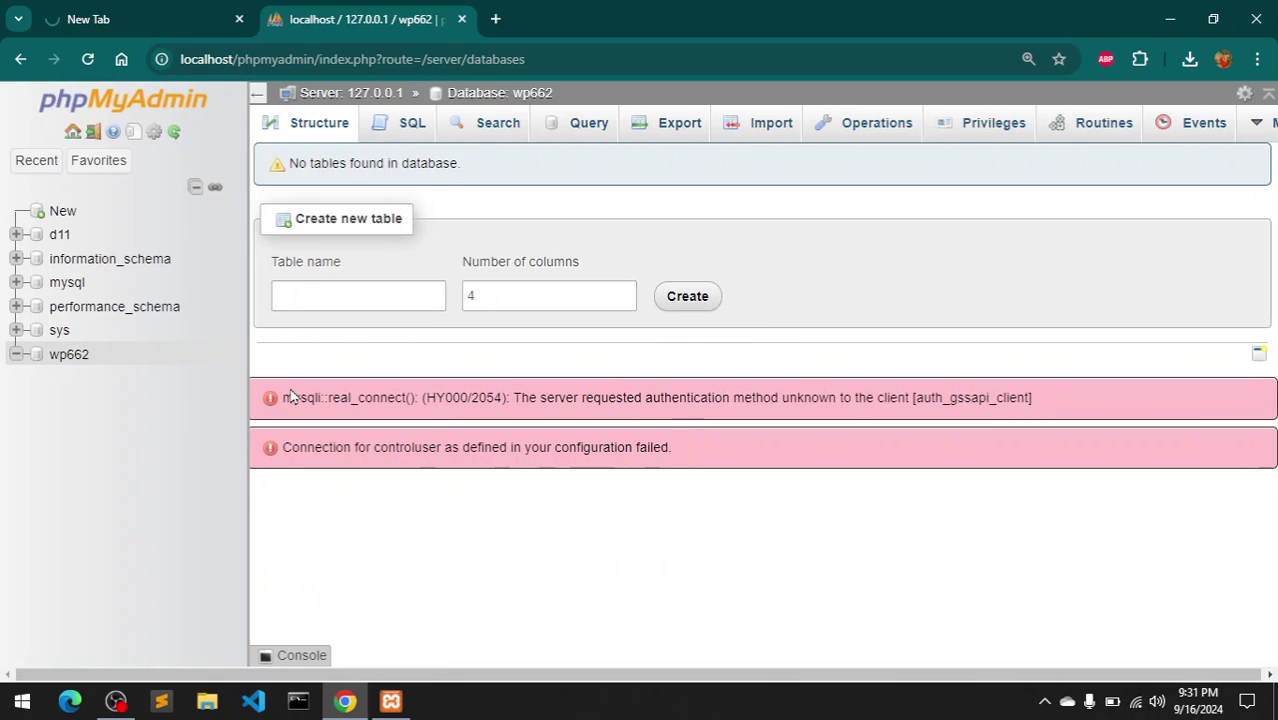
left_click(71, 357)
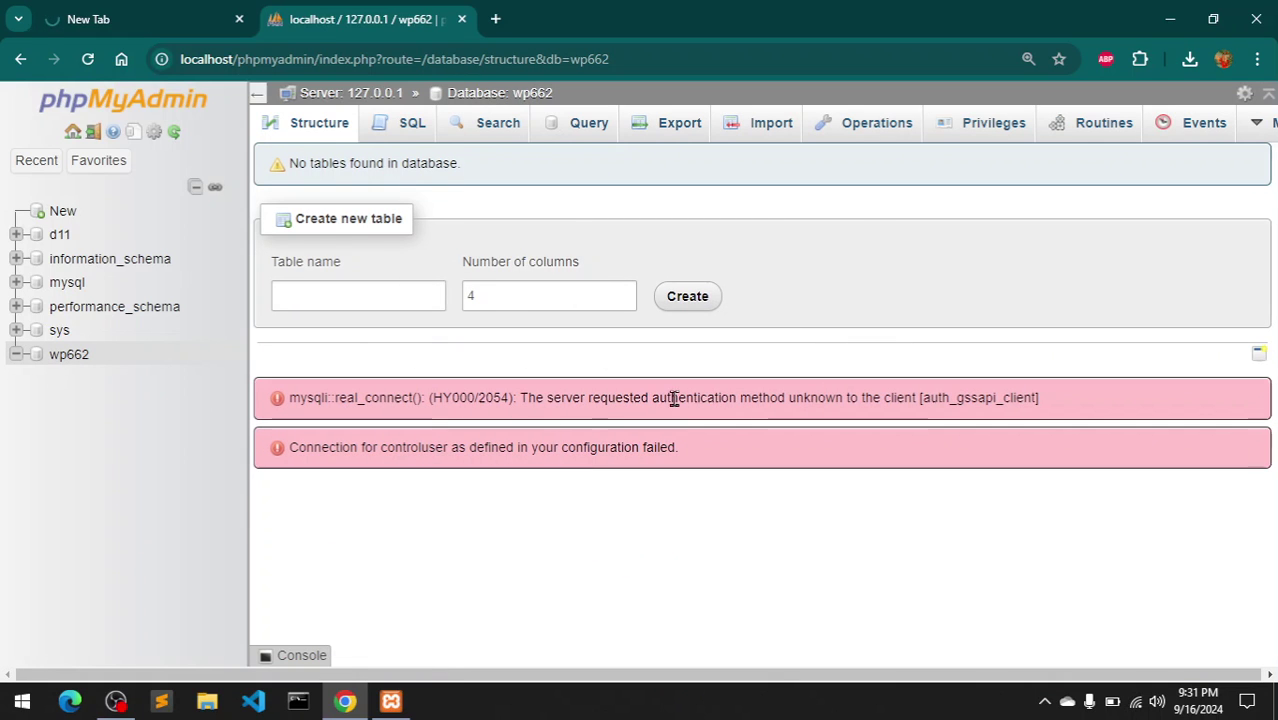
left_click_drag(750, 404, 1055, 403)
- Review wp662's user accounts and root@localhost privileges, then return to the WordPress setup tab
left_click(1055, 403)
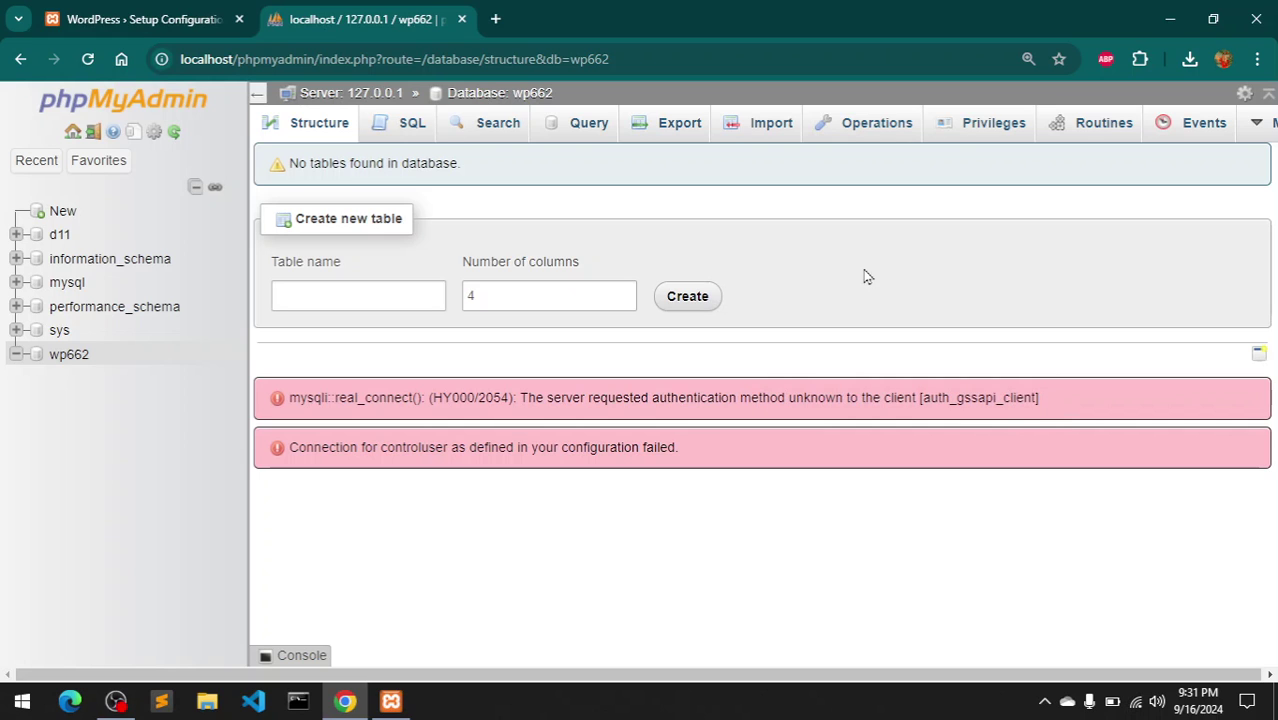
left_click(1013, 133)
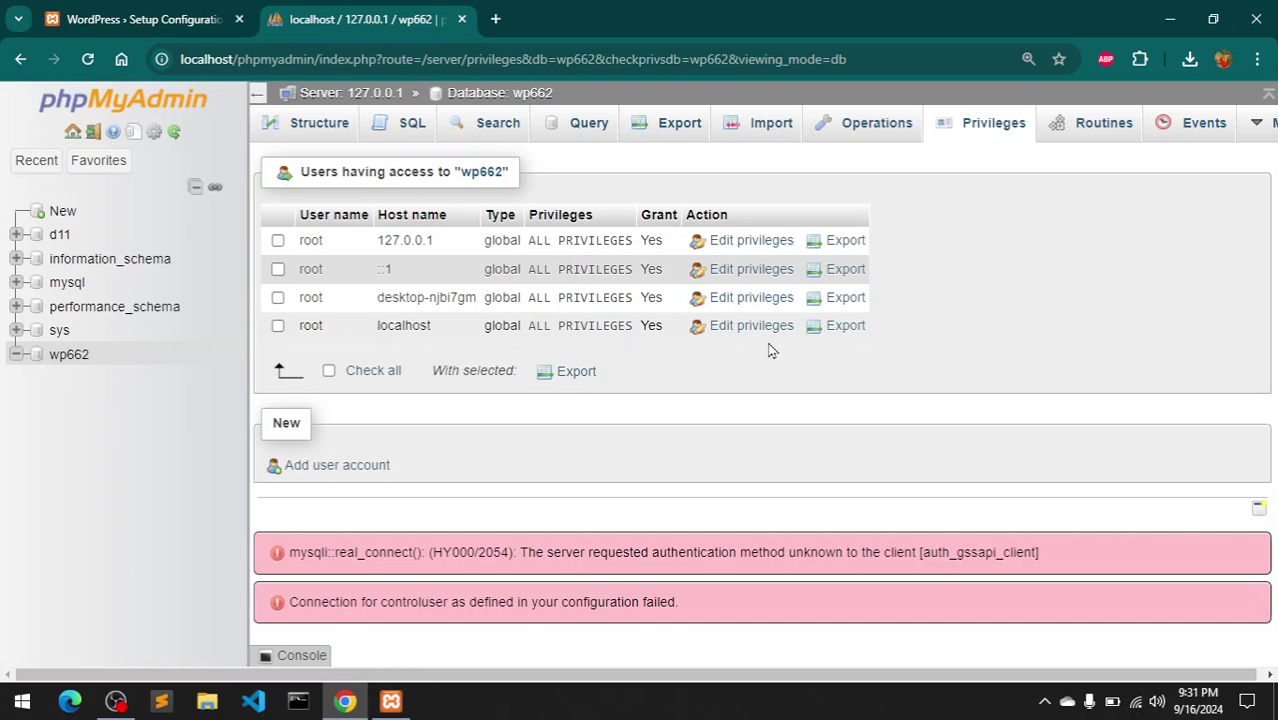
left_click(741, 327)
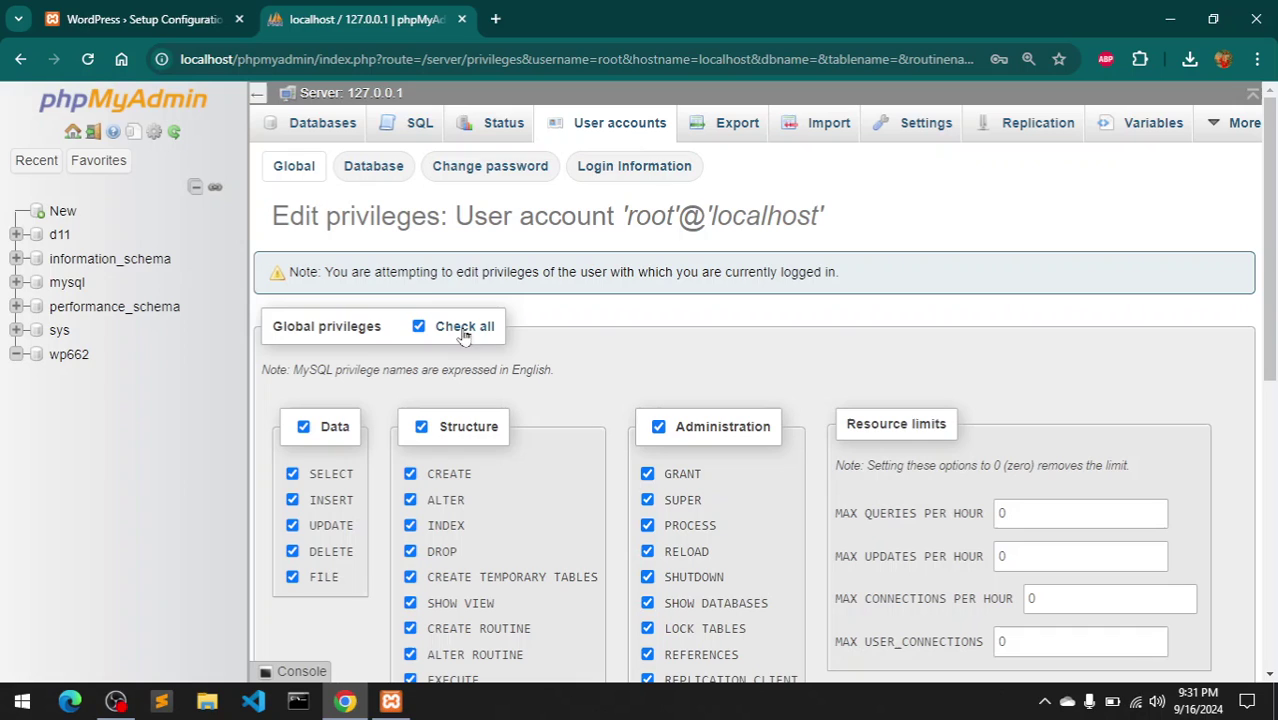
left_click_drag(617, 228, 907, 234)
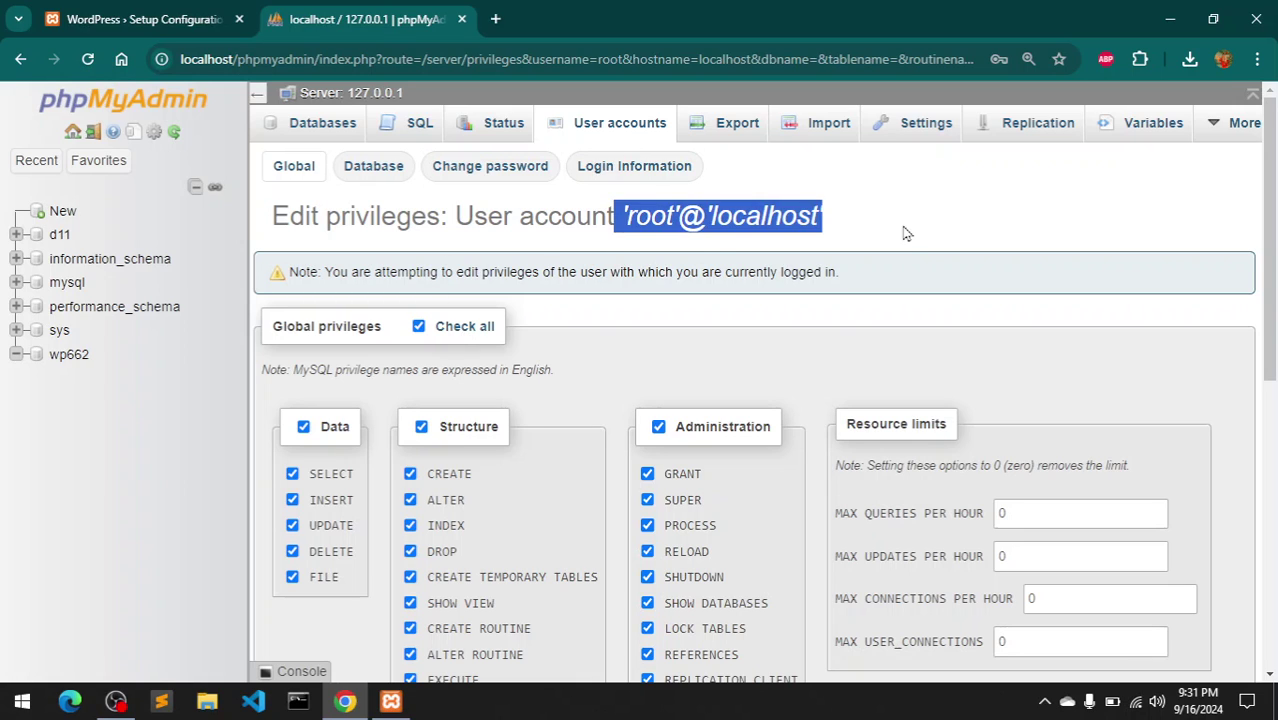
left_click(907, 234)
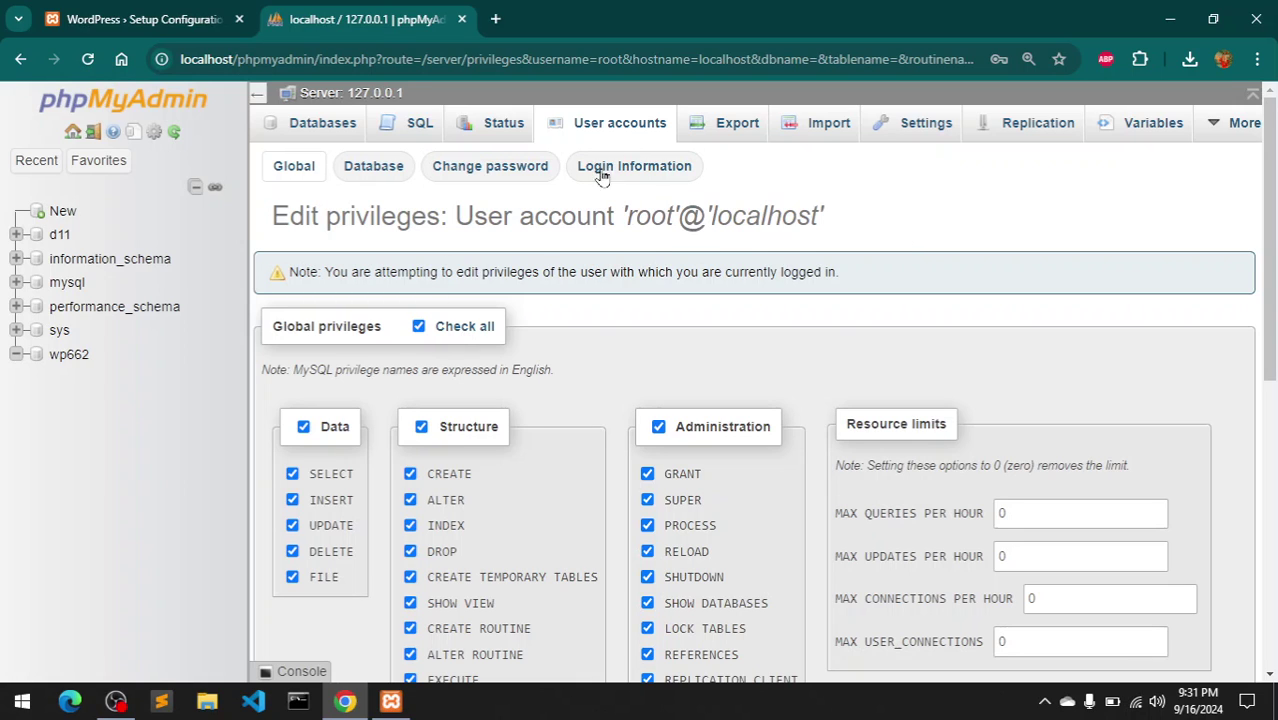
double_click(638, 215)
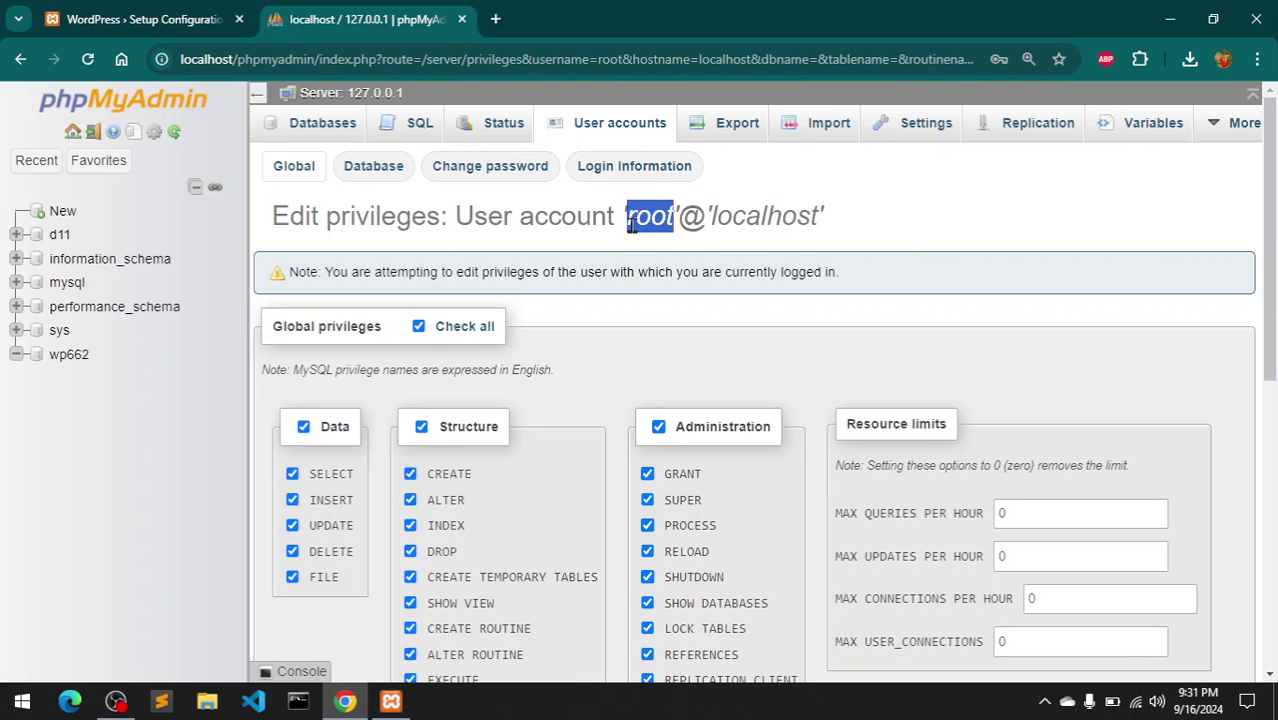
double_click(770, 212)
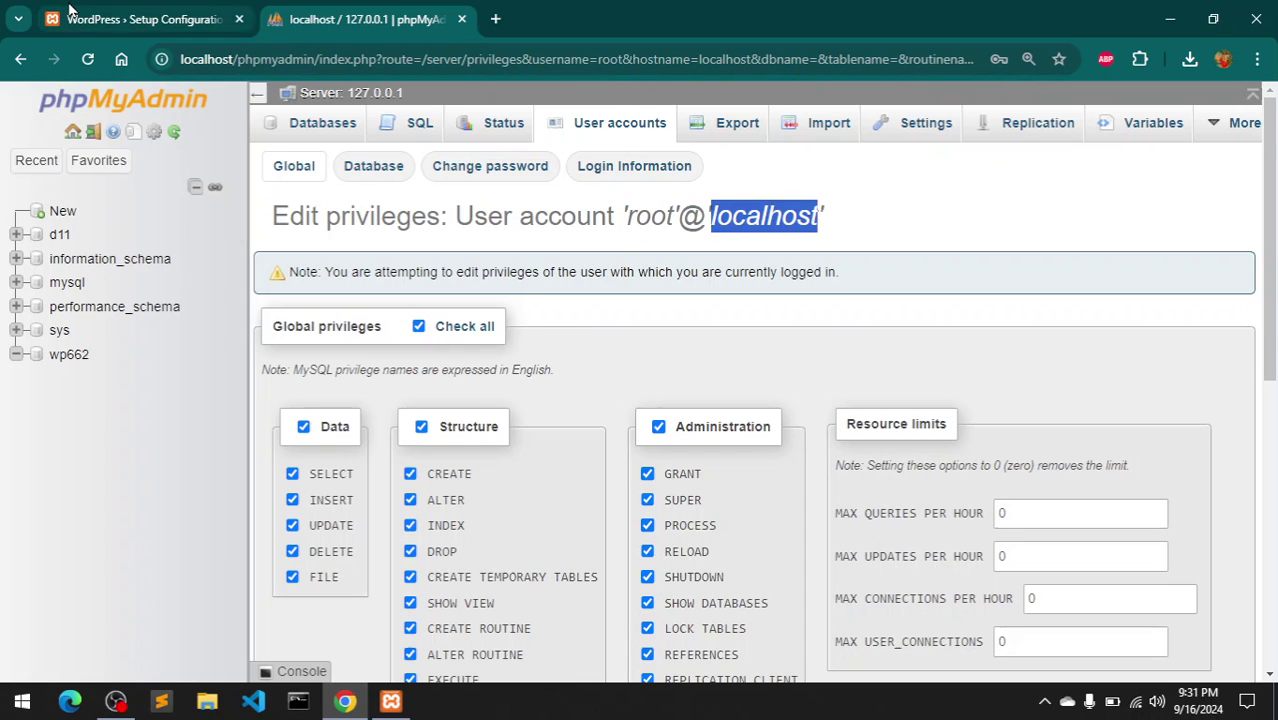
left_click(48, 12)
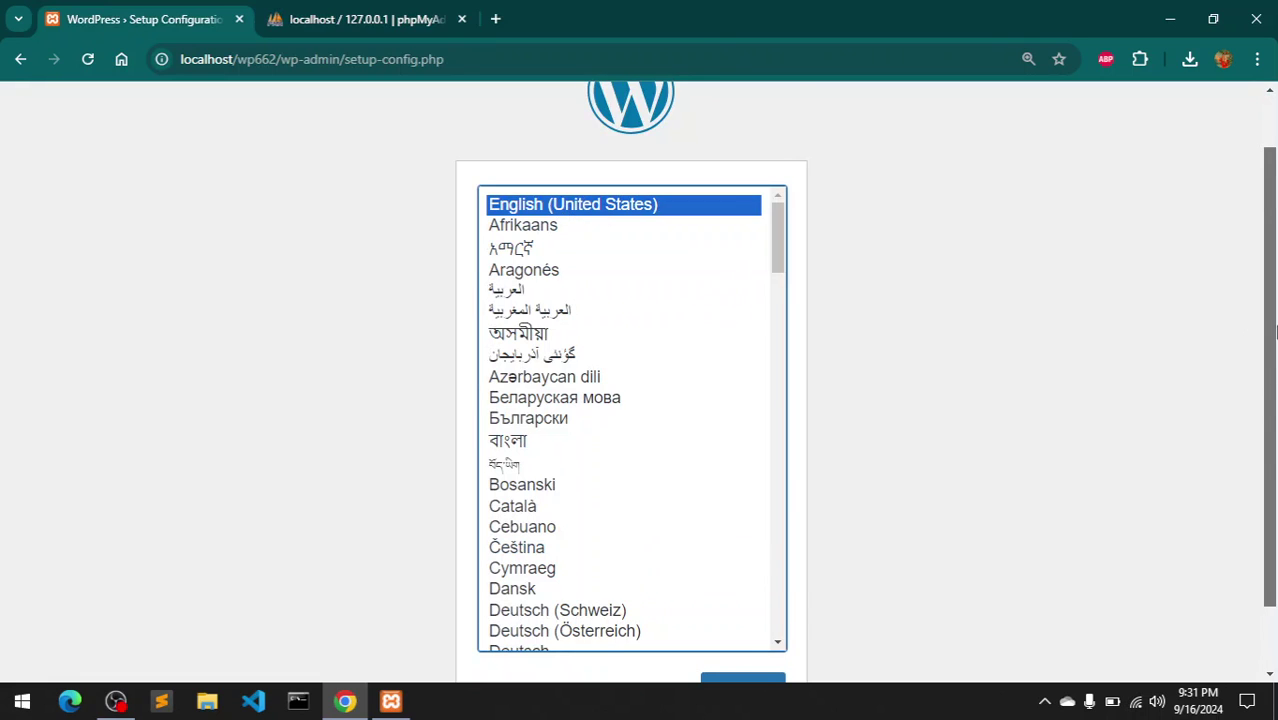
- Continue setup in English (United States) and set the database name to wp662
scroll(1275, 333, "down", 1)
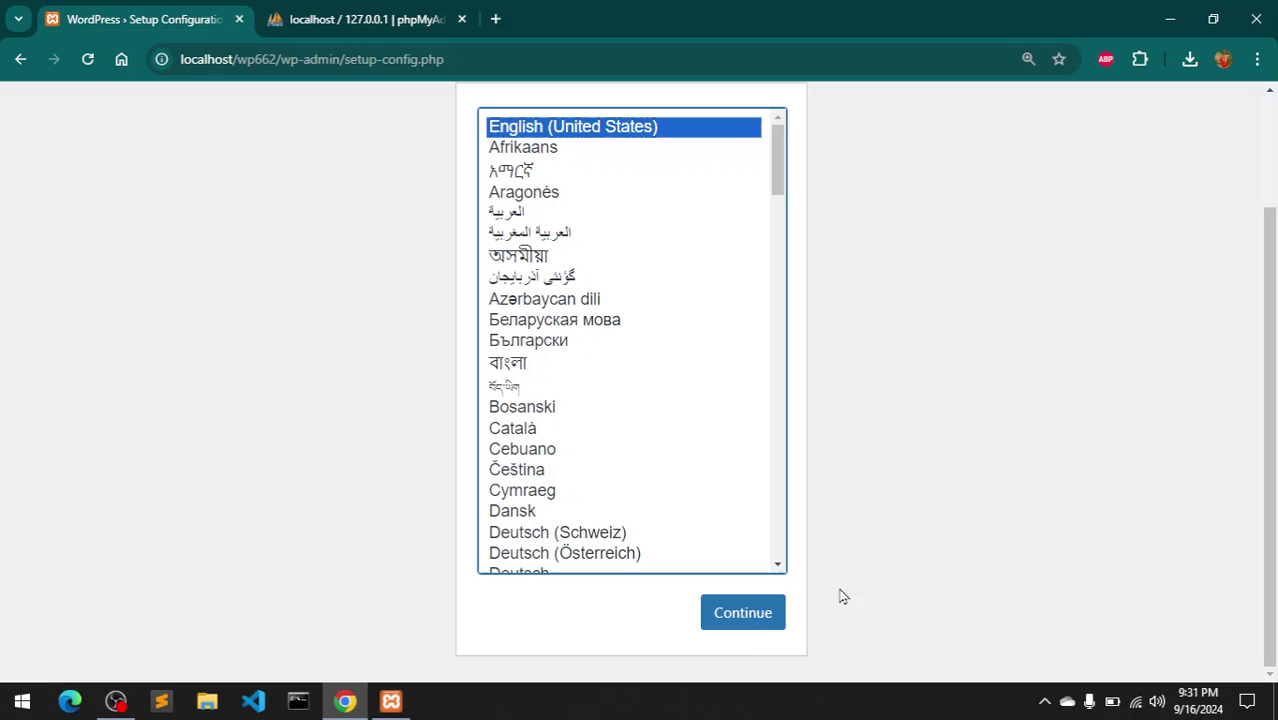
left_click(731, 620)
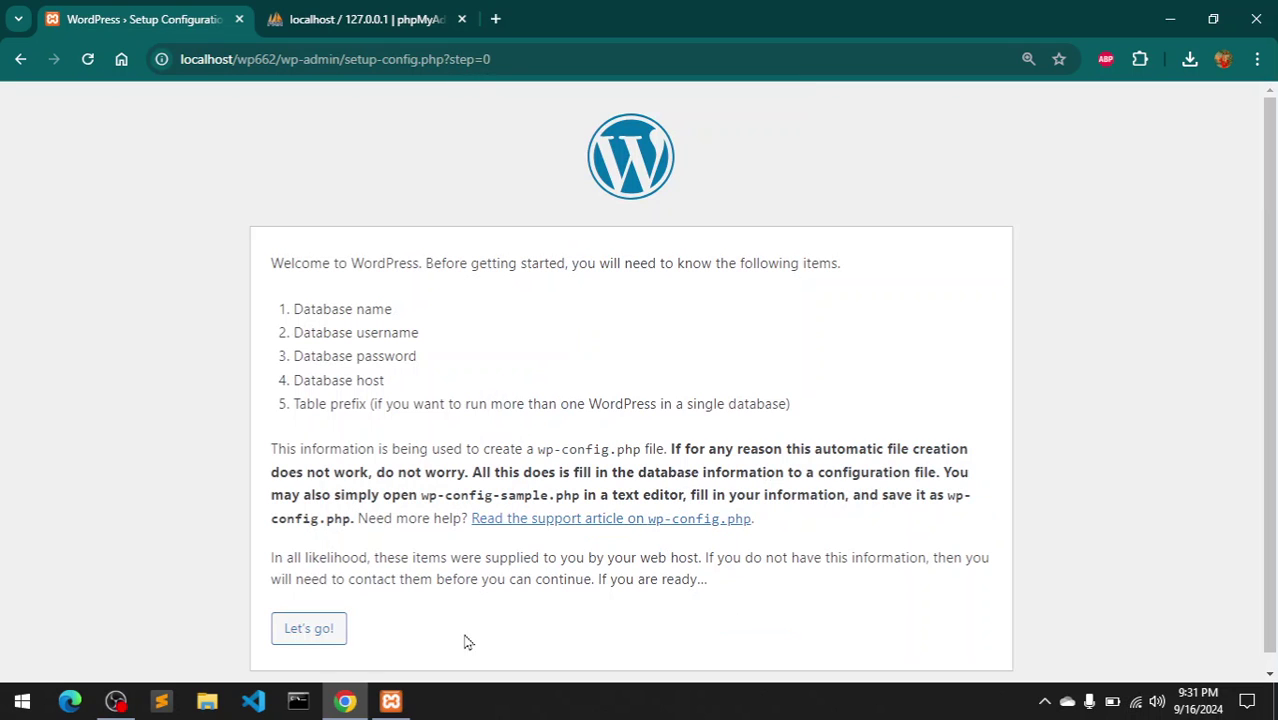
left_click(328, 636)
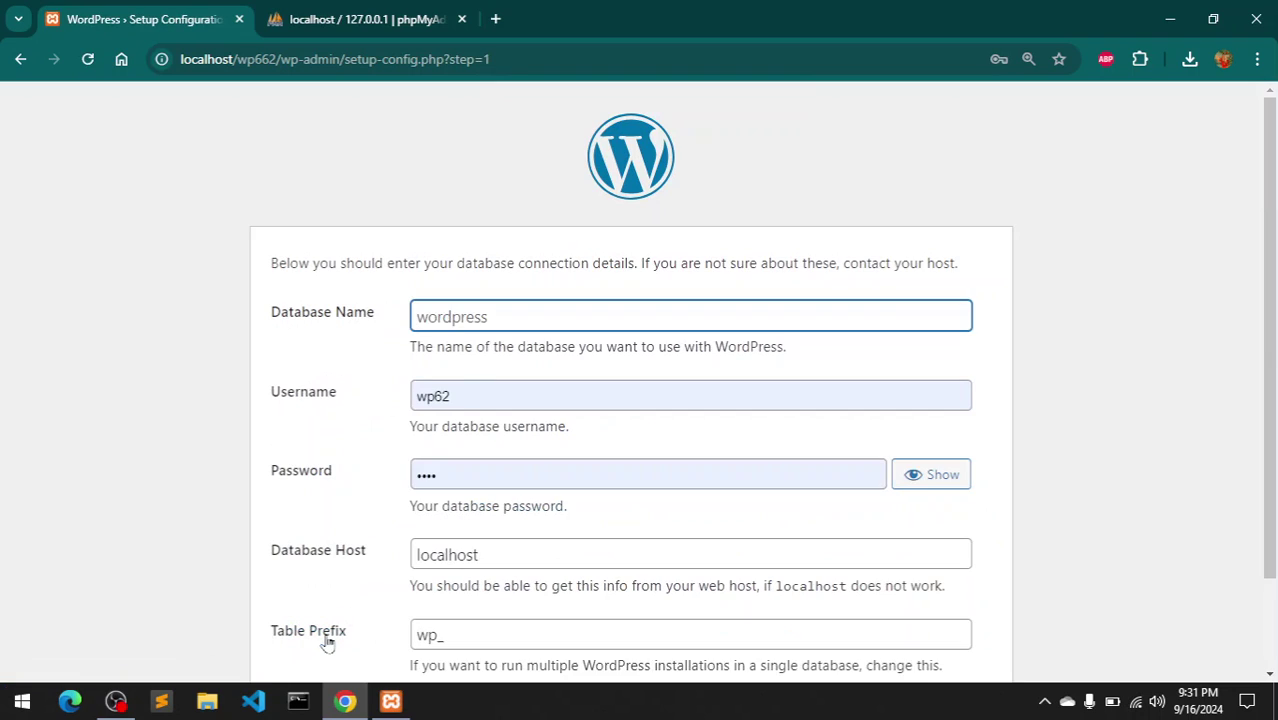
left_click(447, 325)
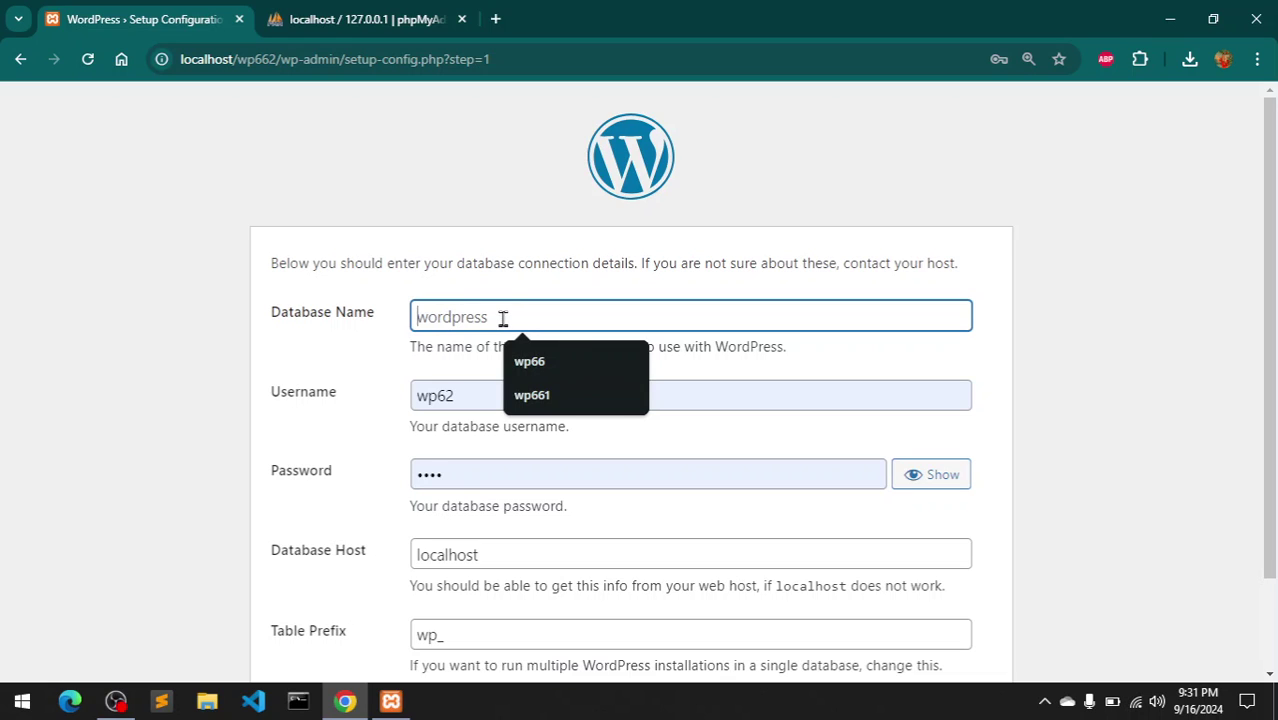
left_click(551, 394)
key("BackSpace")
type("2")
- Set username wp662, replace the database password, and submit the connection details
left_click(513, 399)
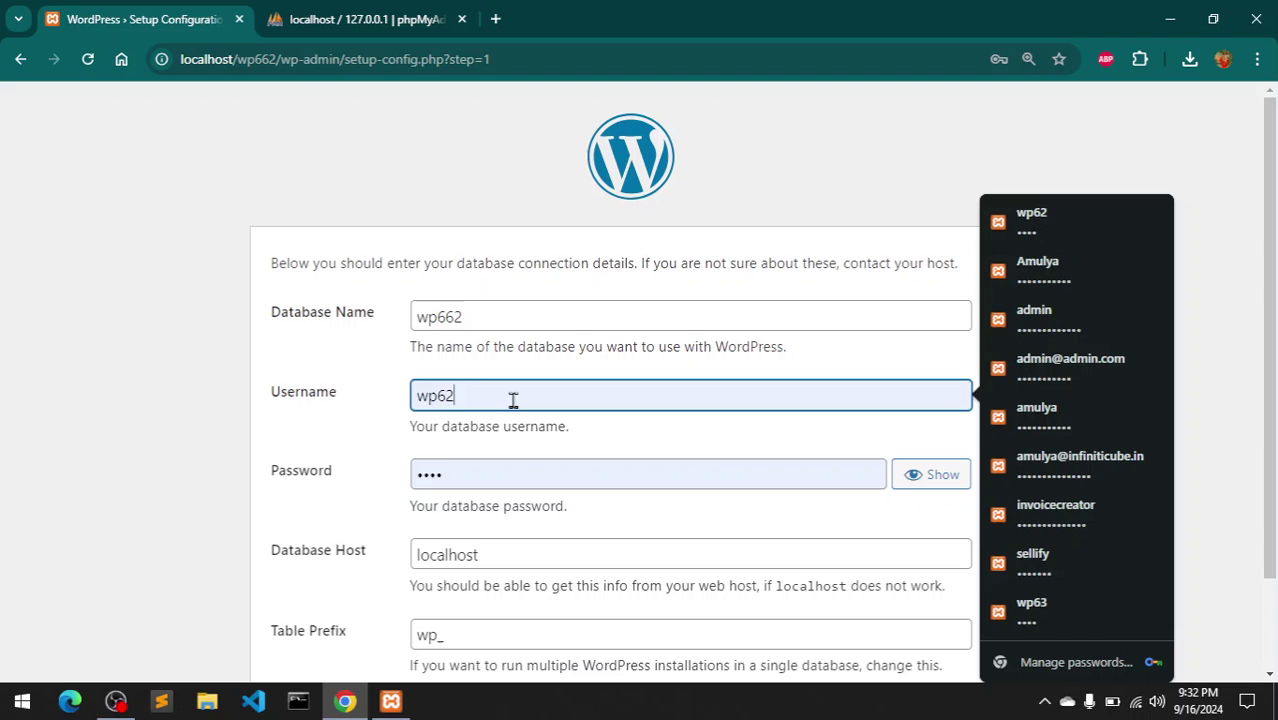
double_click(513, 399)
left_click(513, 399)
key("BackSpace")
type("62")
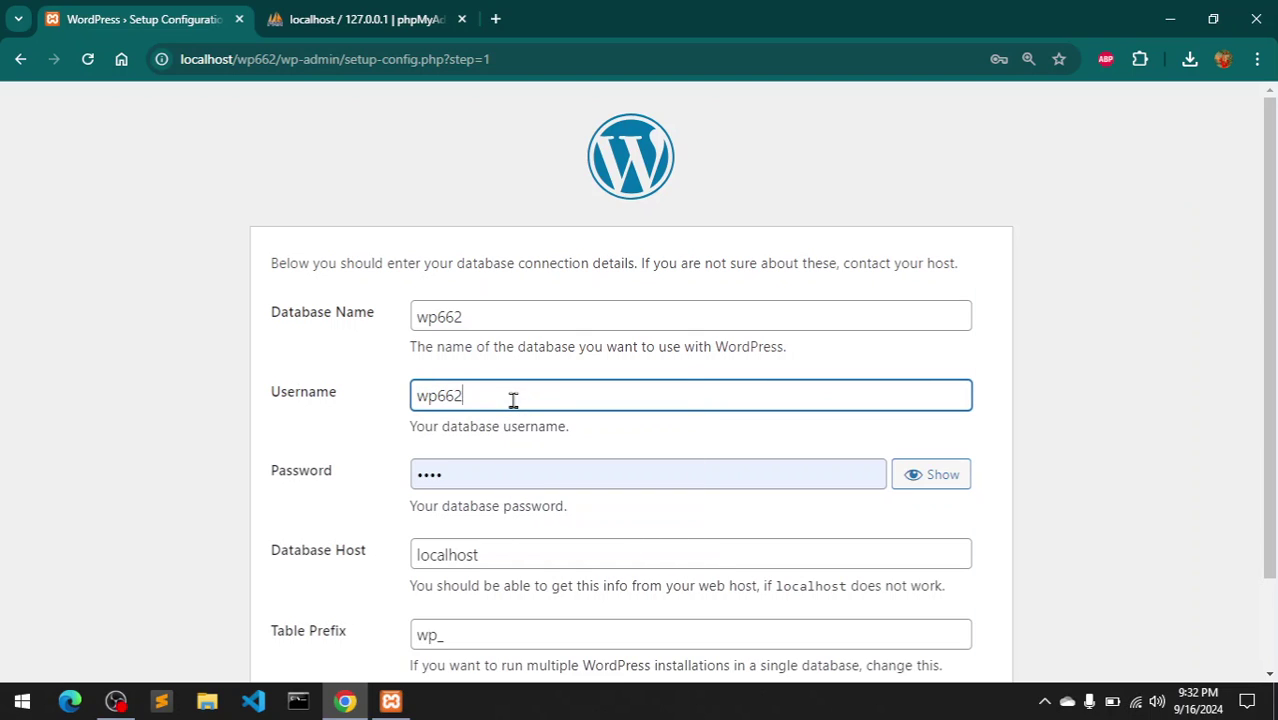
left_click(473, 479)
double_click(423, 477)
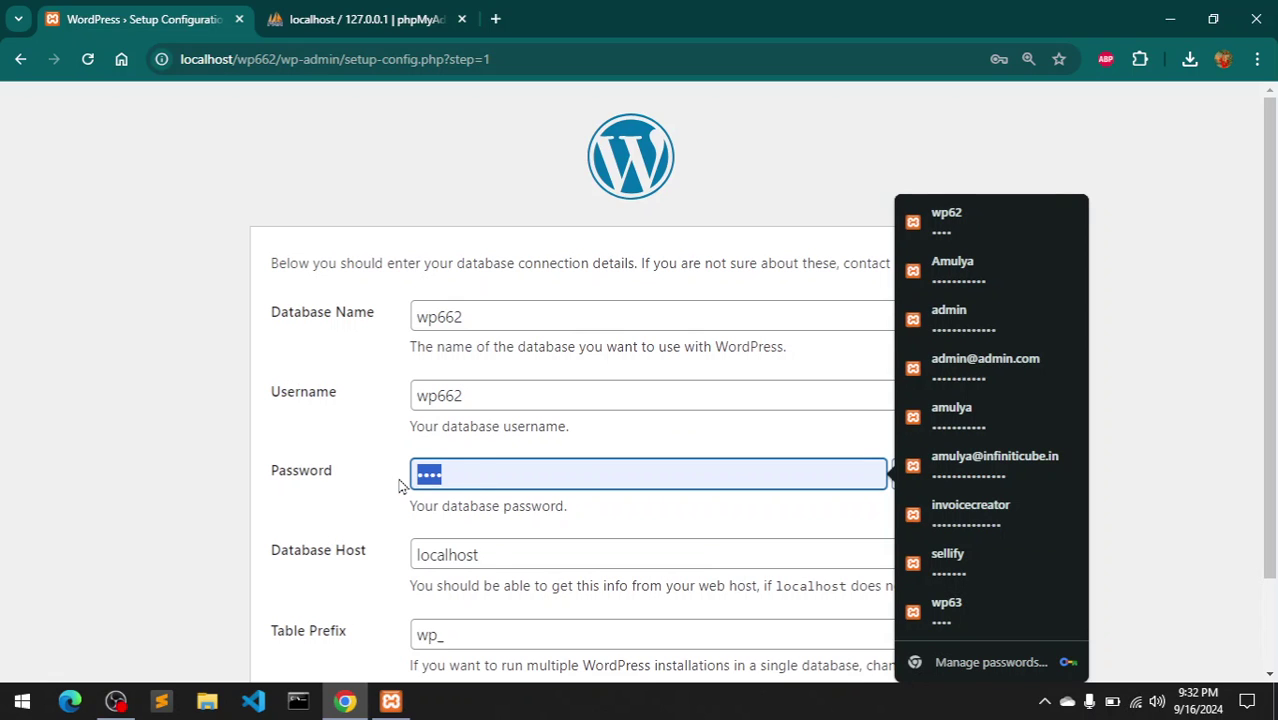
type("ro")
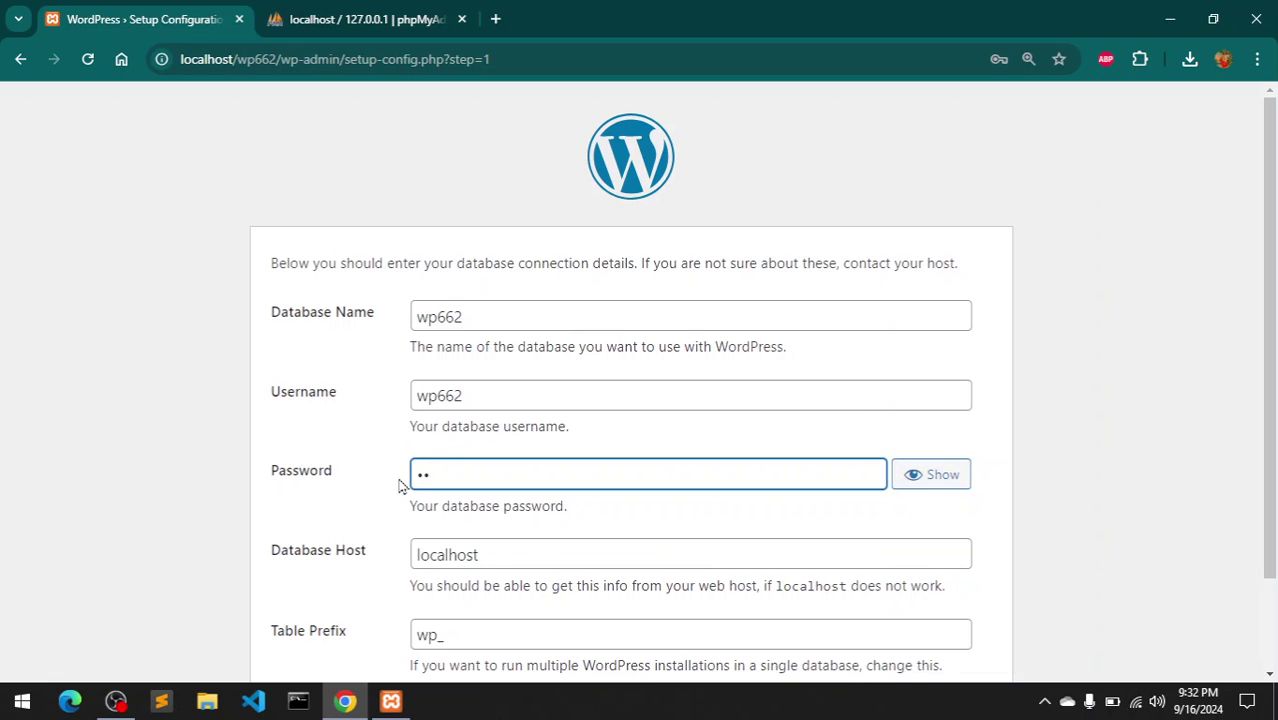
type("ot")
scroll(1274, 440, "down", 2)
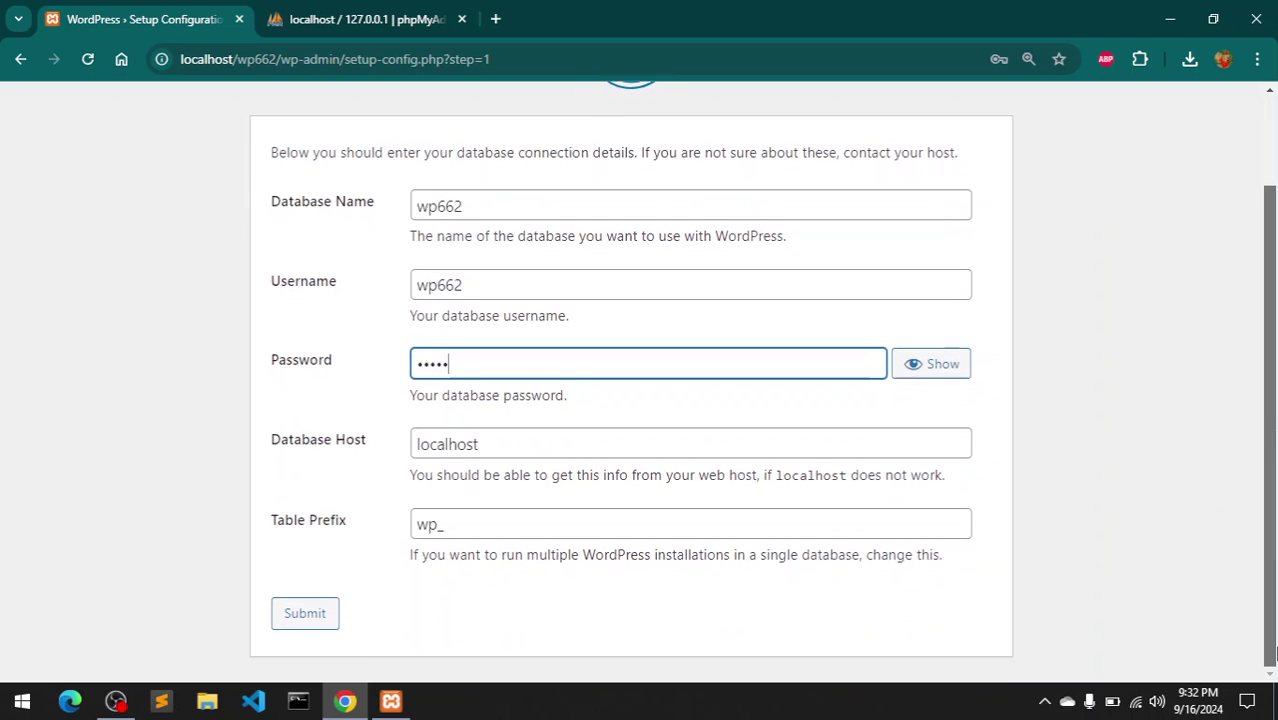
left_click(309, 614)
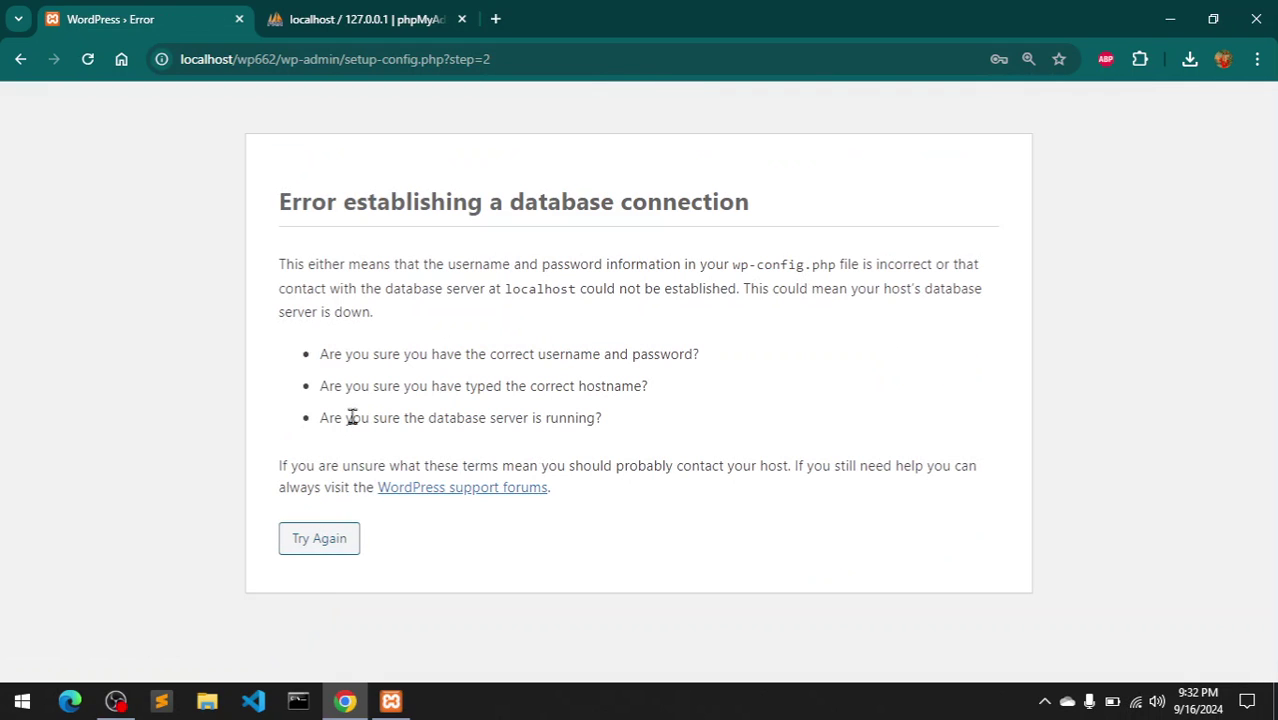
- Resubmit the connection form with username root and an empty password
left_click(320, 540)
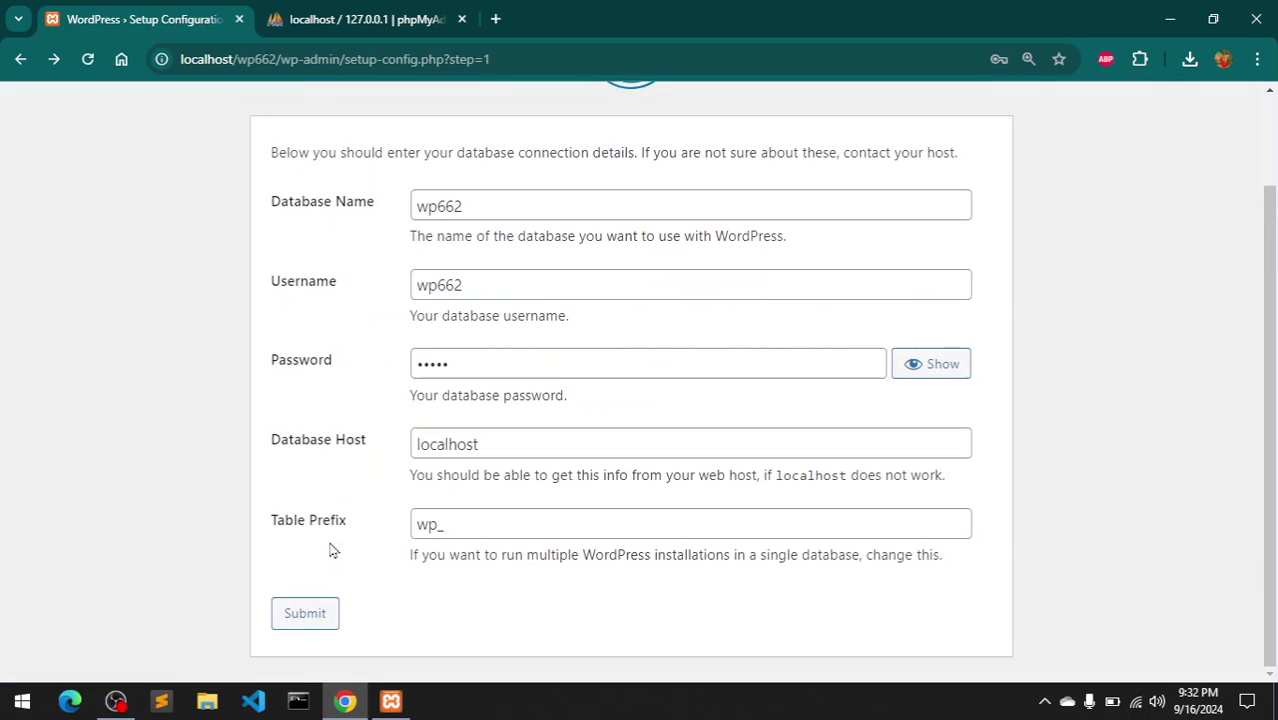
left_click(488, 366)
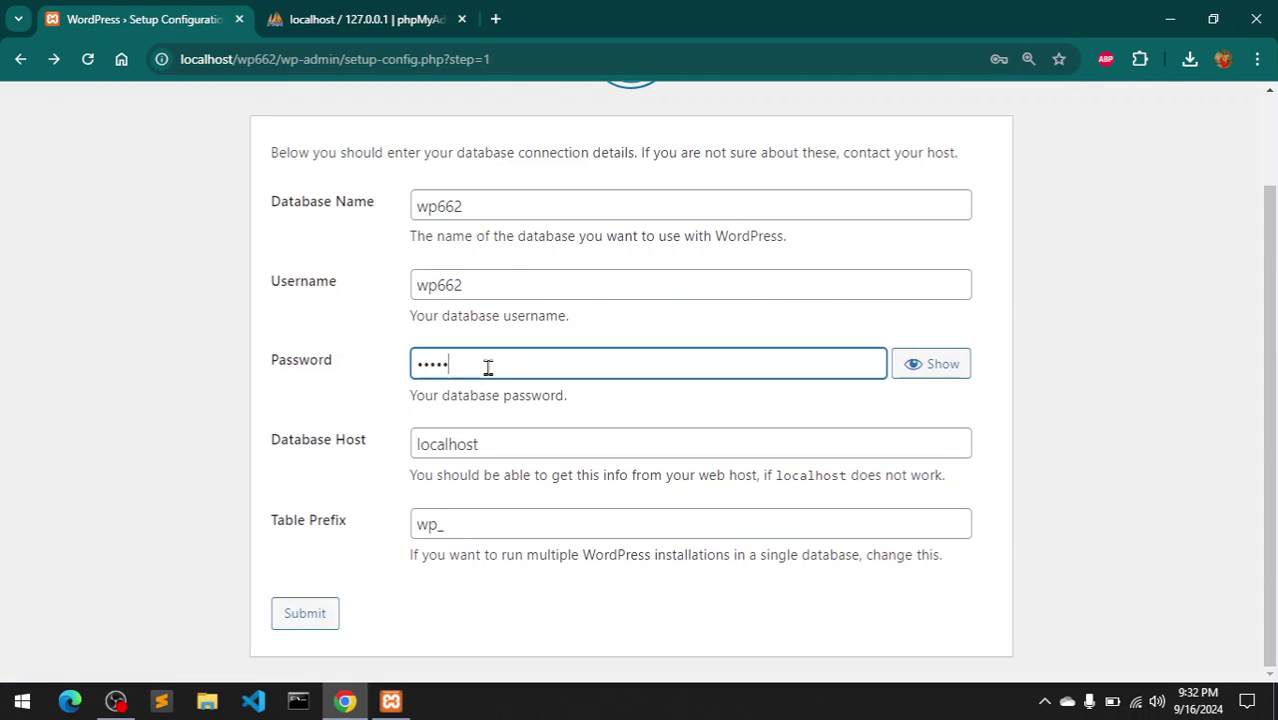
left_click_drag(479, 288, 405, 293)
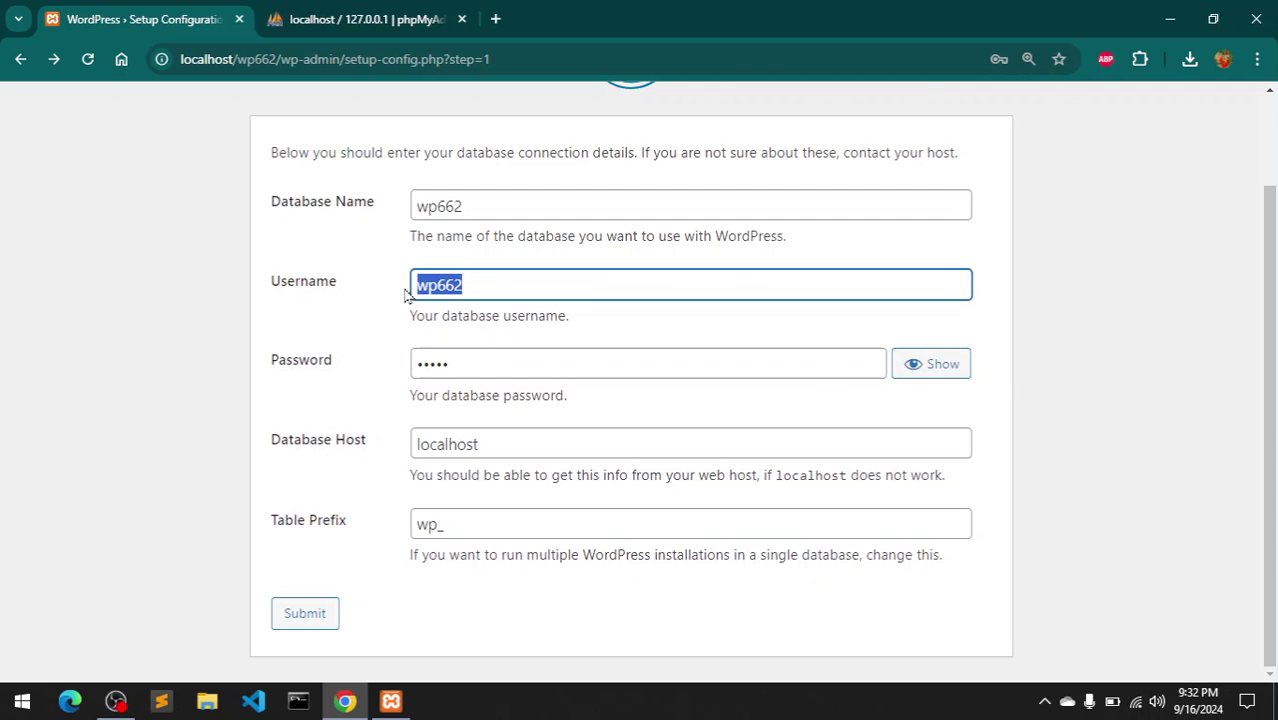
type("root")
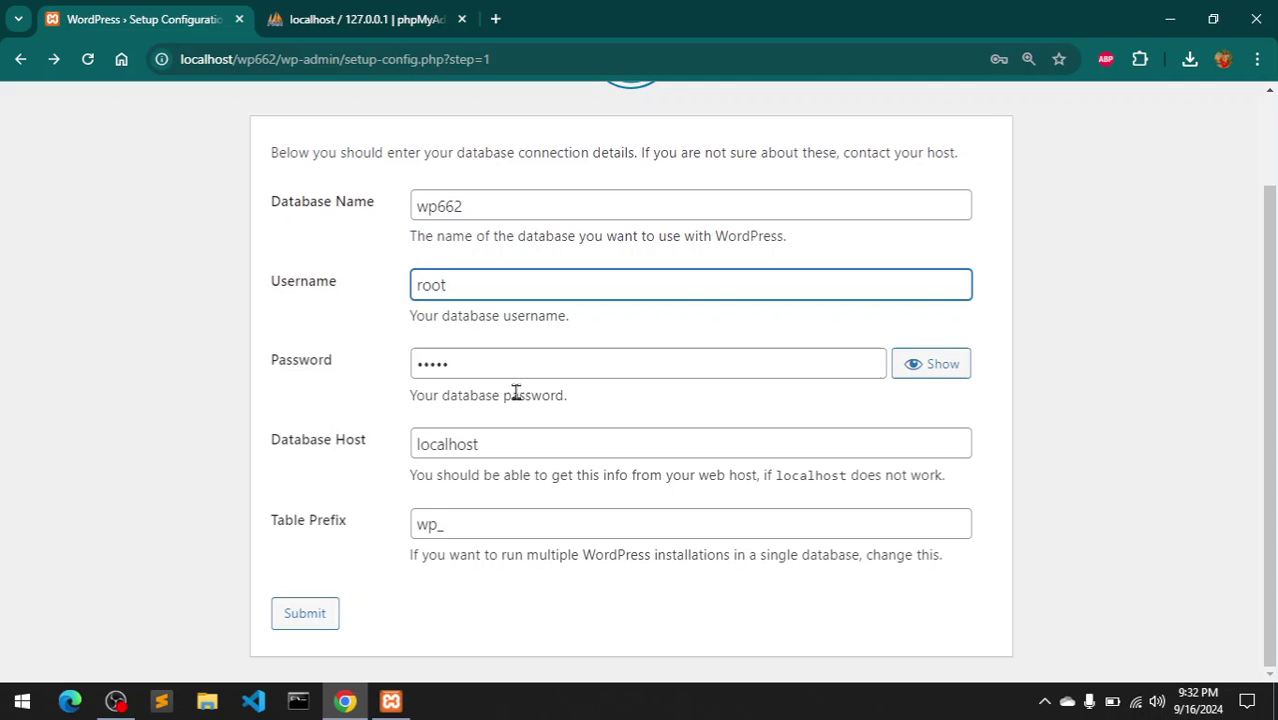
left_click_drag(491, 371, 378, 355)
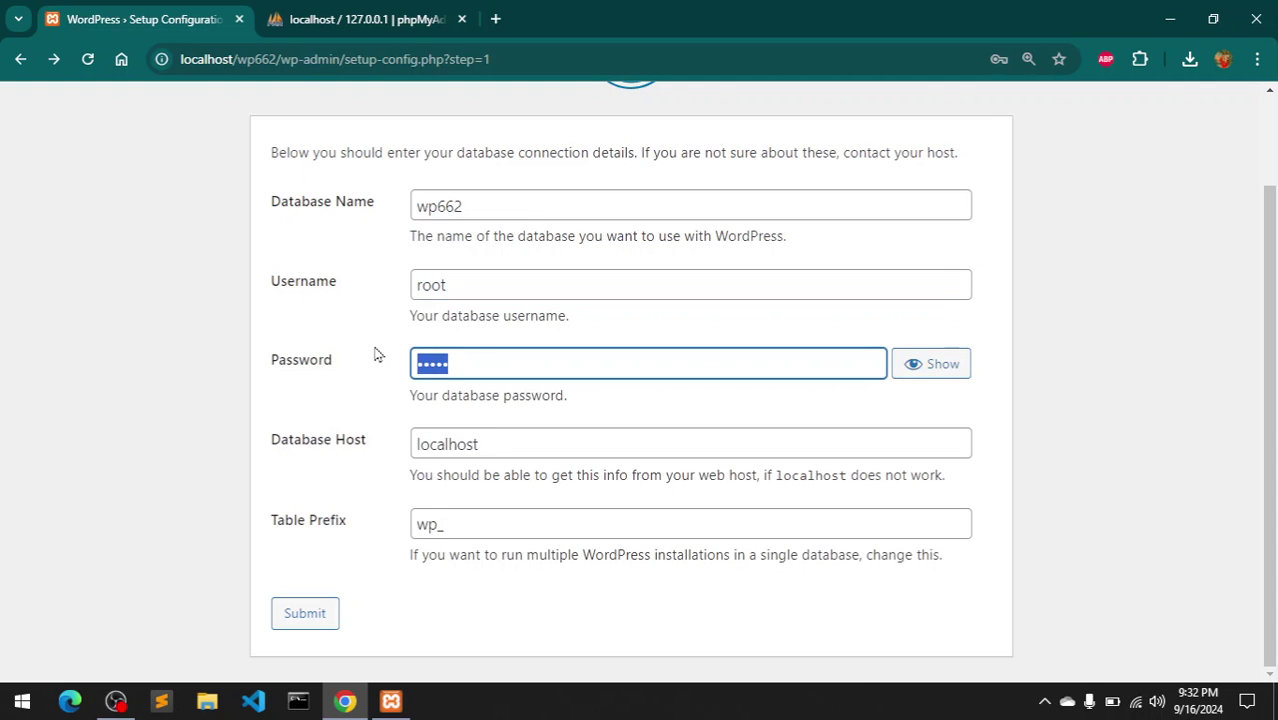
key("BackSpace")
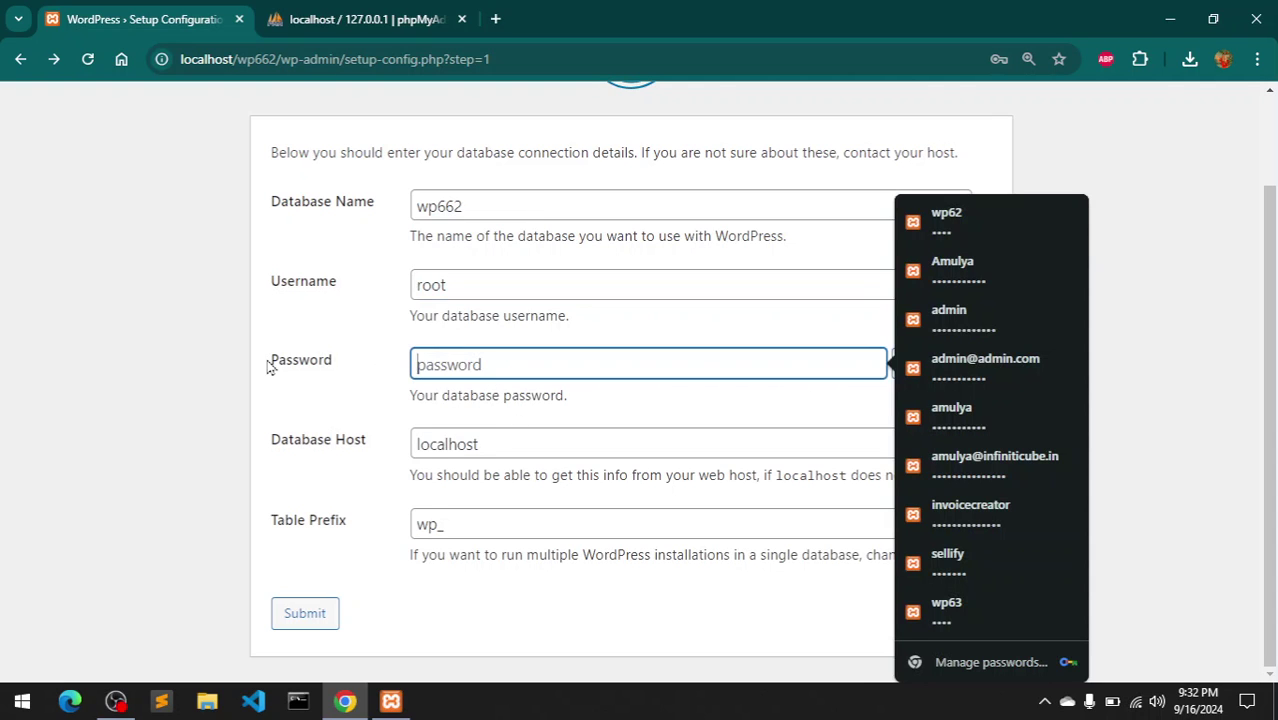
left_click(268, 365)
left_click(297, 615)
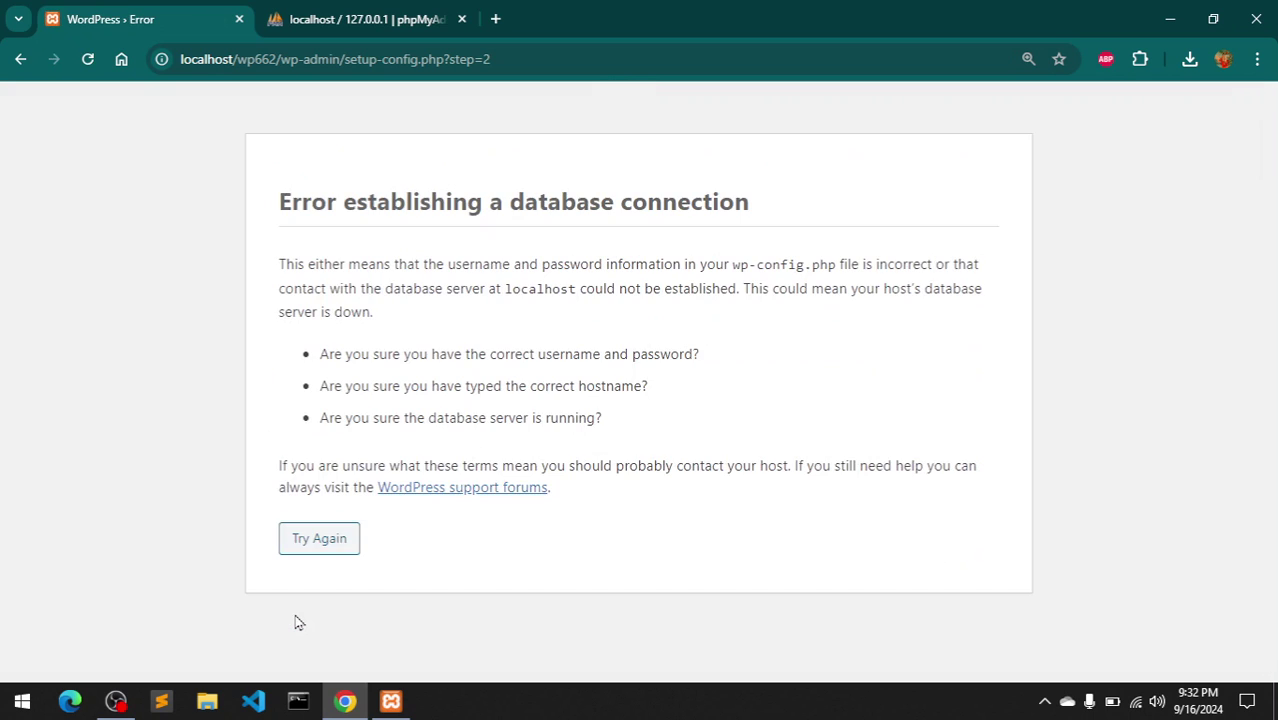
- Return to the connection form and begin entering a database password
left_click(320, 540)
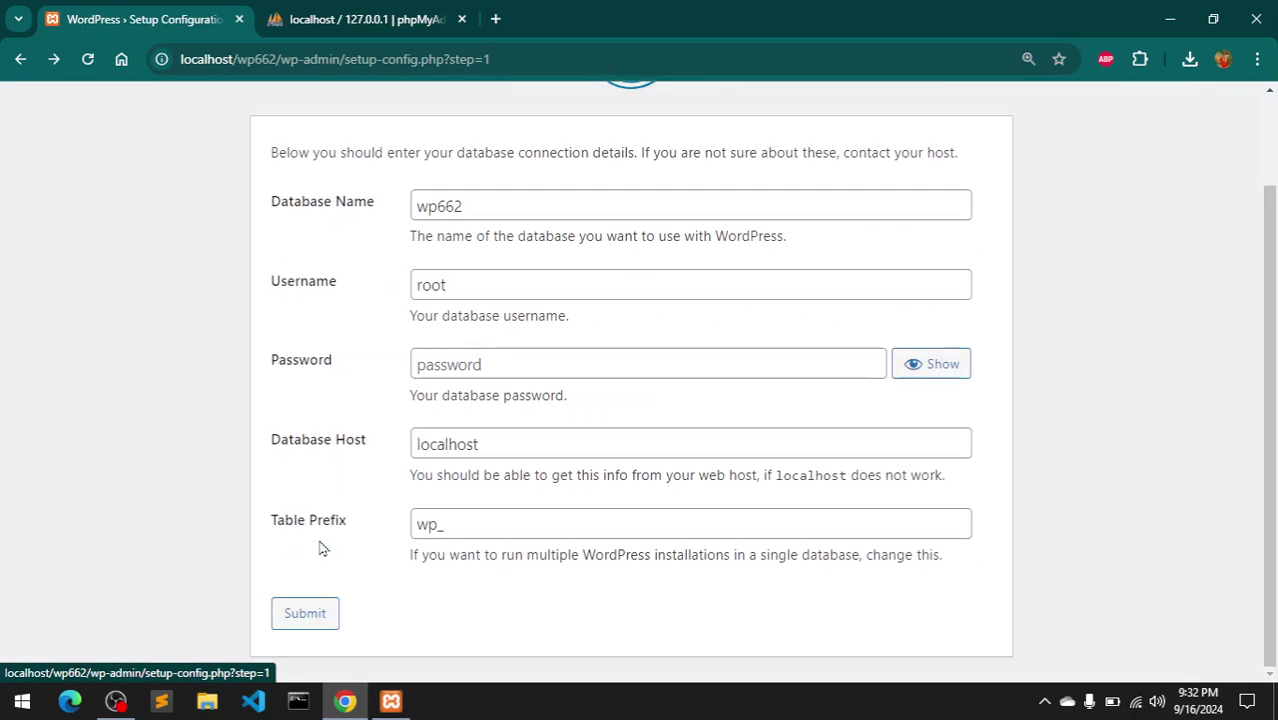
left_click(503, 367)
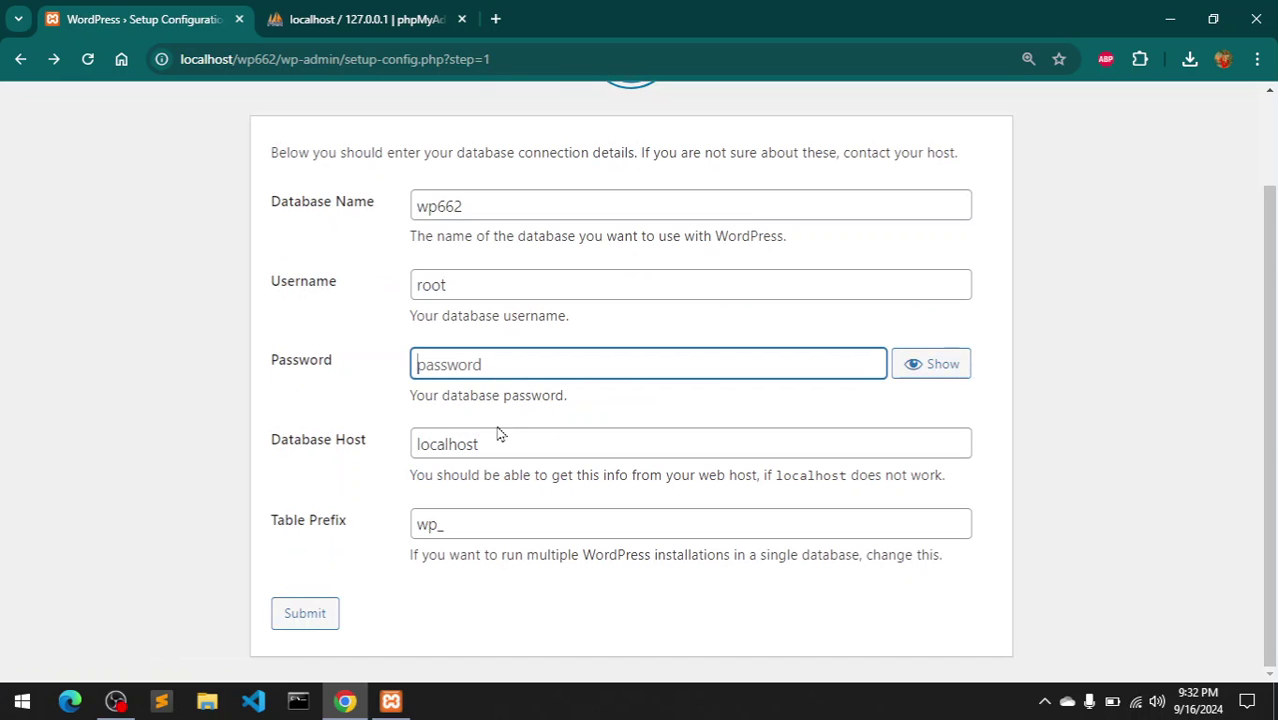
type("•")
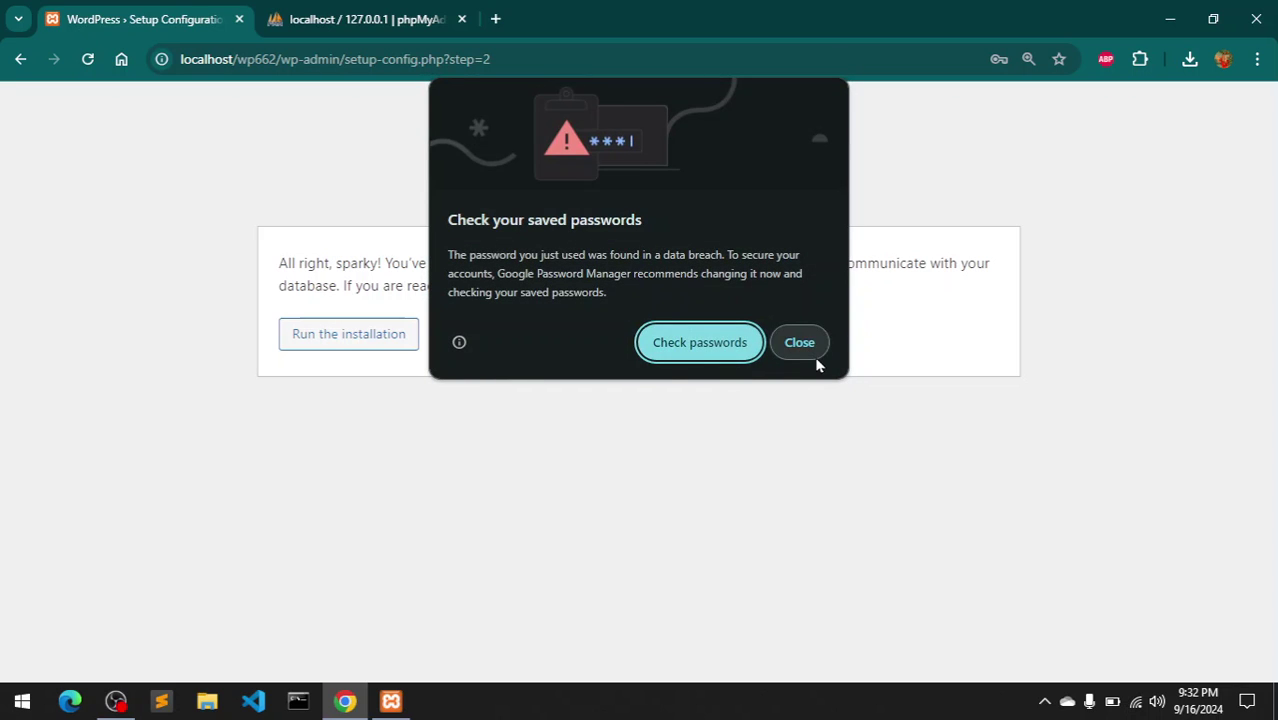
- Dismiss the breached-password warning, run the installation, and check the root account in phpMyAdmin
left_click(805, 350)
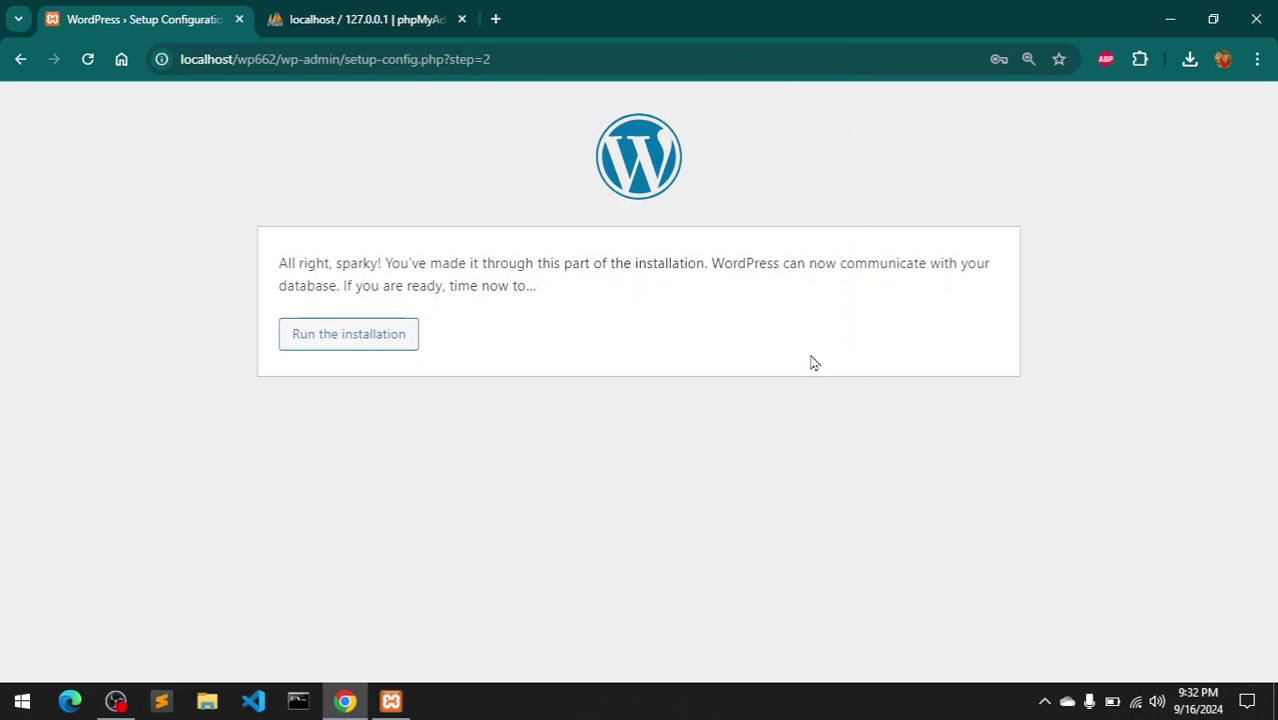
left_click(380, 342)
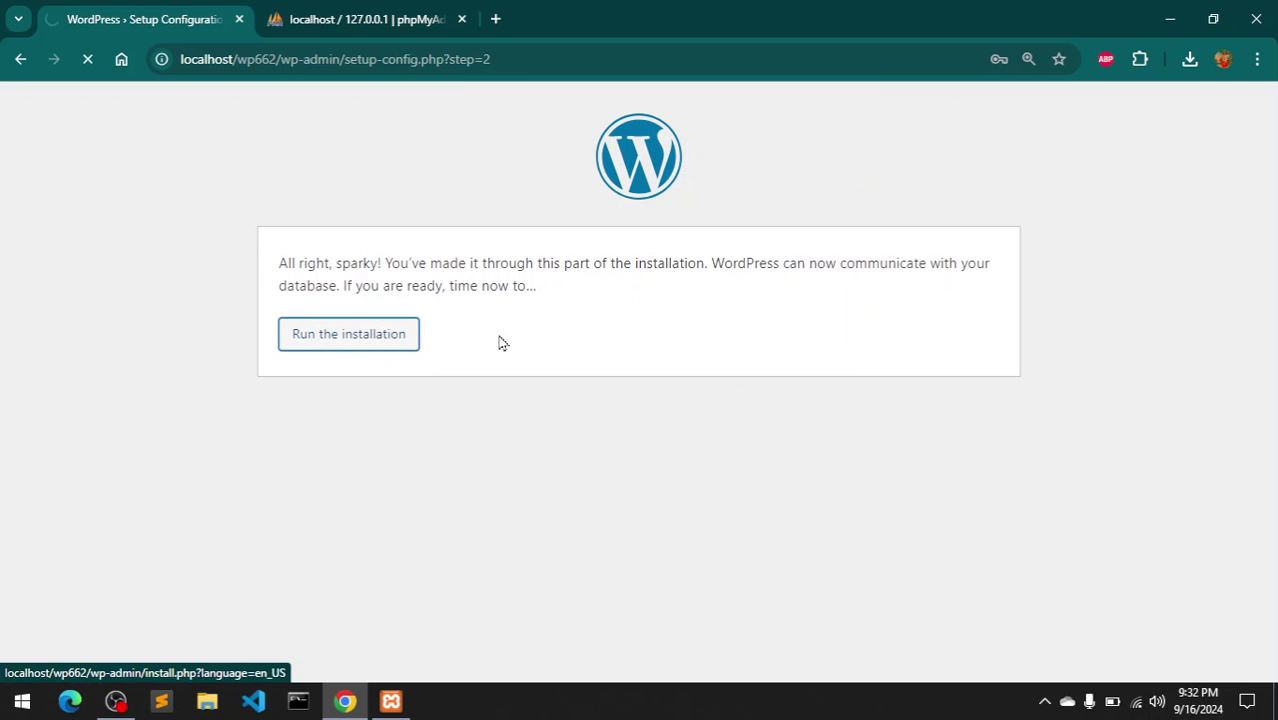
left_click(337, 16)
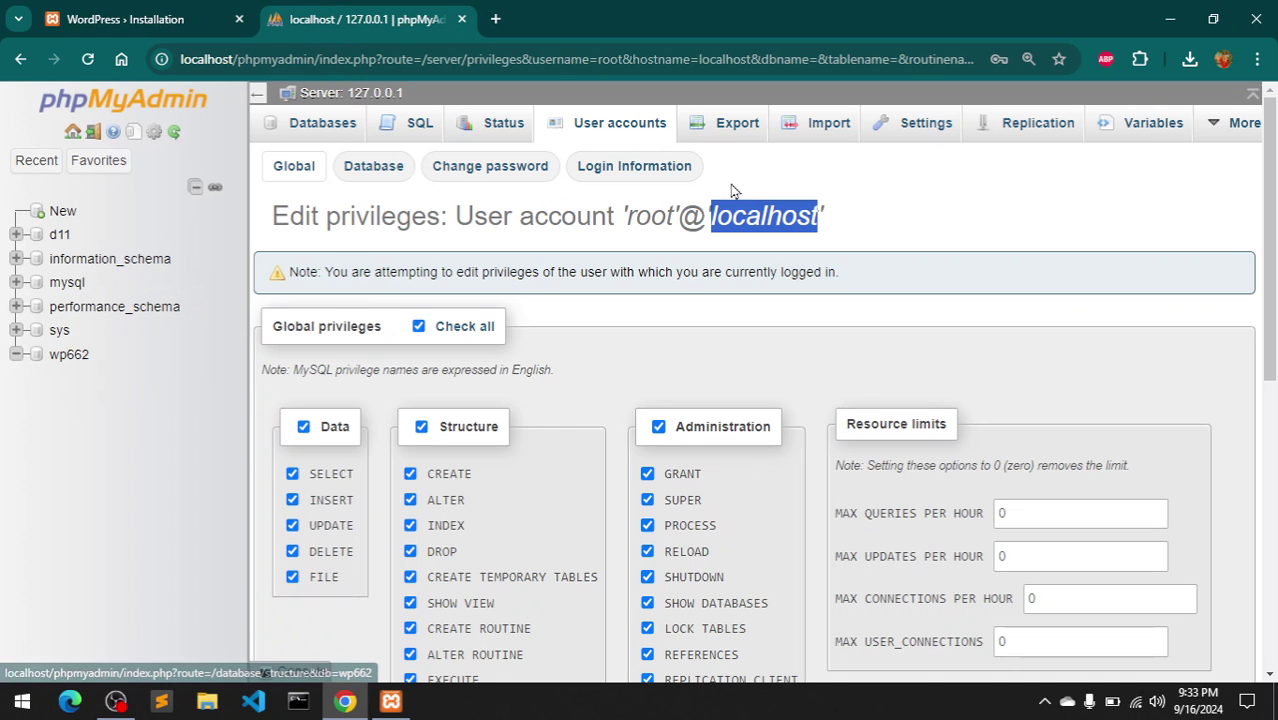
double_click(660, 218)
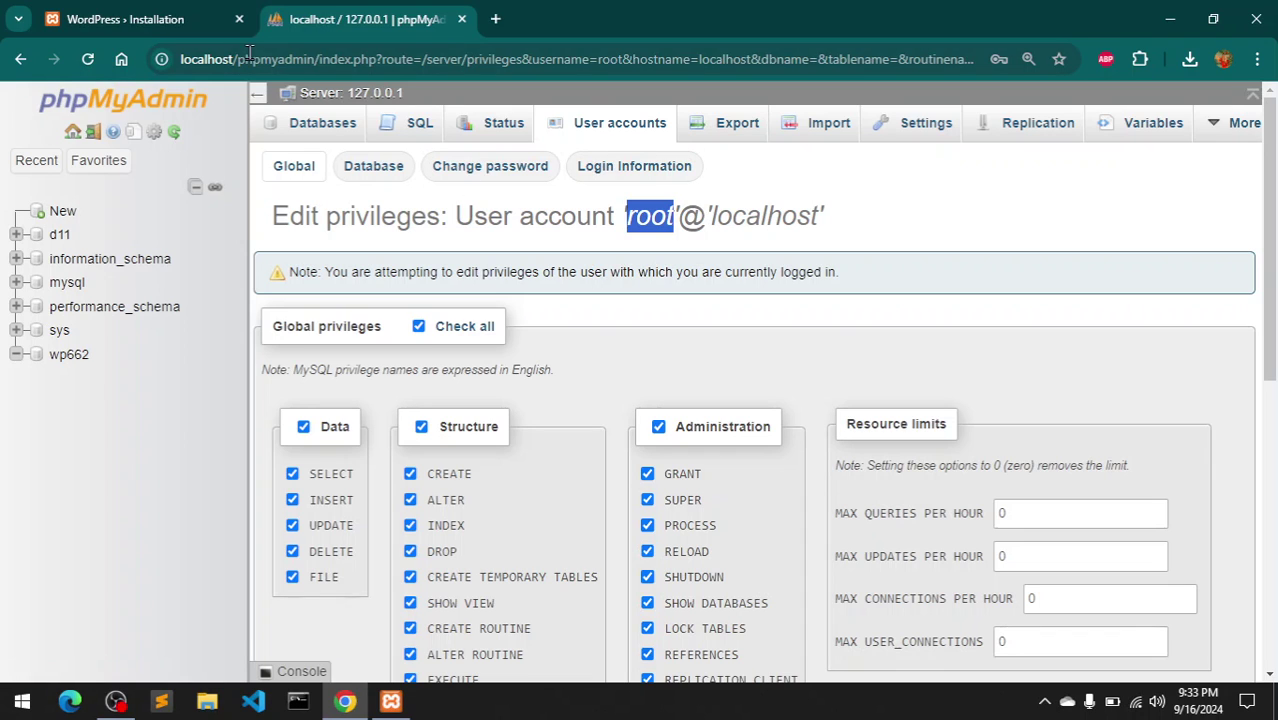
left_click(185, 12)
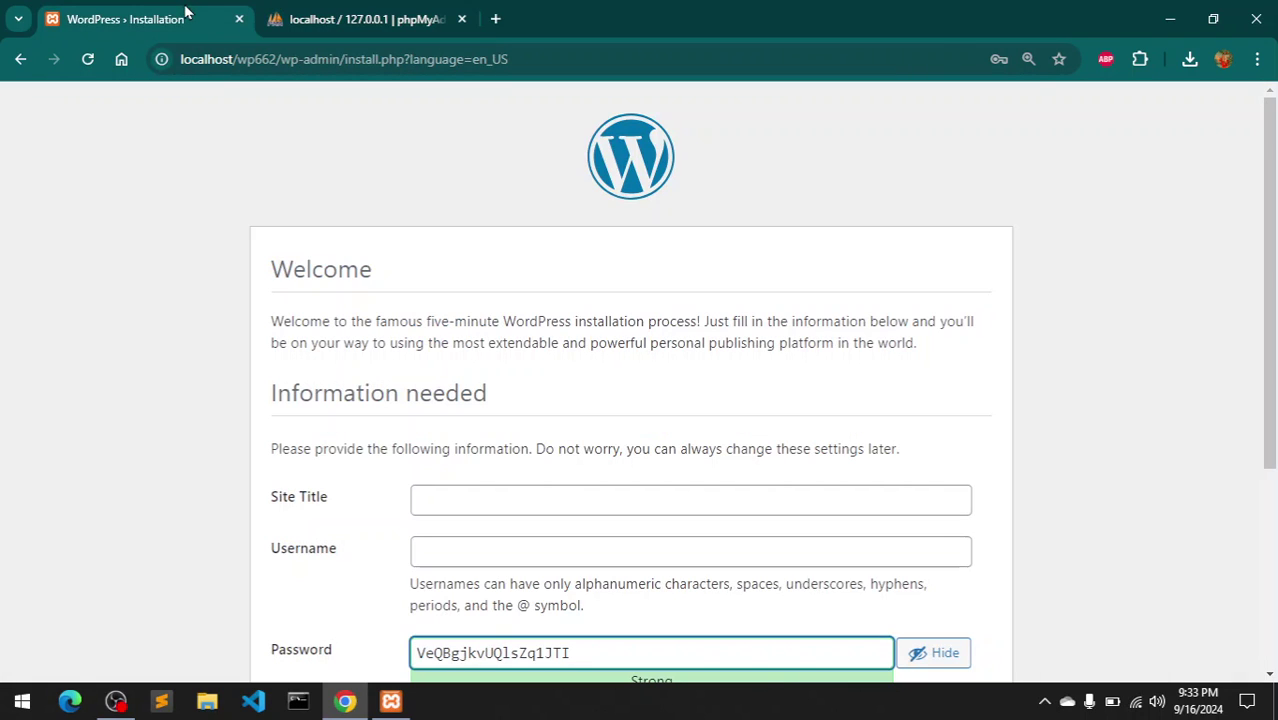
- Enter site title TubeMint and admin username wp662
left_click(468, 516)
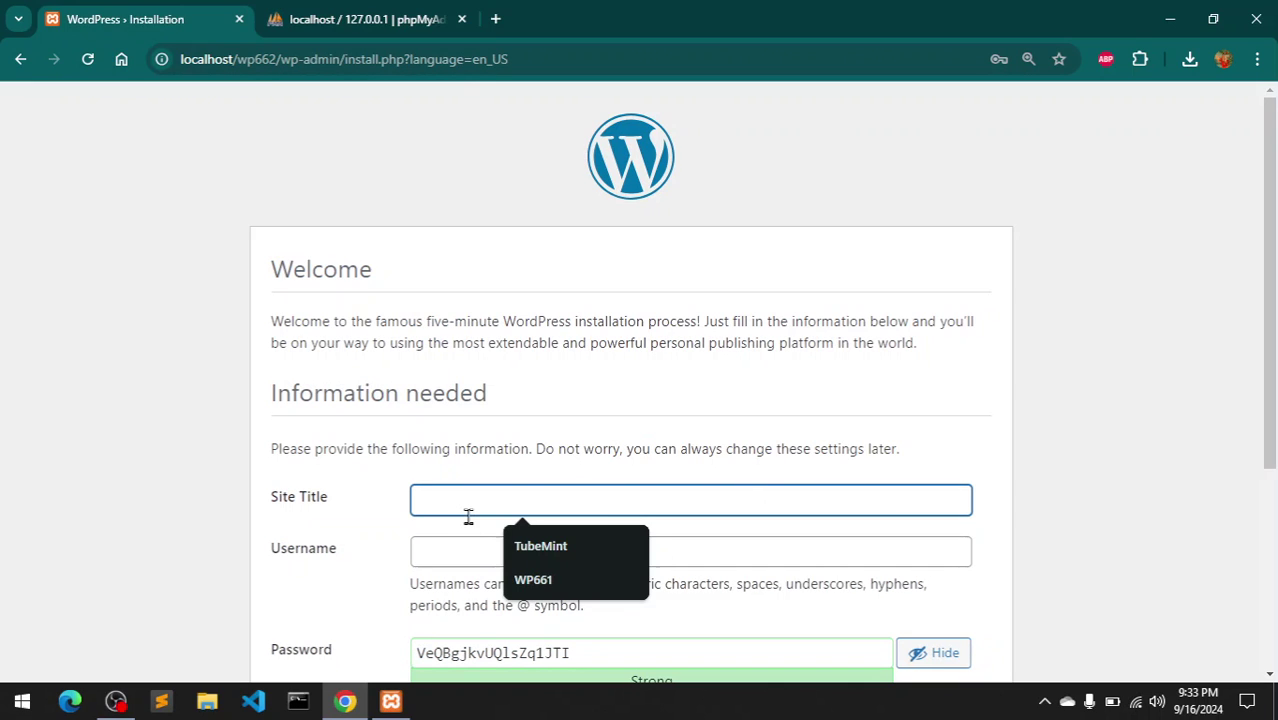
left_click(594, 545)
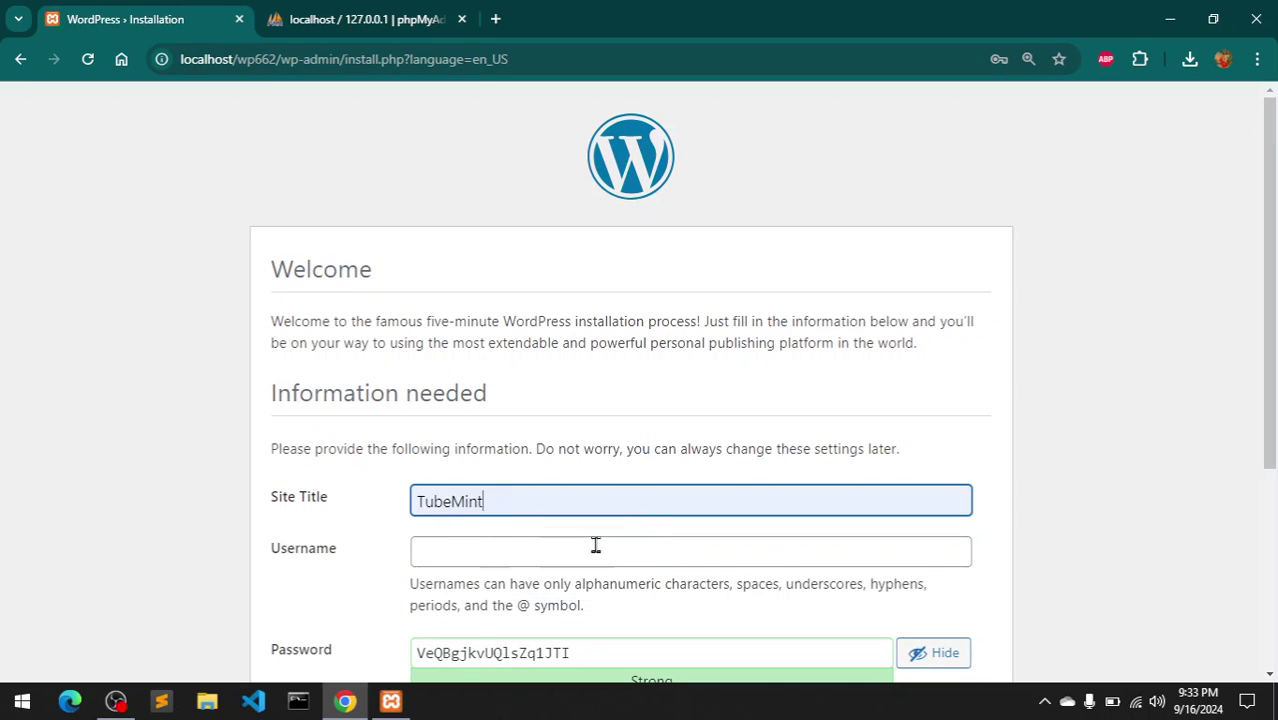
left_click(485, 555)
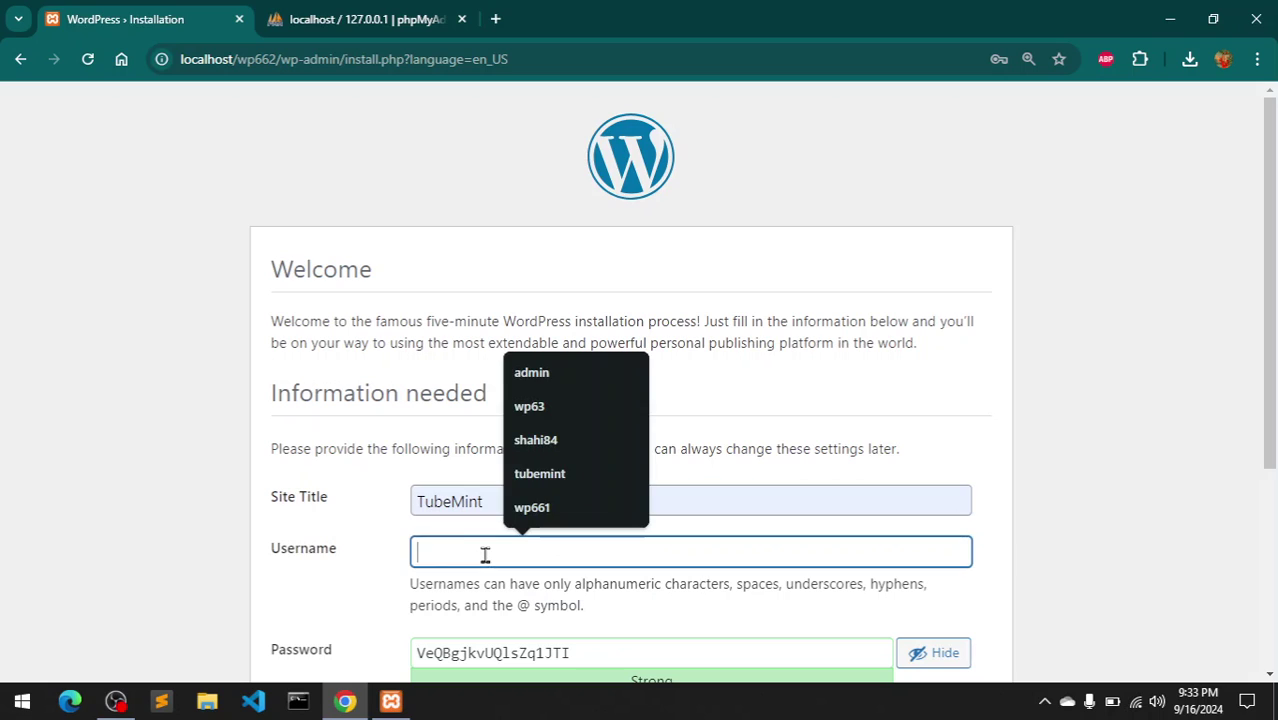
left_click(562, 411)
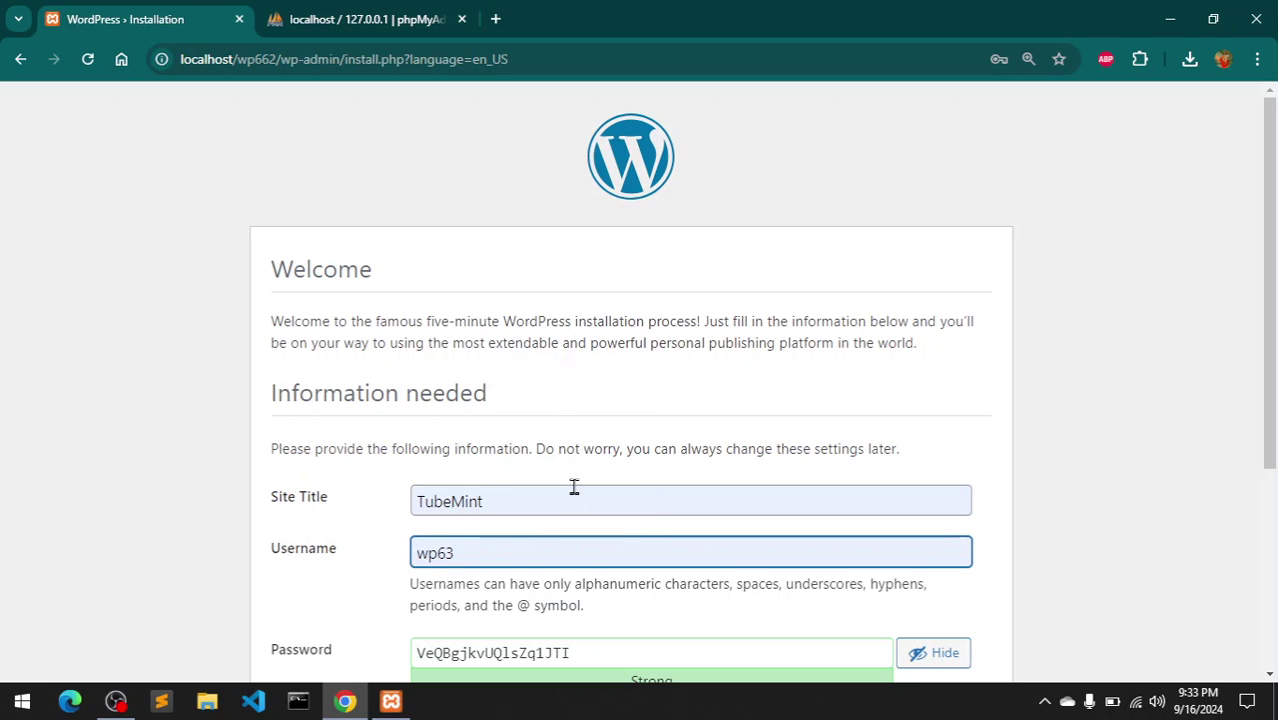
key("BackSpace")
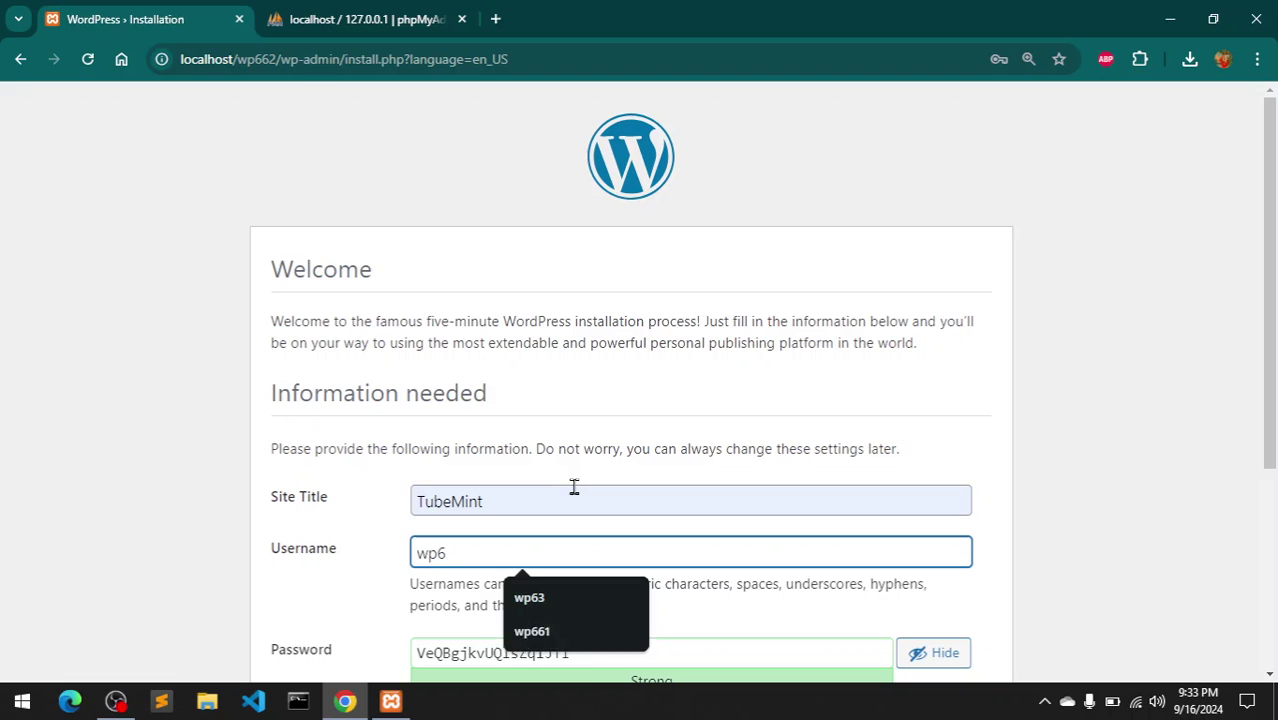
type("62")
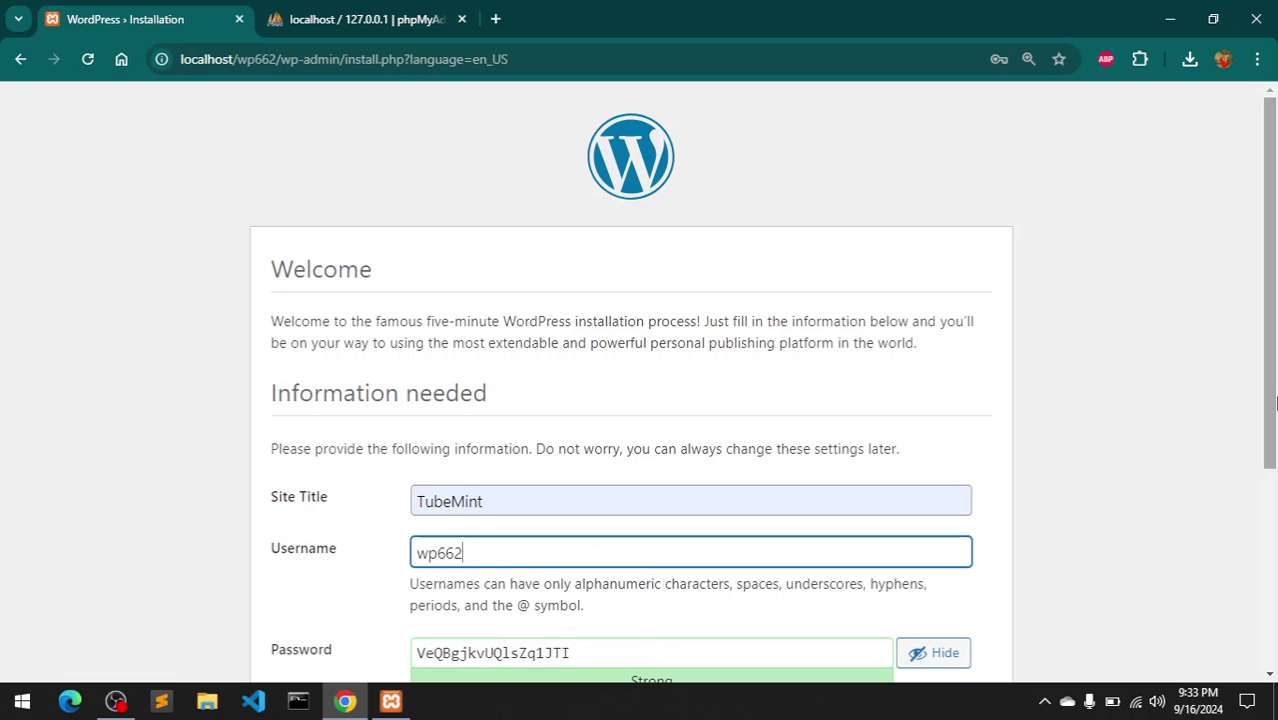
left_click_drag(1269, 300, 1269, 432)
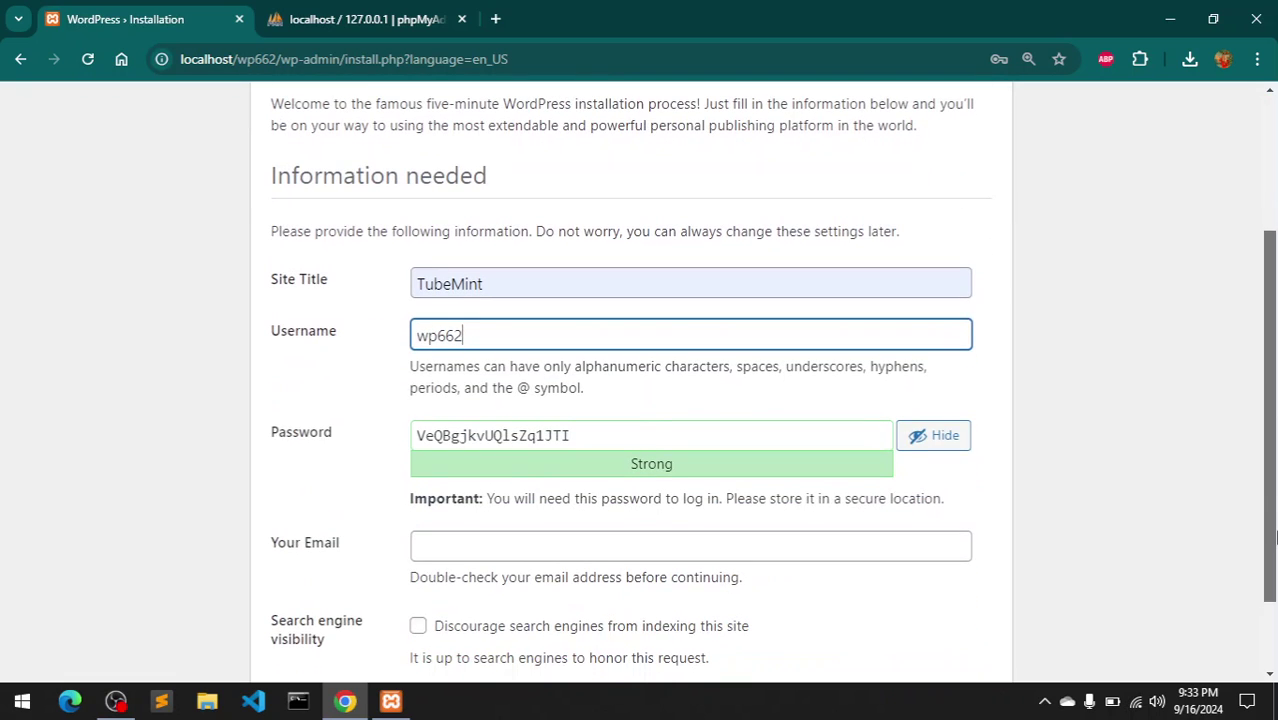
- Set a weak password, fill the admin email, confirm the weak password, and install WordPress
left_click(626, 442)
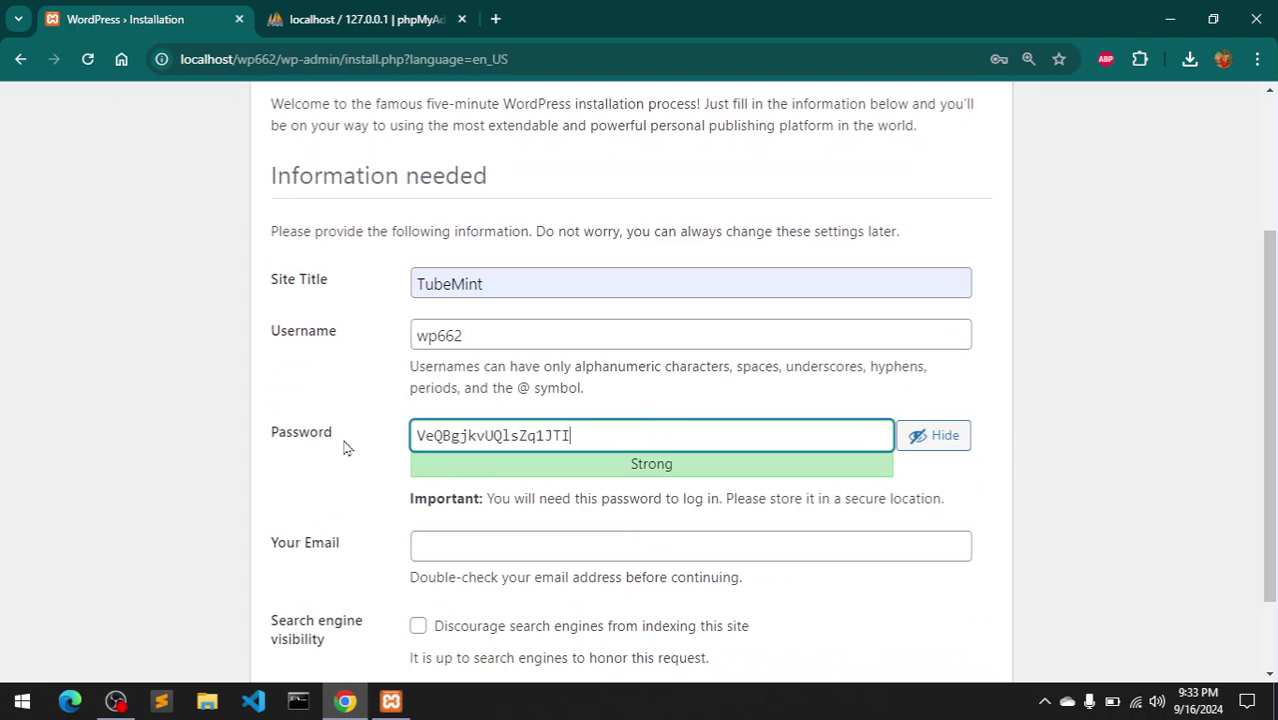
key("BackSpace")
key("BackSpace")
key("BackSpace")
key("BackSpace")
key("BackSpace")
key("BackSpace")
key("BackSpace")
key("BackSpace")
key("BackSpace")
key("BackSpace")
key("BackSpace")
key("BackSpace")
key("BackSpace")
key("BackSpace")
key("BackSpace")
key("BackSpace")
key("BackSpace")
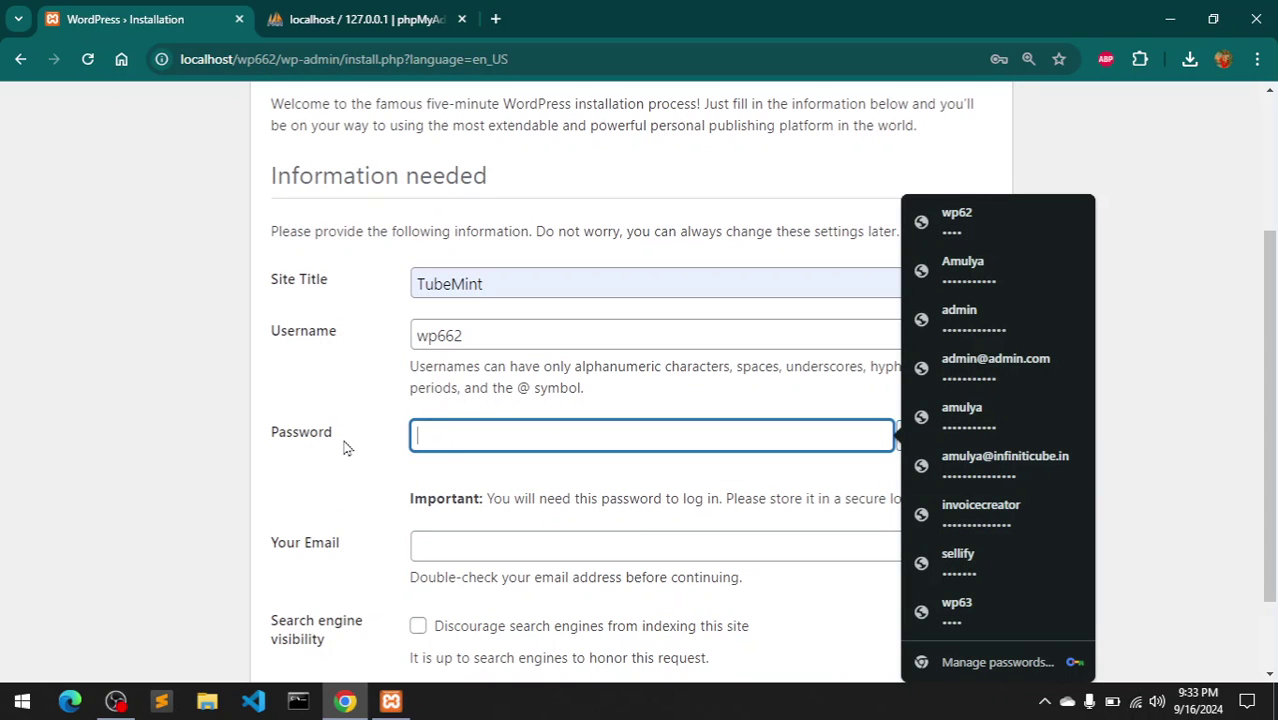
type("wp662")
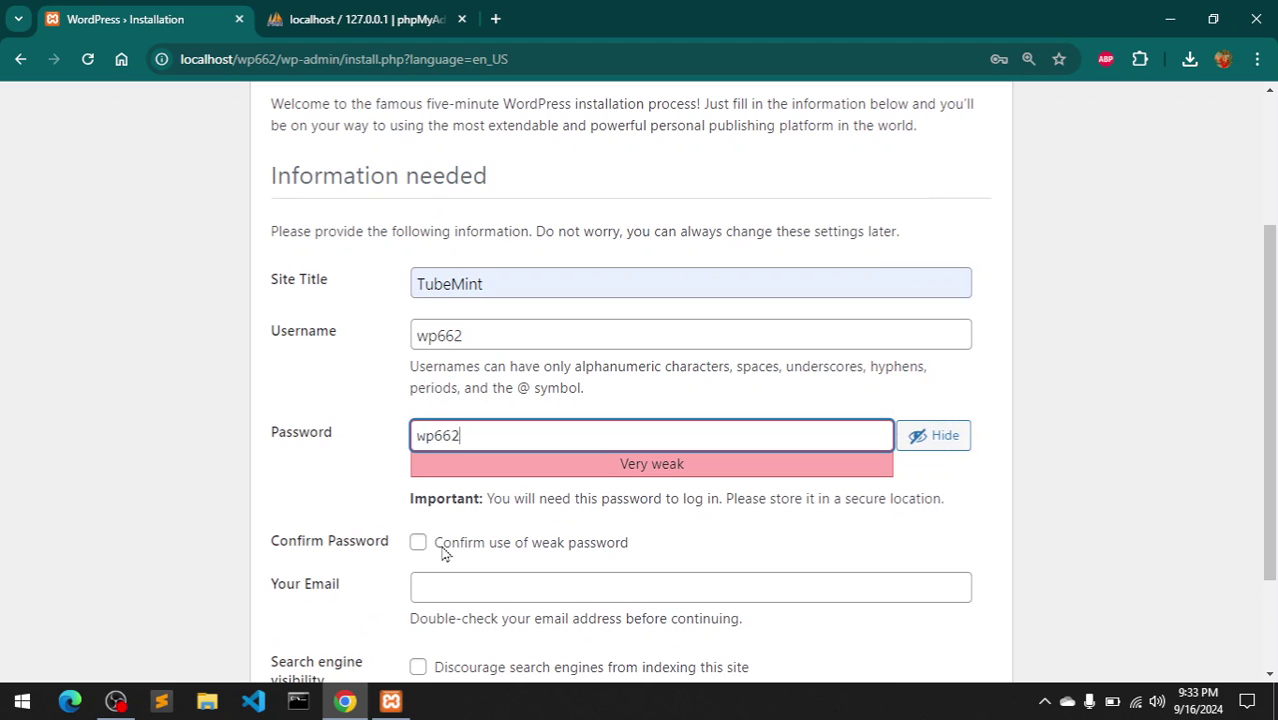
left_click(444, 589)
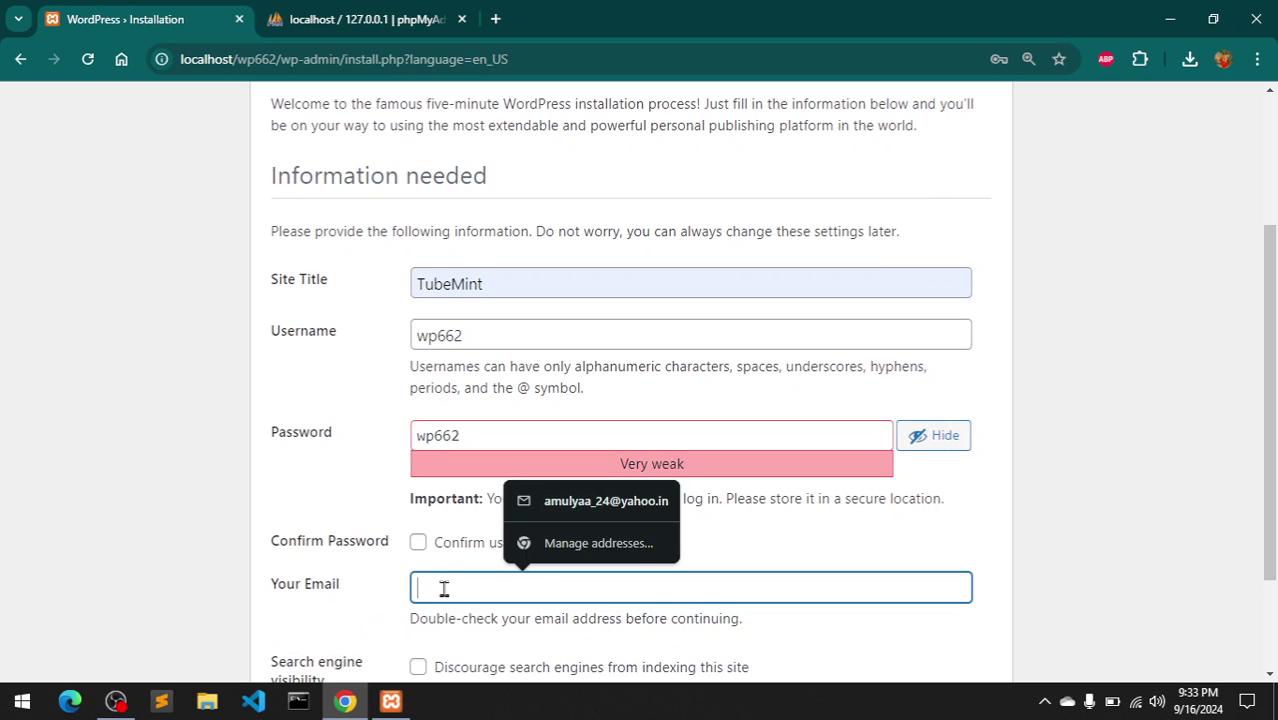
left_click(556, 513)
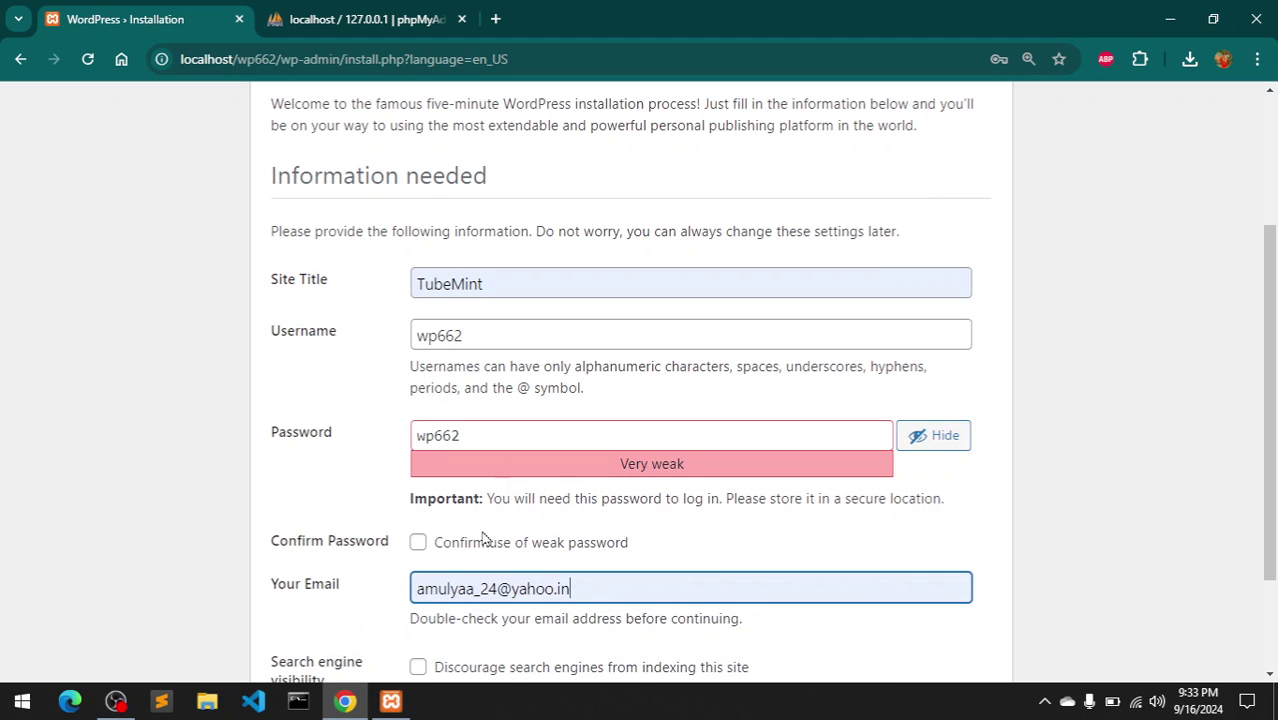
left_click(418, 543)
scroll(1262, 600, "down", 2)
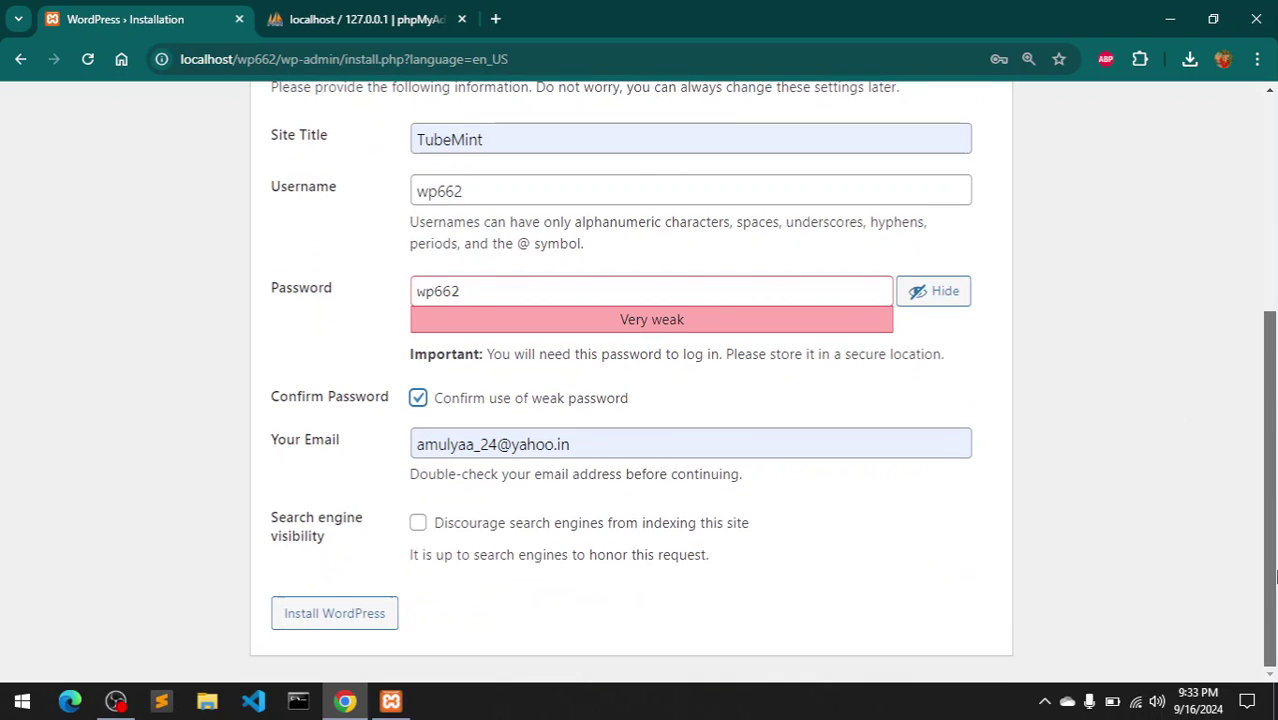
left_click(362, 622)
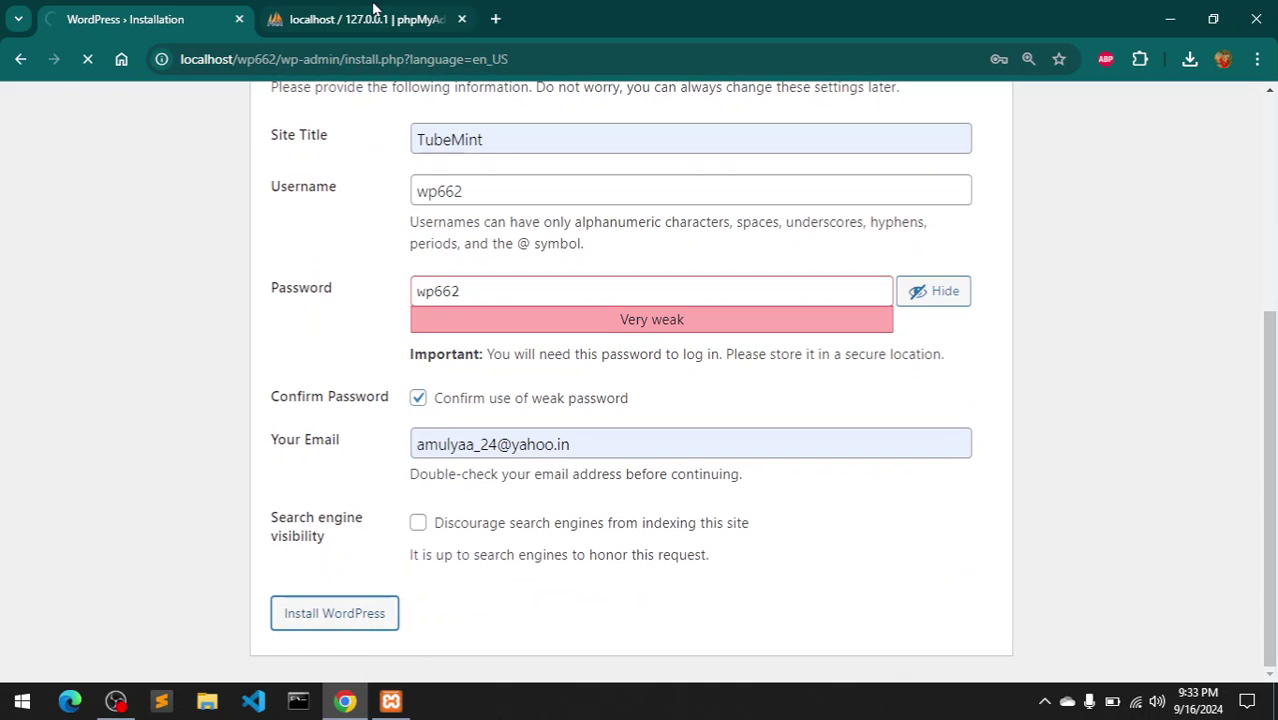
left_click(373, 10)
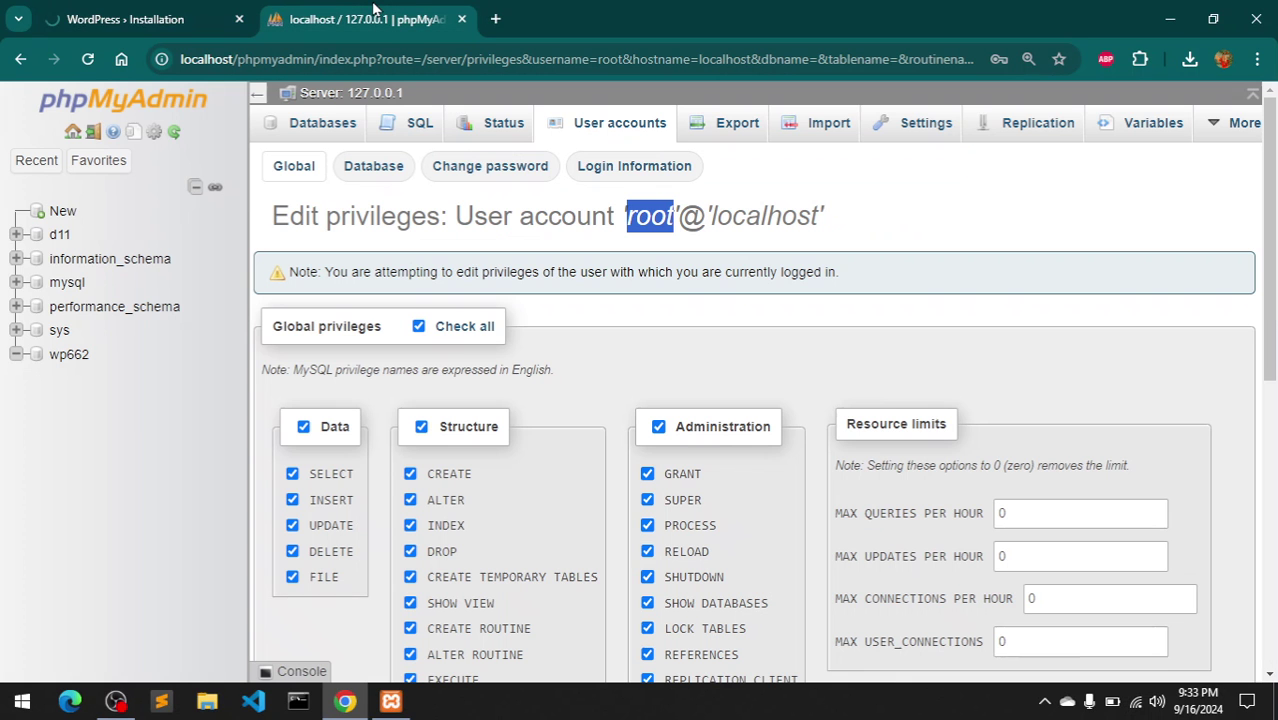
- Open wp662 in phpMyAdmin, confirm its 12 tables, then go back to WordPress
left_click(69, 356)
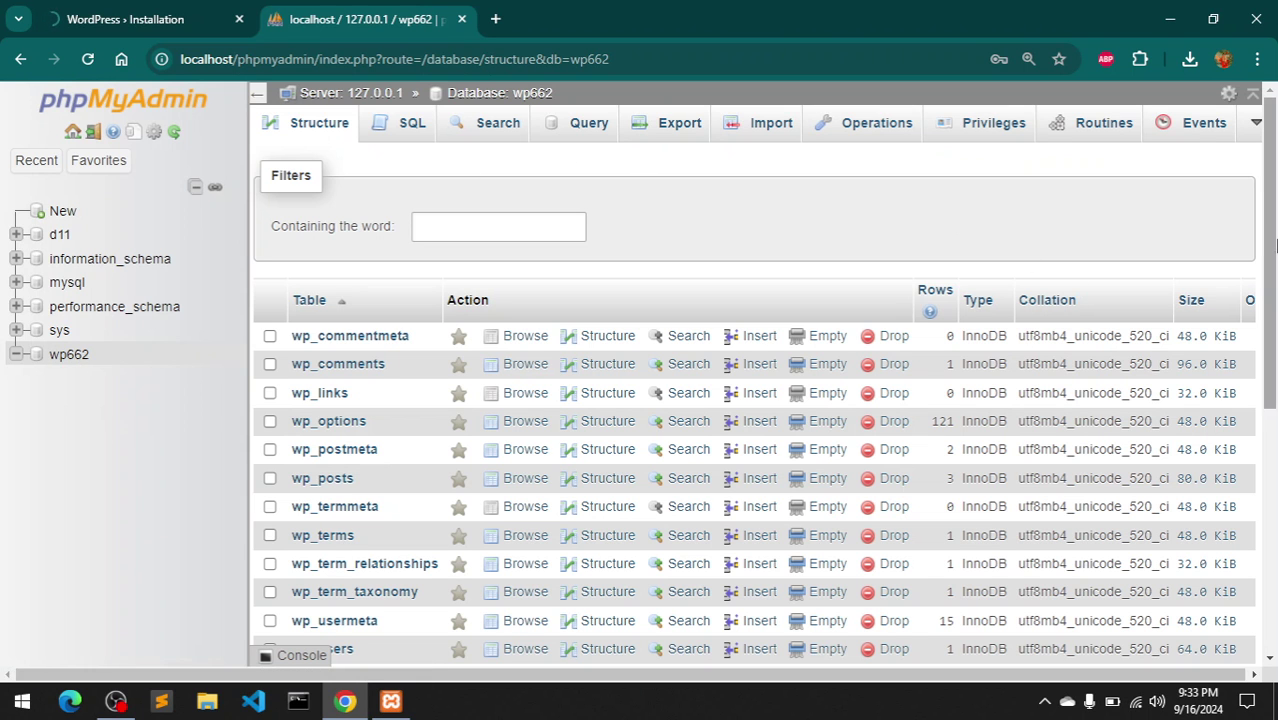
left_click_drag(1271, 270, 1274, 310)
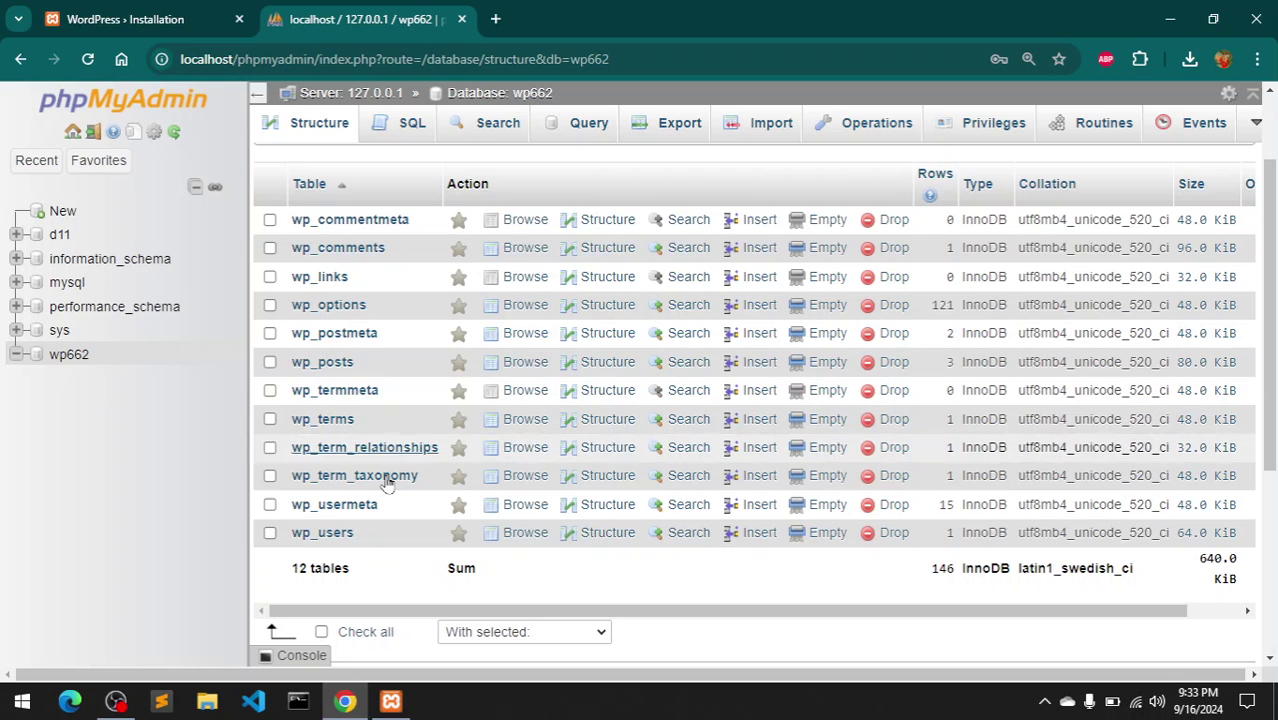
left_click_drag(283, 582, 395, 582)
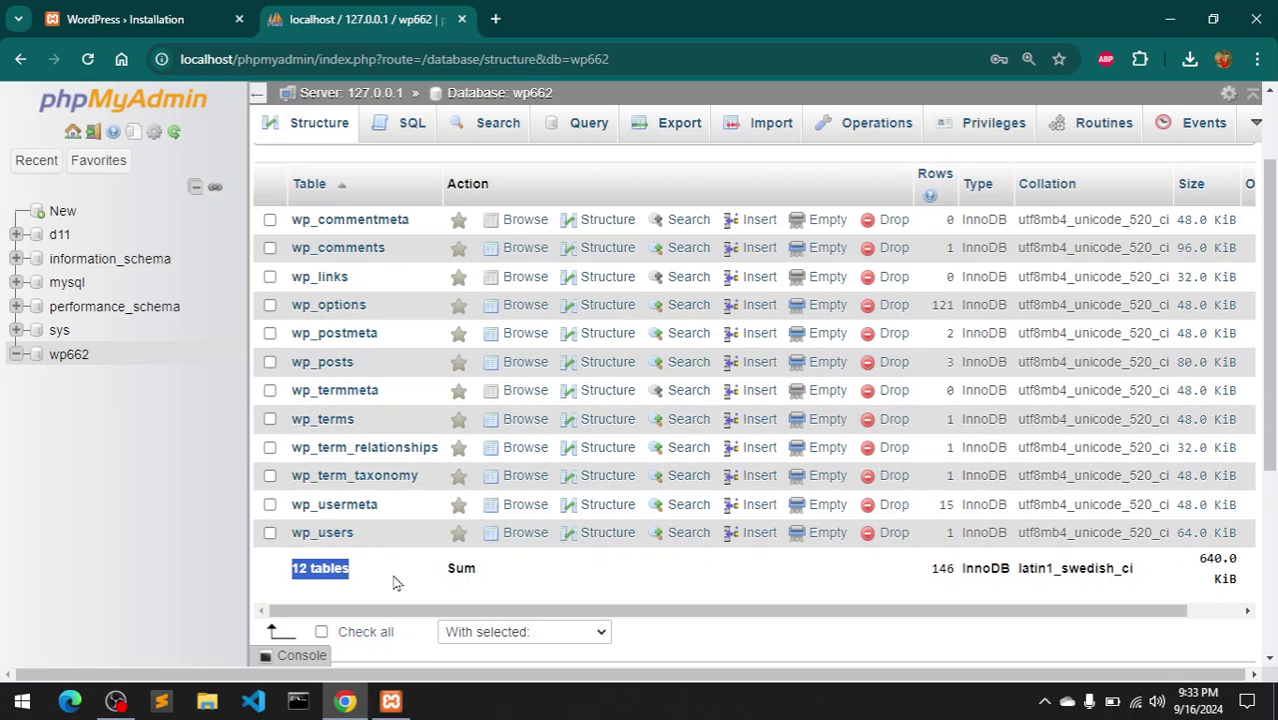
left_click(395, 582)
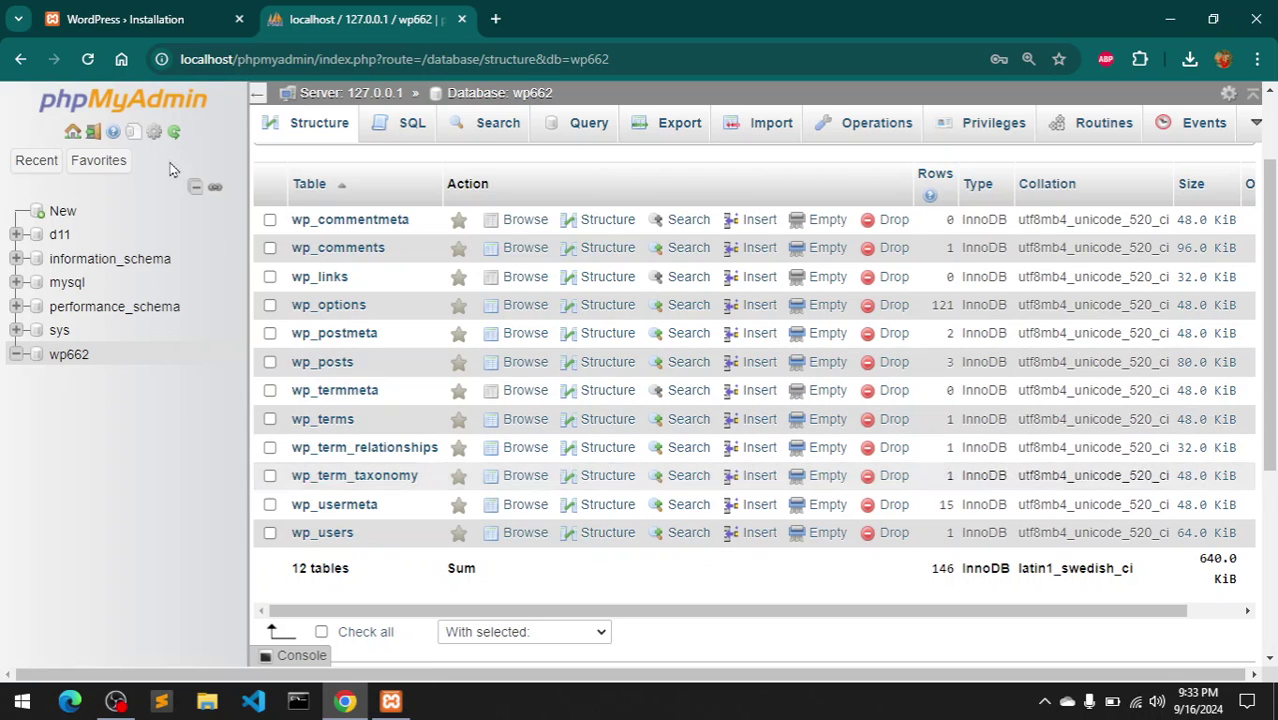
left_click(108, 9)
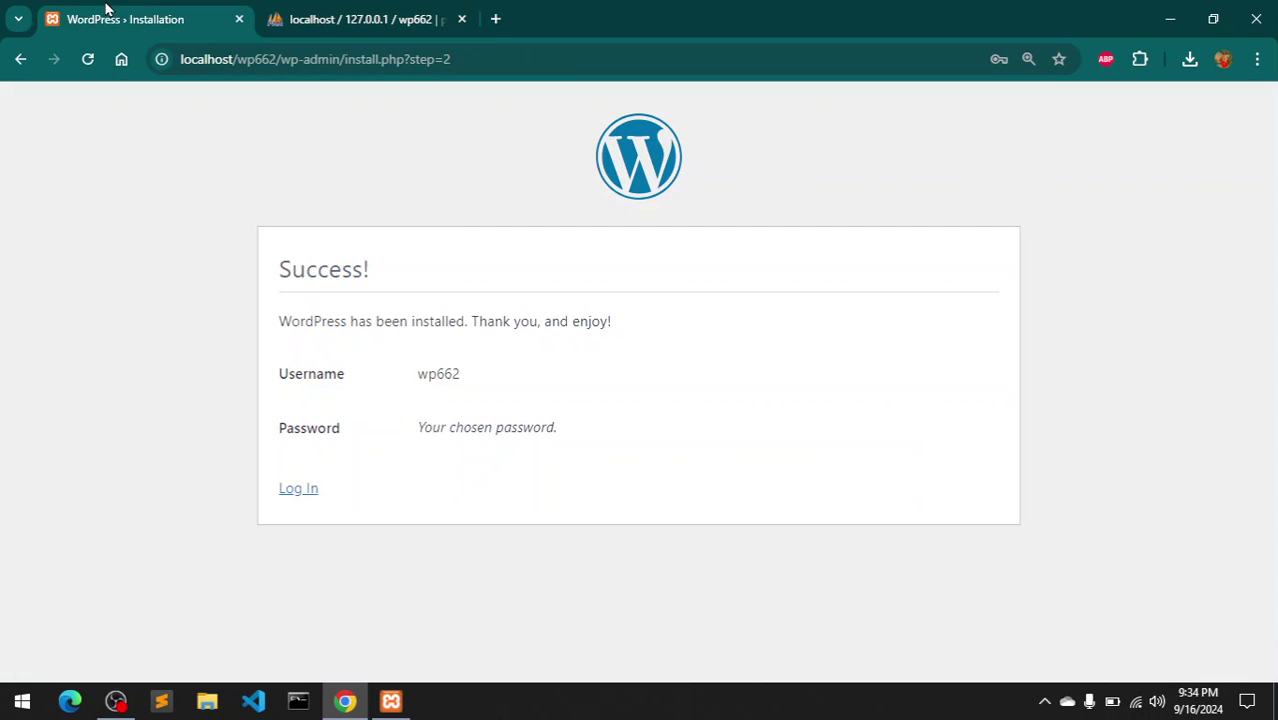
- Log in to the TubeMint admin as wp662 with its password, then view phpMyAdmin
left_click(290, 497)
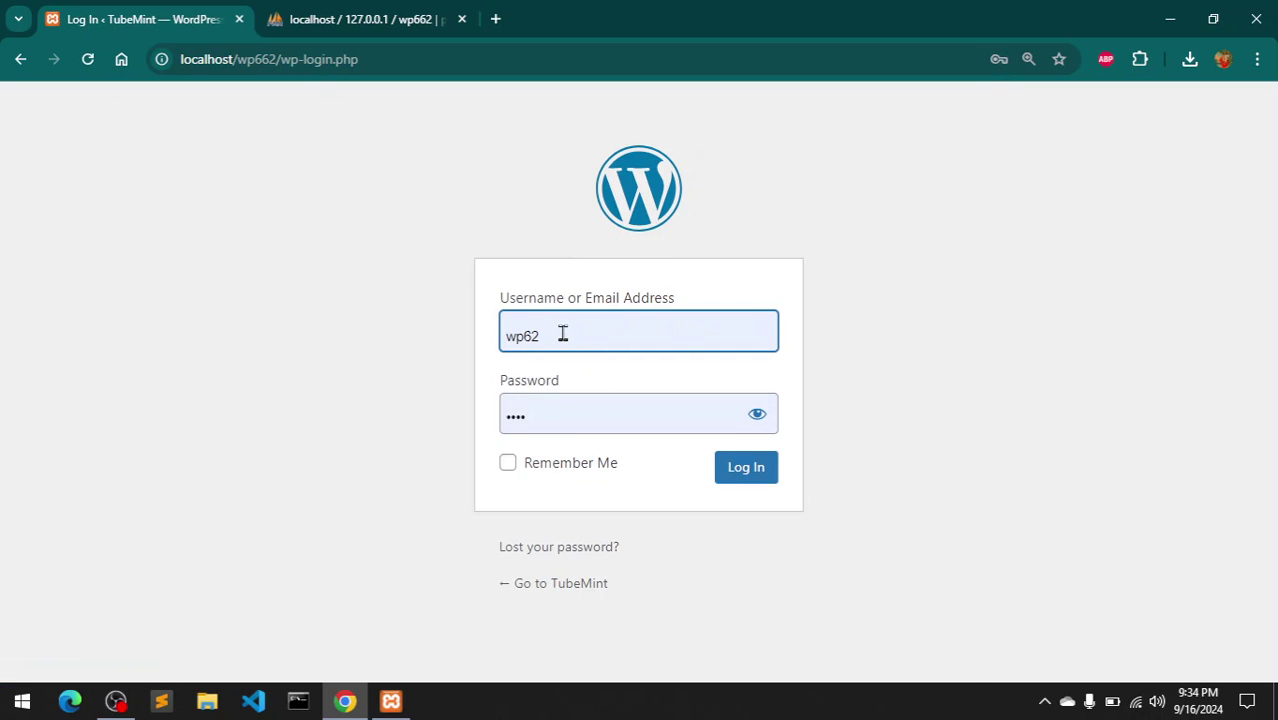
left_click(562, 334)
key("BackSpace")
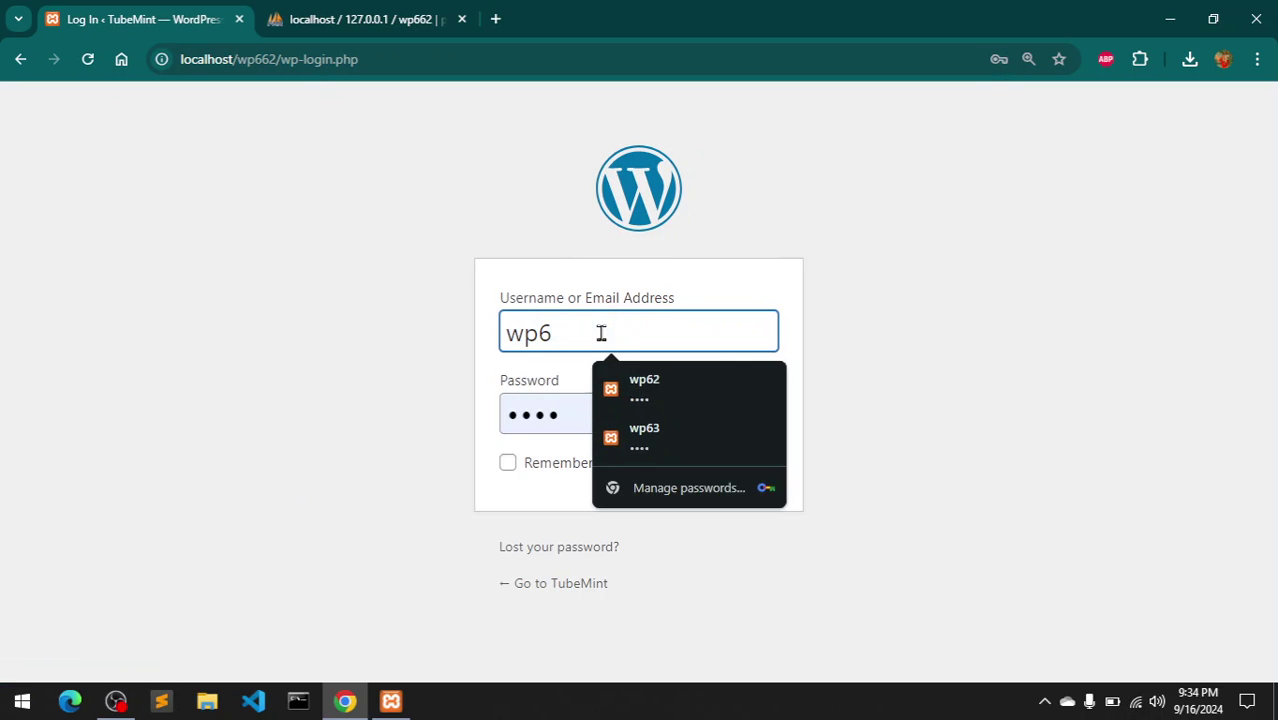
type("62")
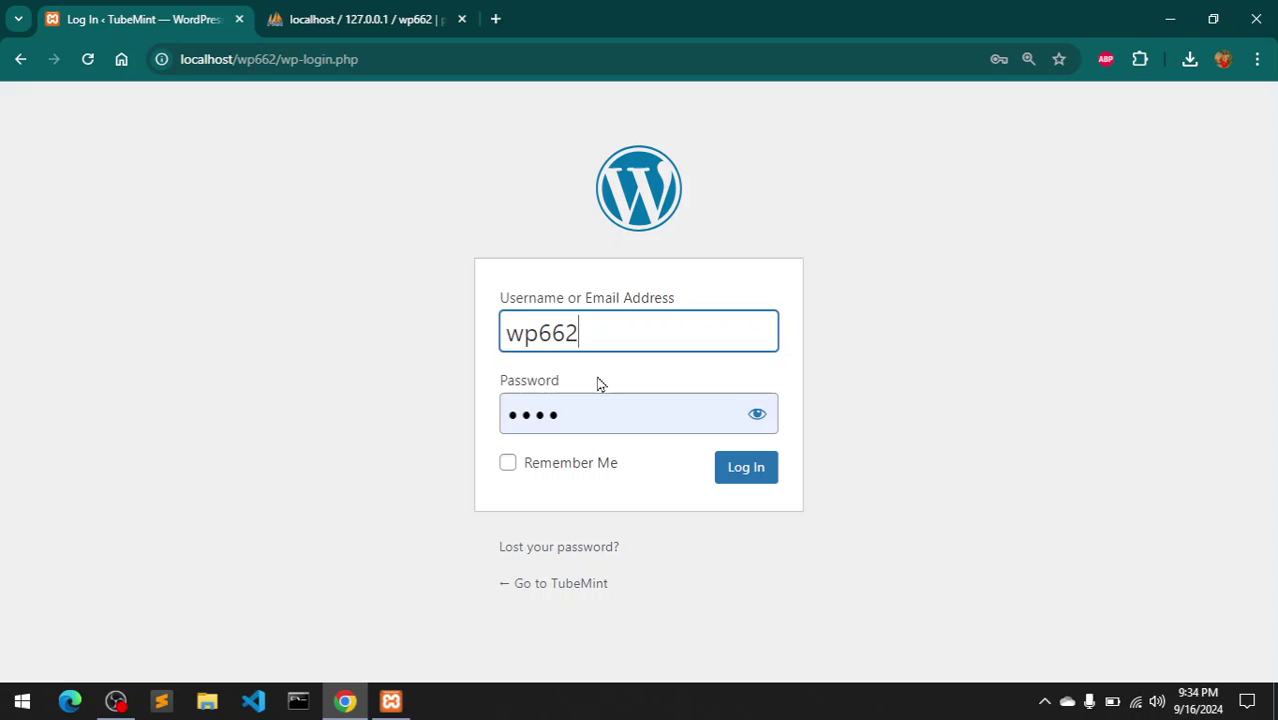
left_click_drag(585, 411, 480, 420)
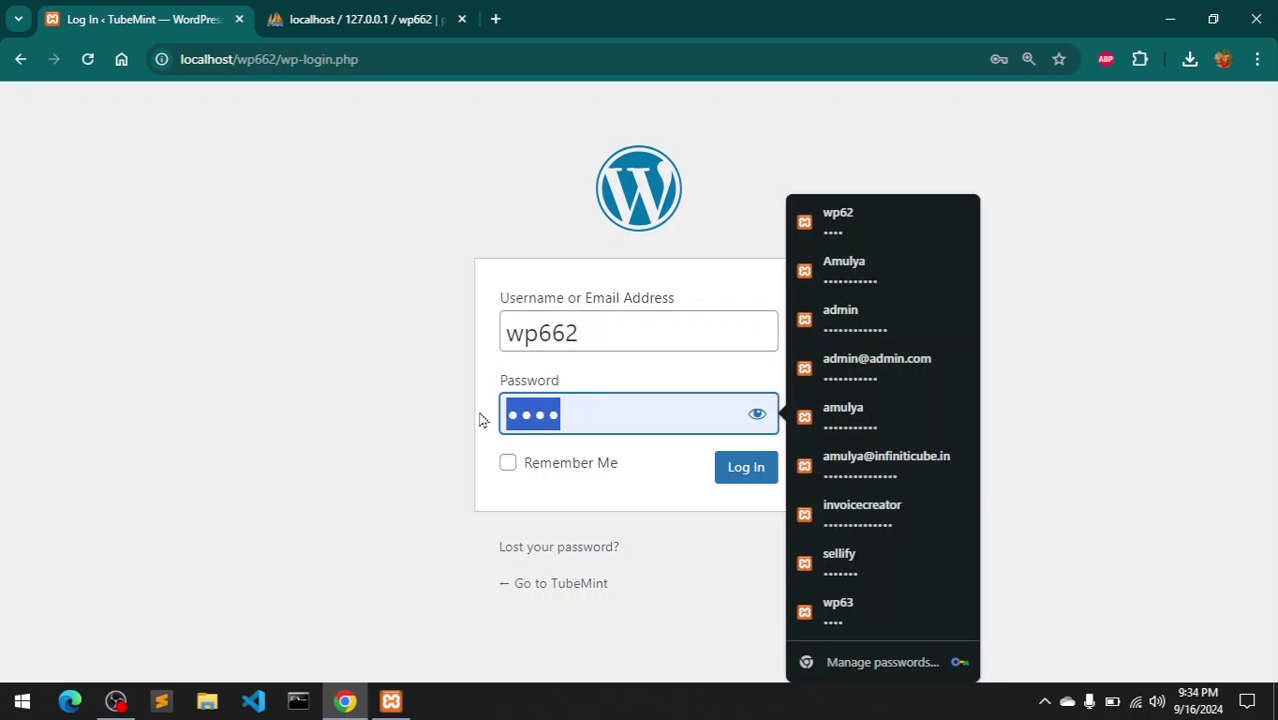
type("wp662")
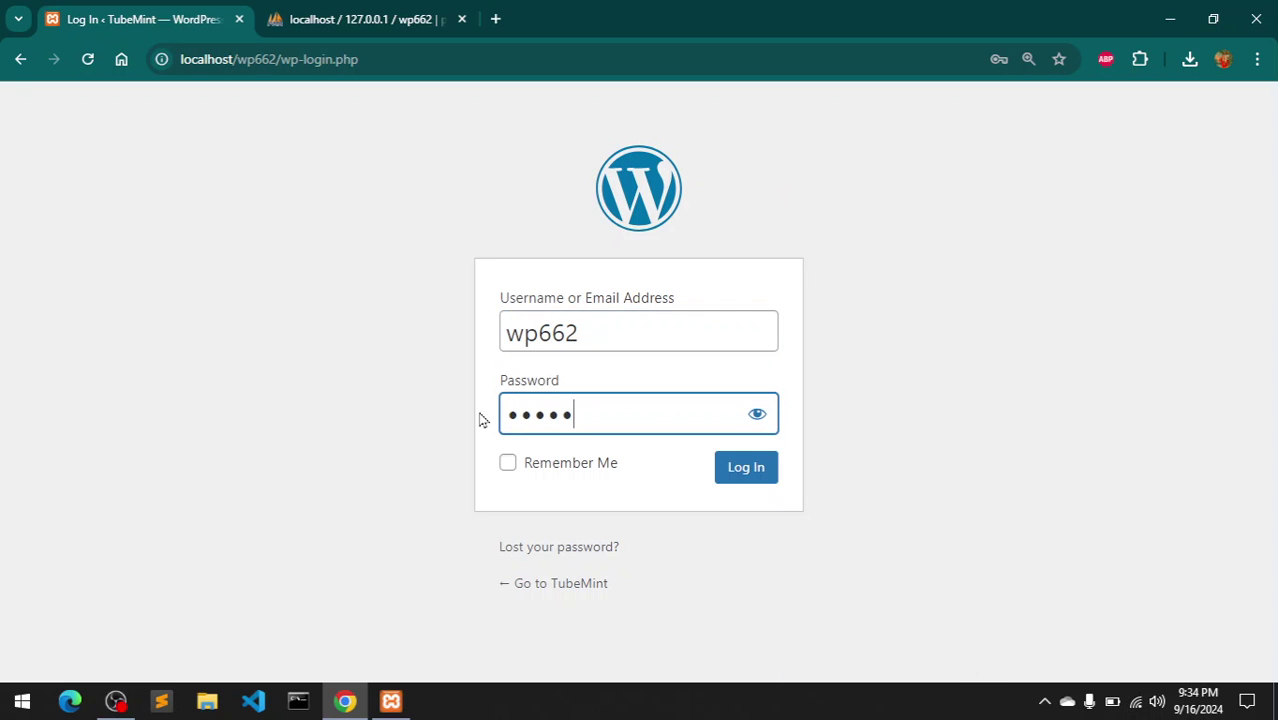
left_click(736, 477)
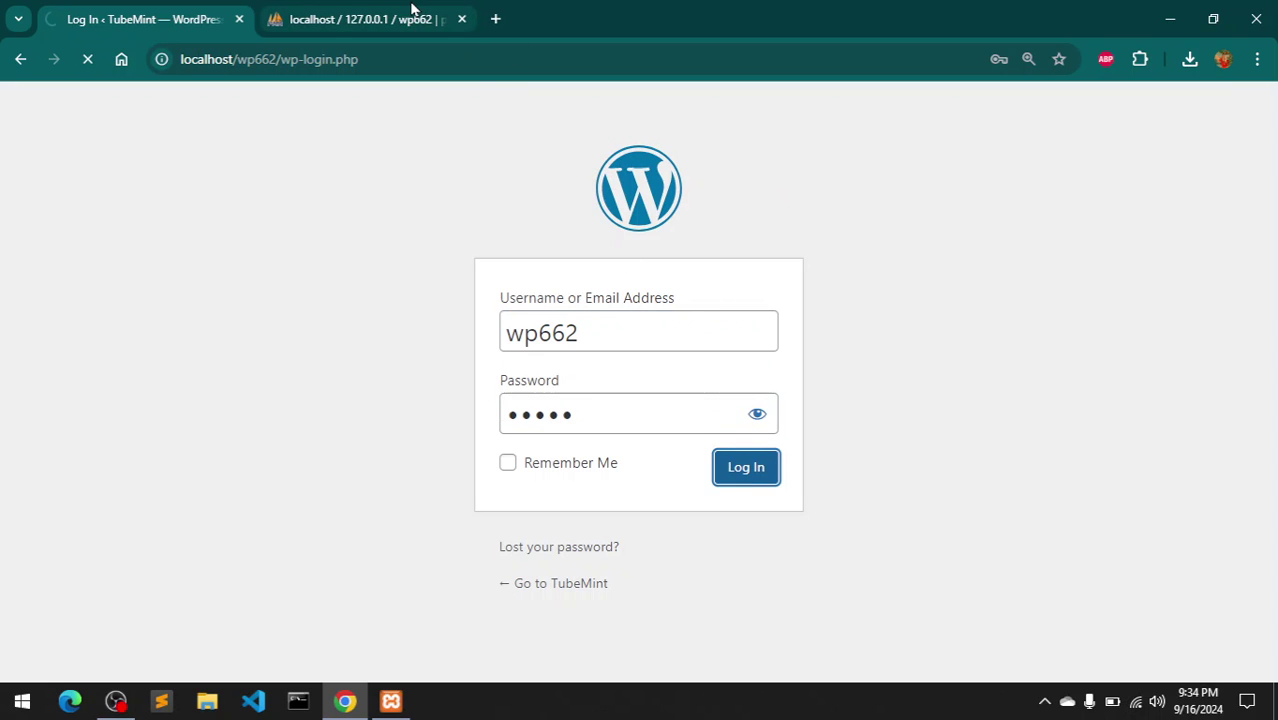
mouse_move(411, 8)
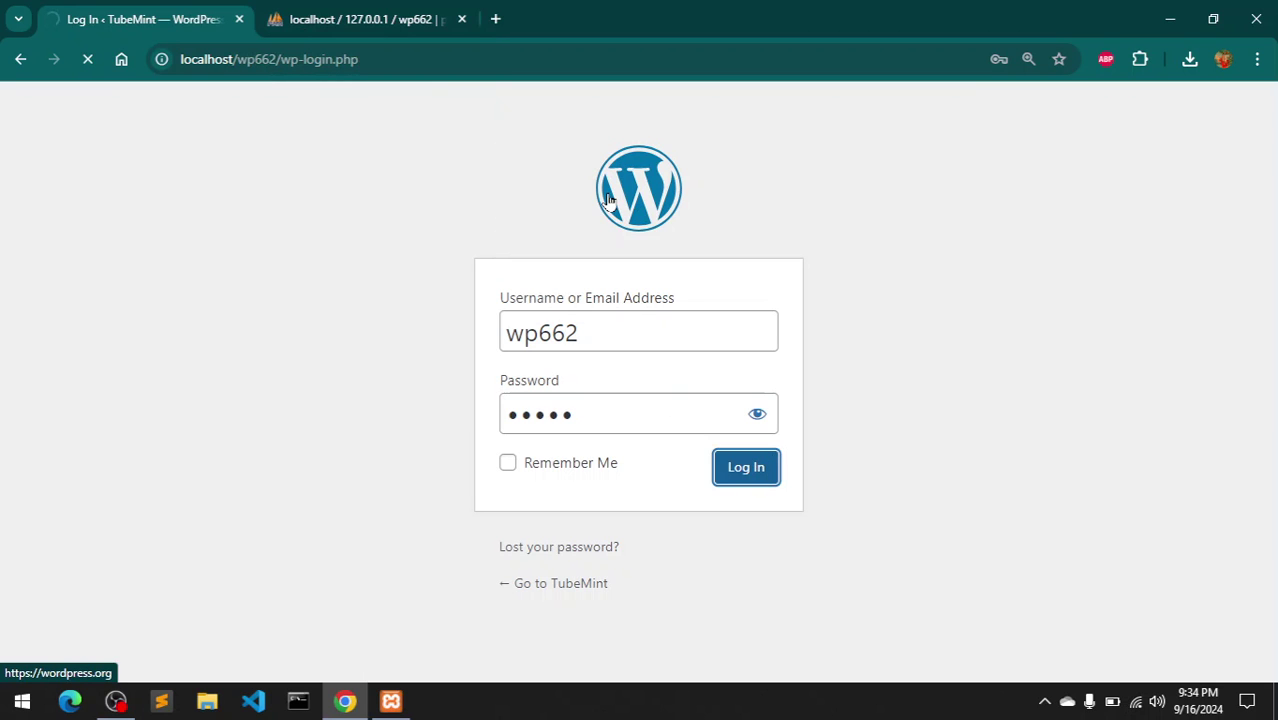
left_click(383, 8)
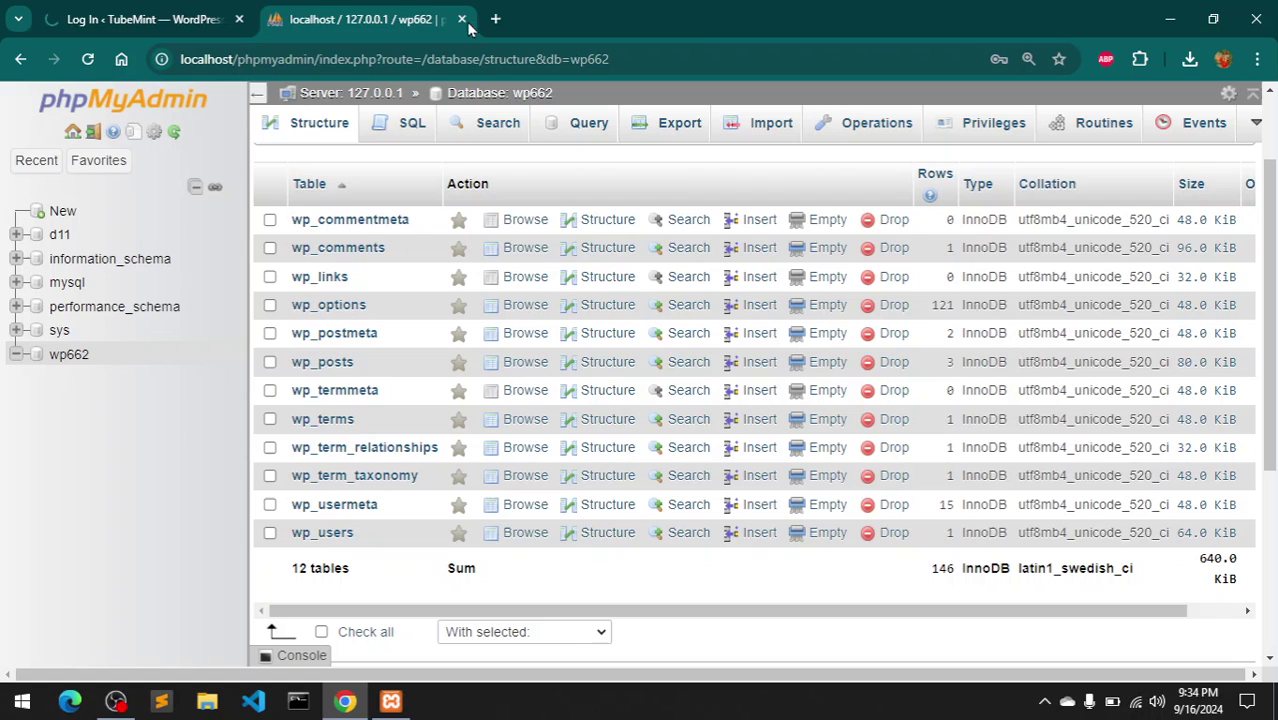
- Review the installed themes and plugins in the admin, ending on the Themes list
left_click(170, 8)
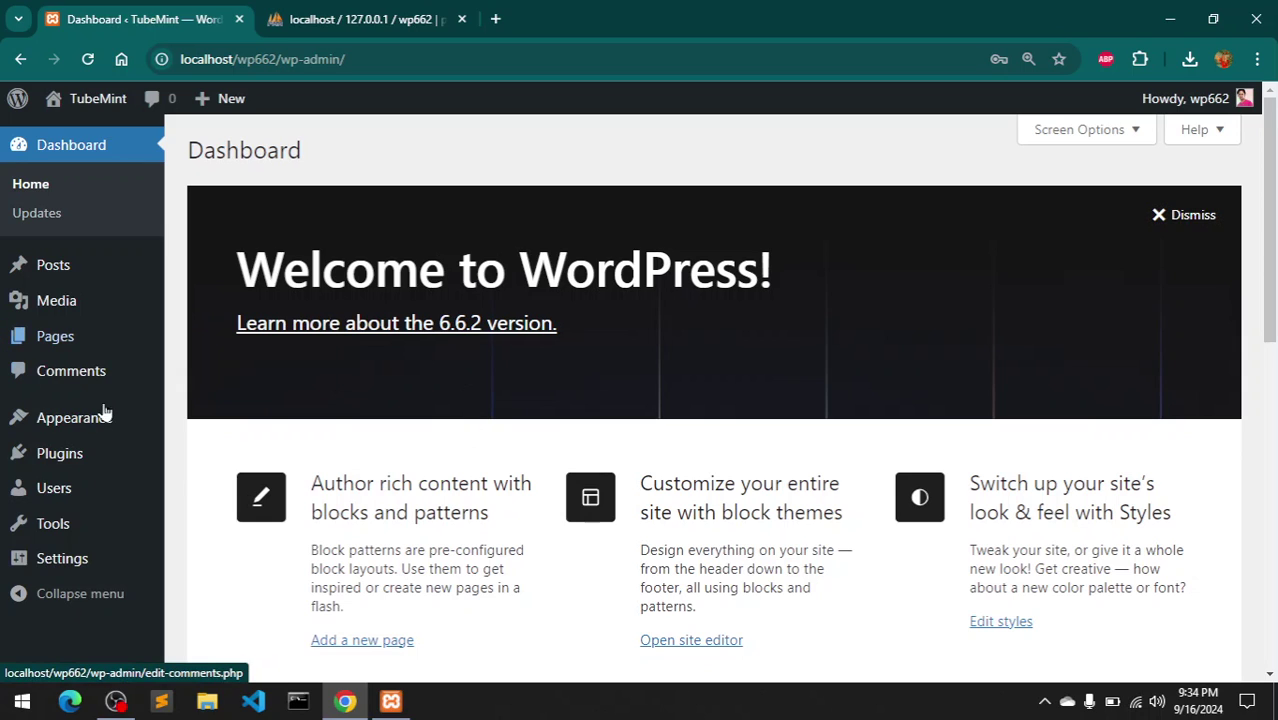
left_click(79, 427)
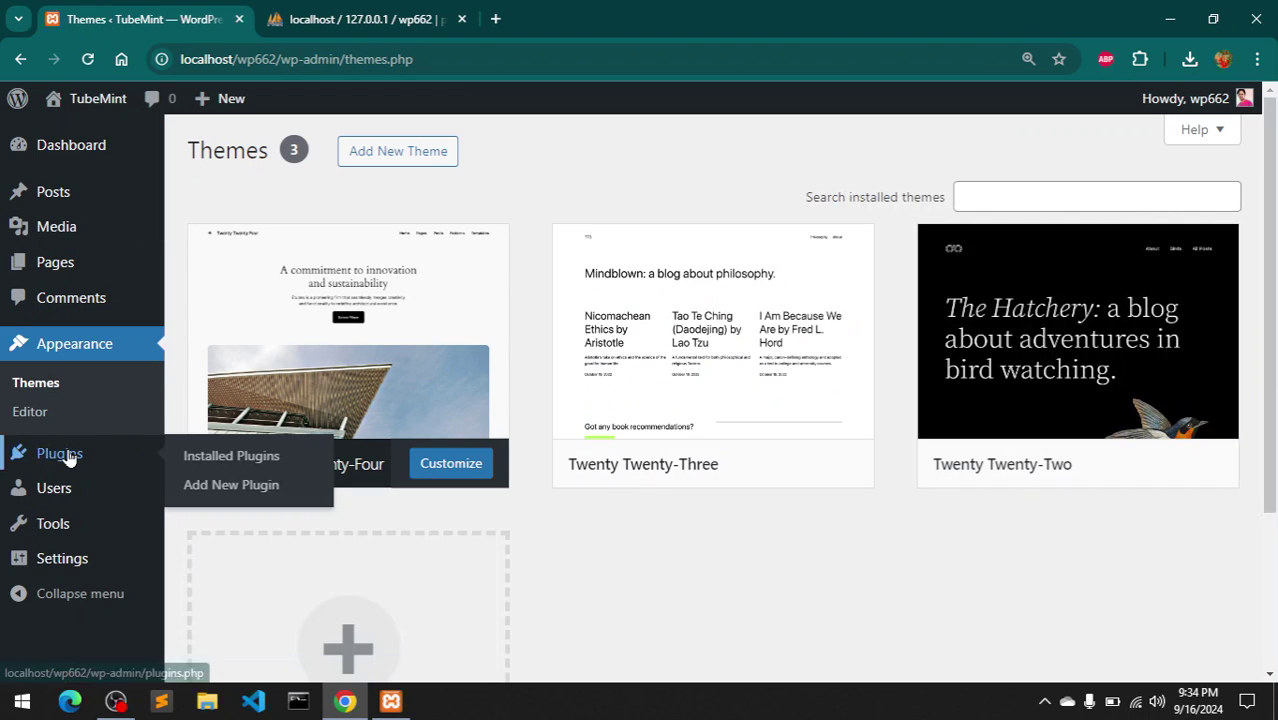
left_click(68, 456)
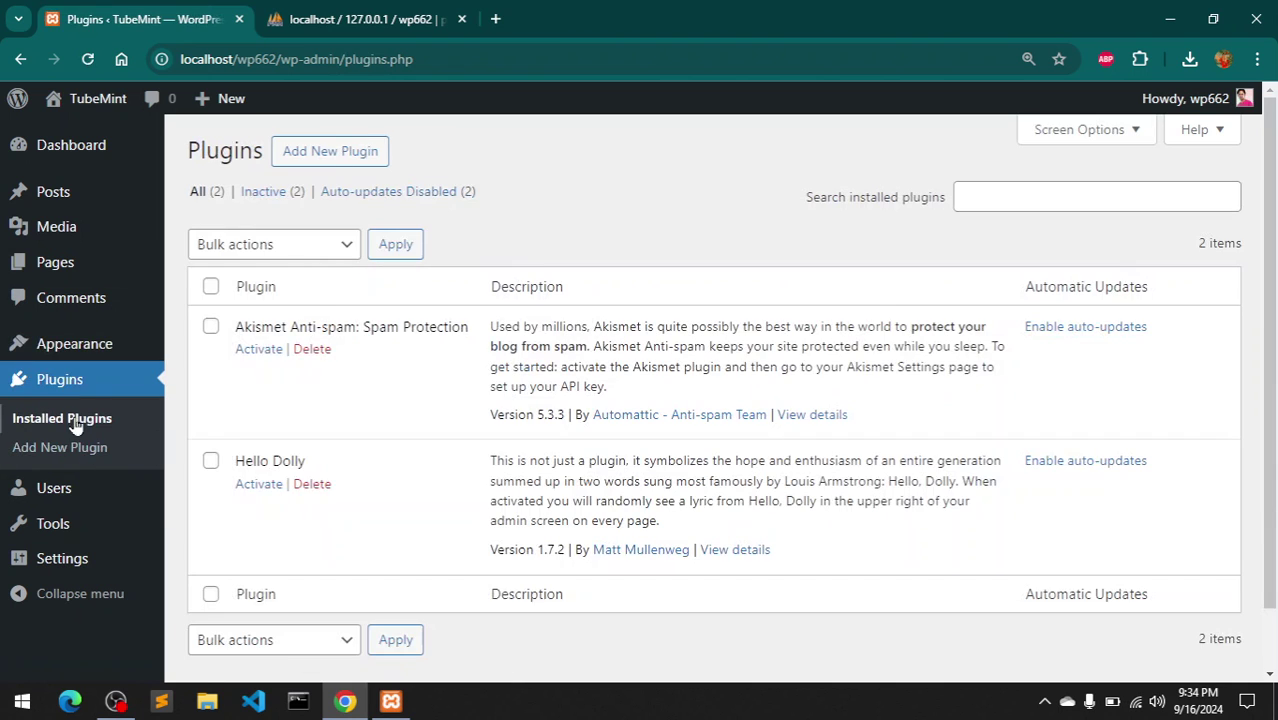
mouse_move(84, 357)
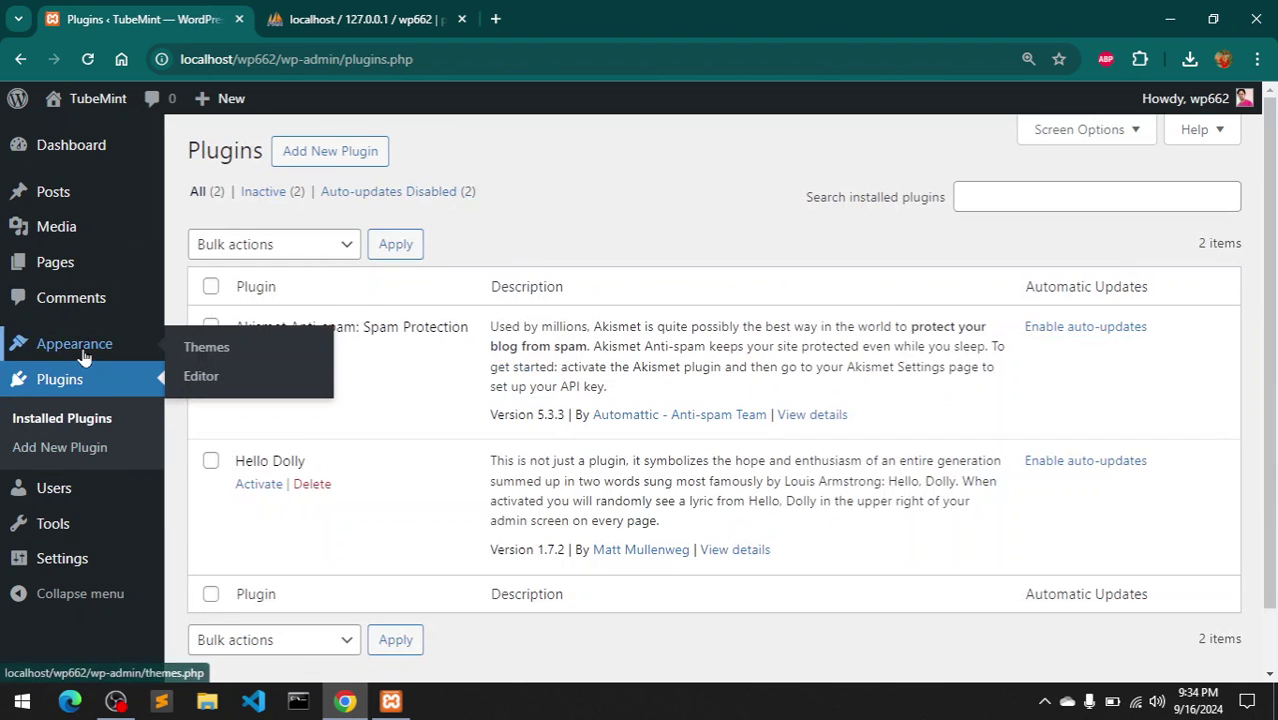
left_click(224, 350)
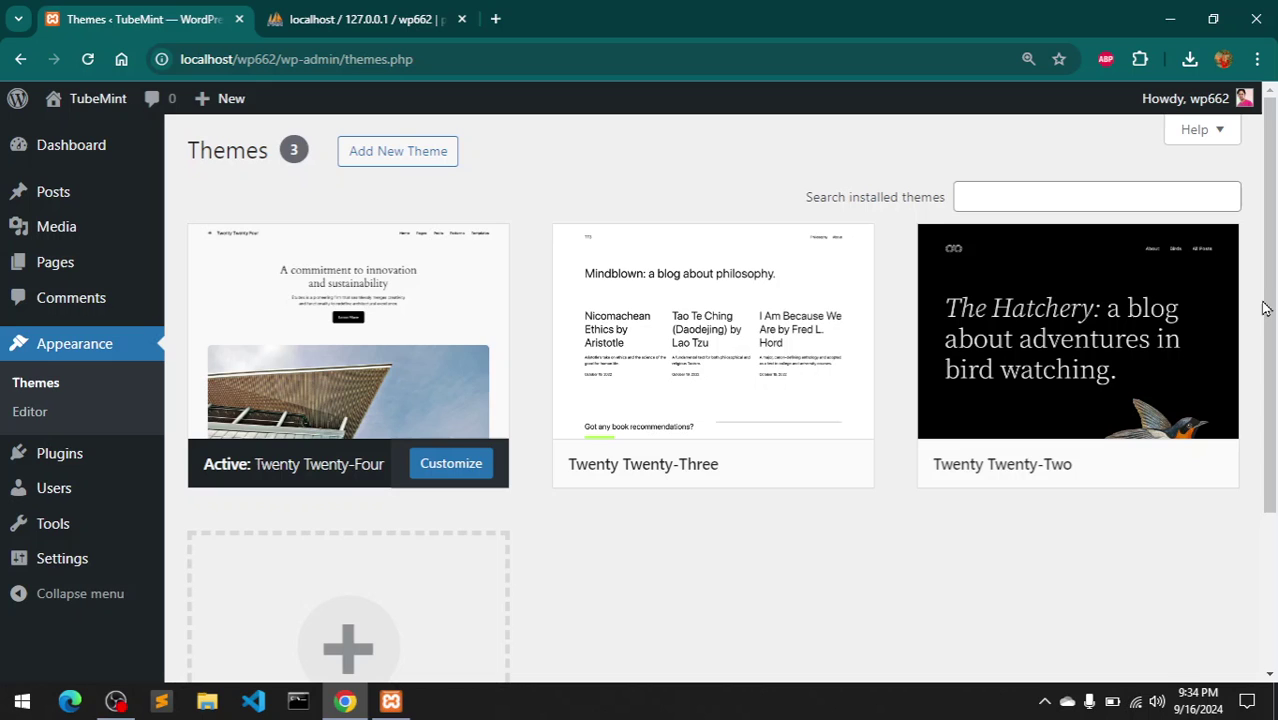
scroll(1272, 310, "down", 3)
scroll(1272, 310, "up", 3)
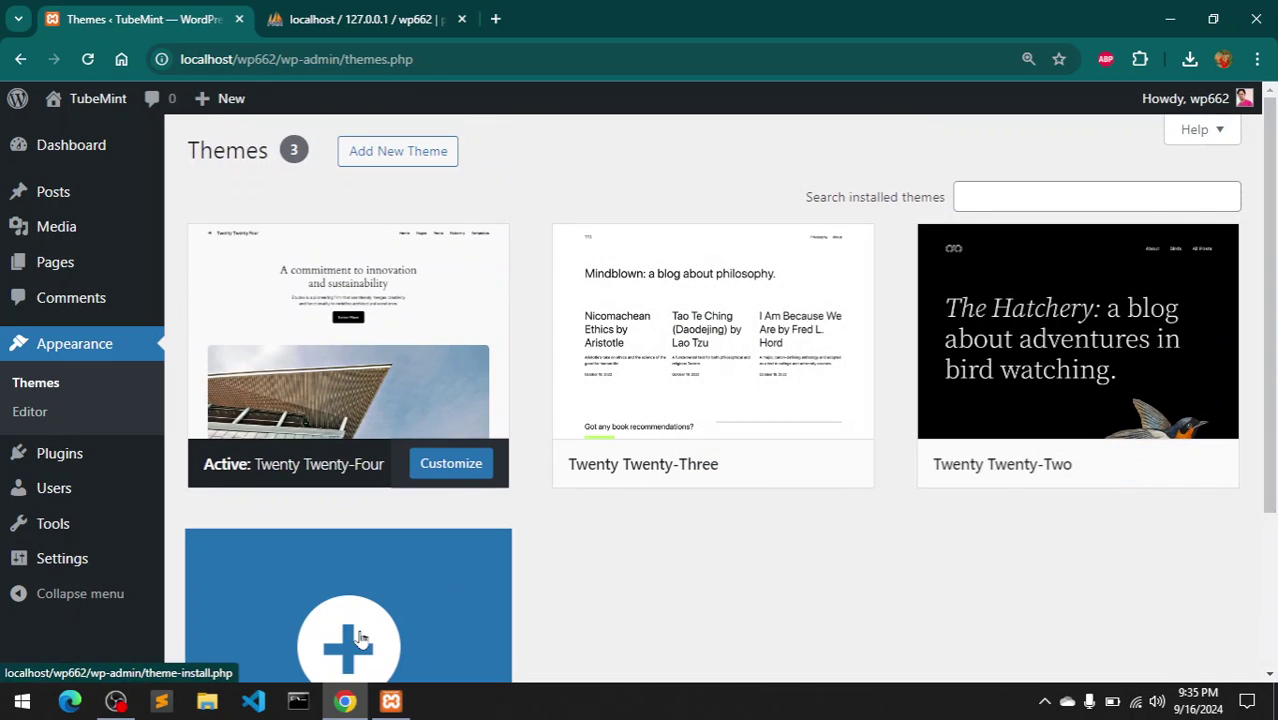
- Open Add New Theme and view the live TubeMint homepage in a new tab
left_click(361, 639)
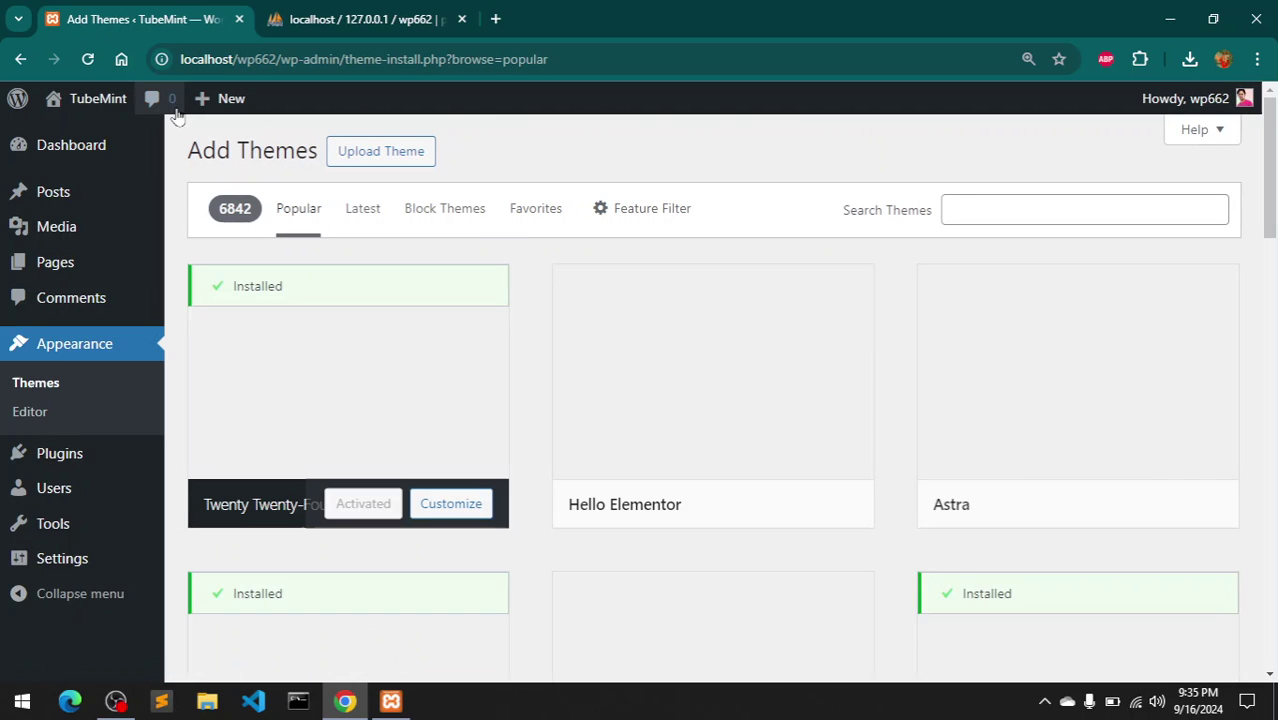
right_click(106, 100)
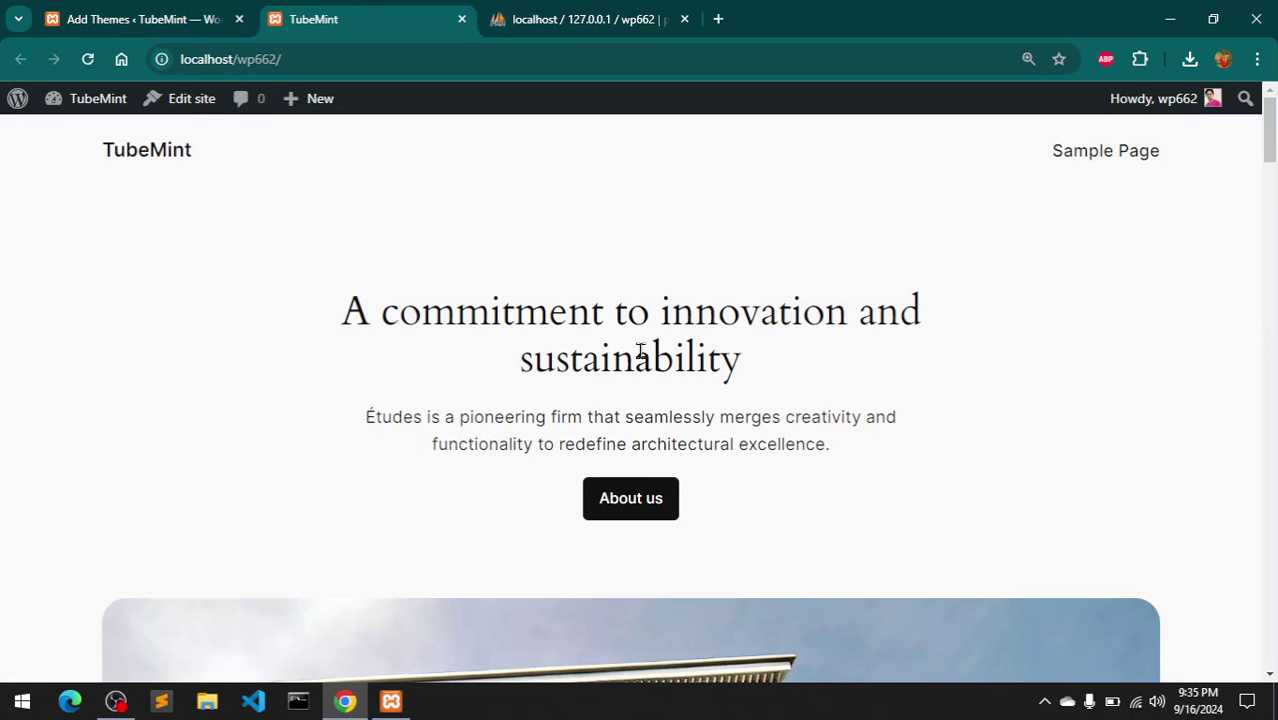
scroll(641, 352, "down", 20)
scroll(643, 358, "down", 10)
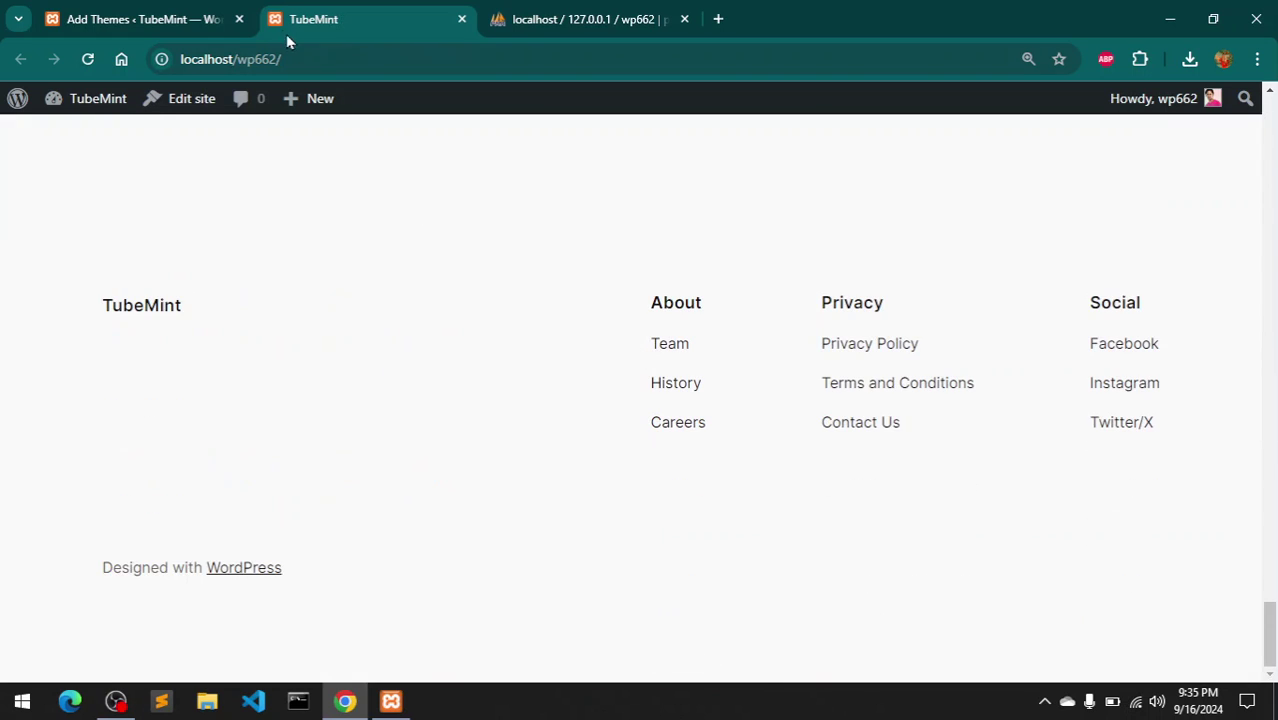
- Back on Add Themes, scroll the Popular themes down to Variations
left_click(156, 8)
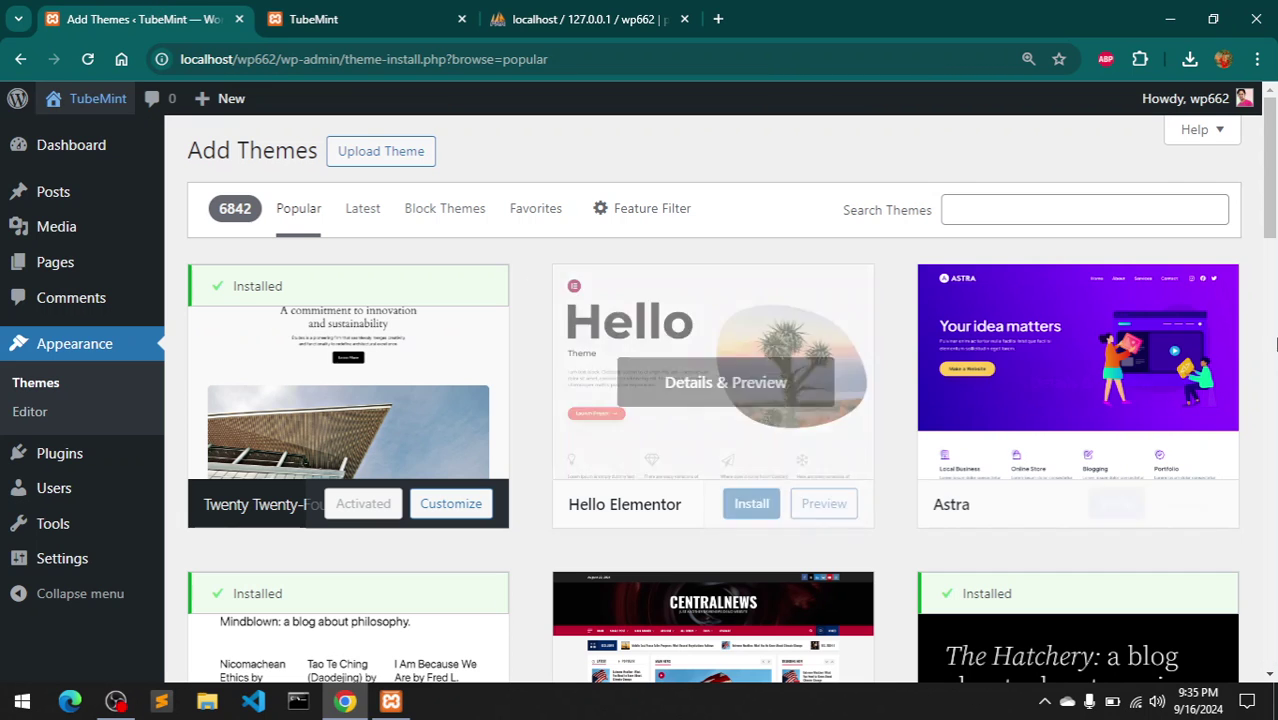
left_click_drag(1275, 180, 1275, 352)
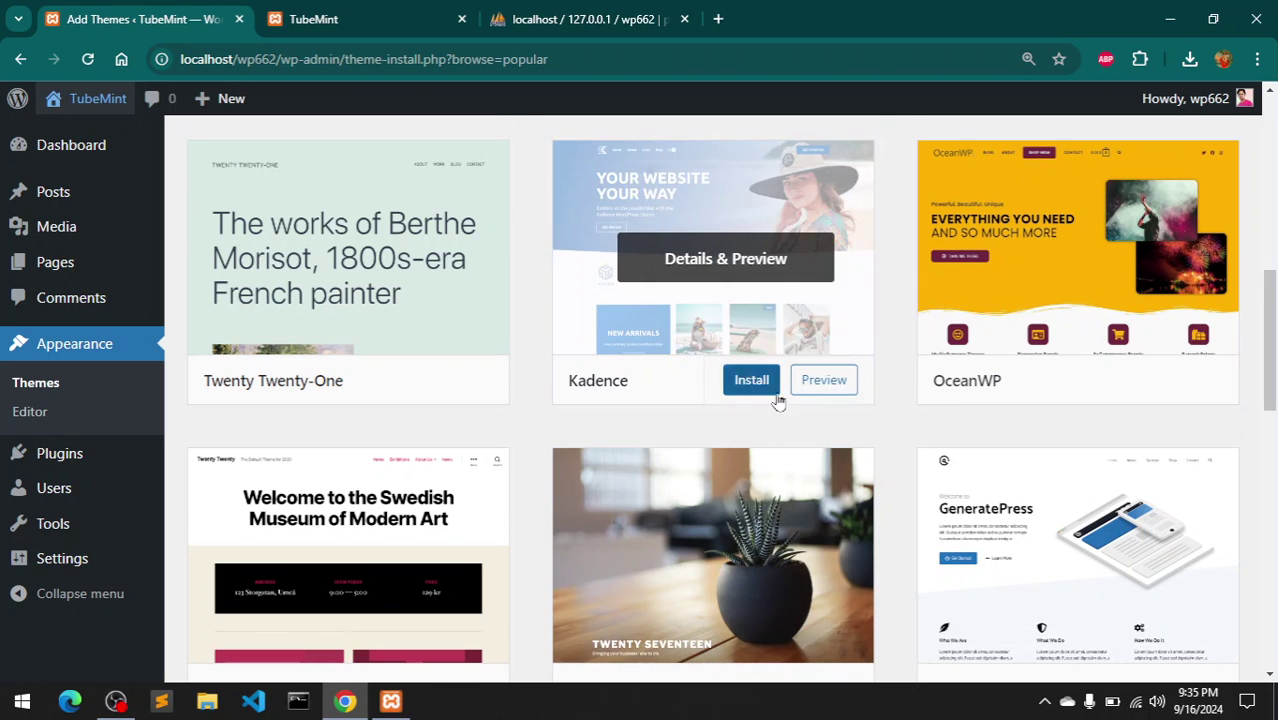
scroll(1275, 483, "down", 8)
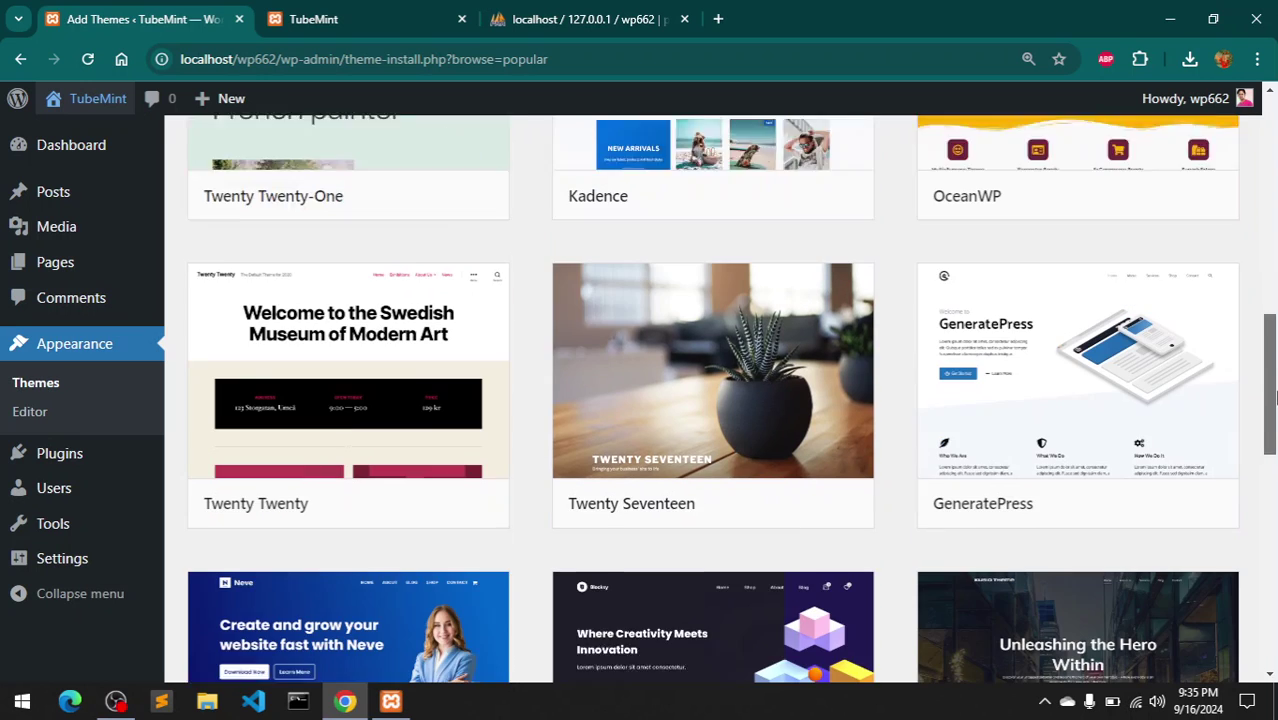
scroll(1275, 483, "down", 3)
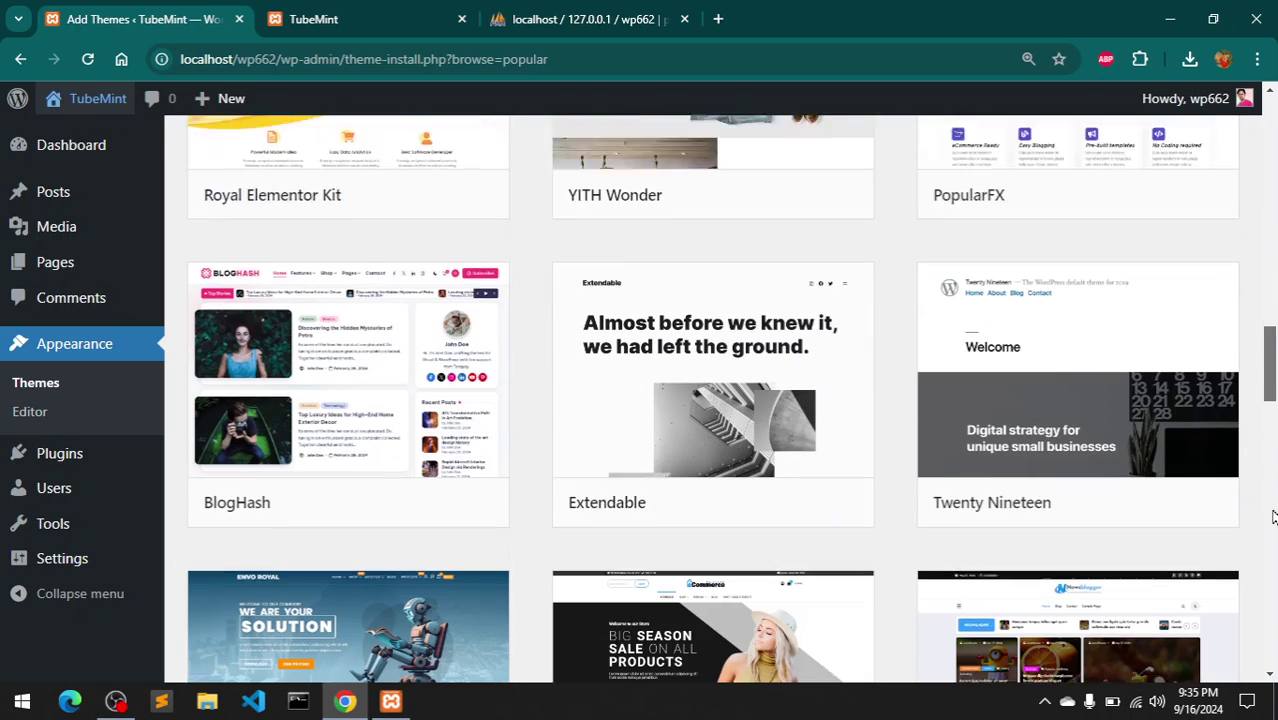
scroll(1272, 522, "down", 5)
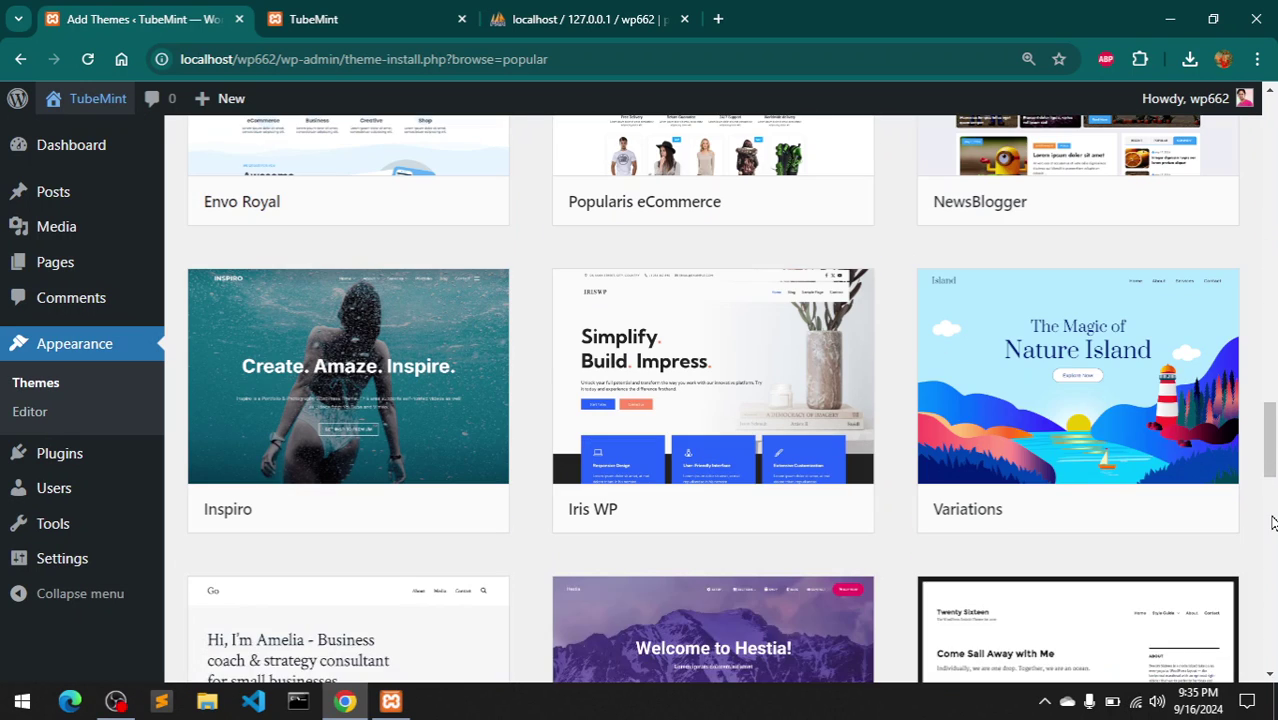
- Install the Variations theme from its card and activate it
mouse_move(1130, 515)
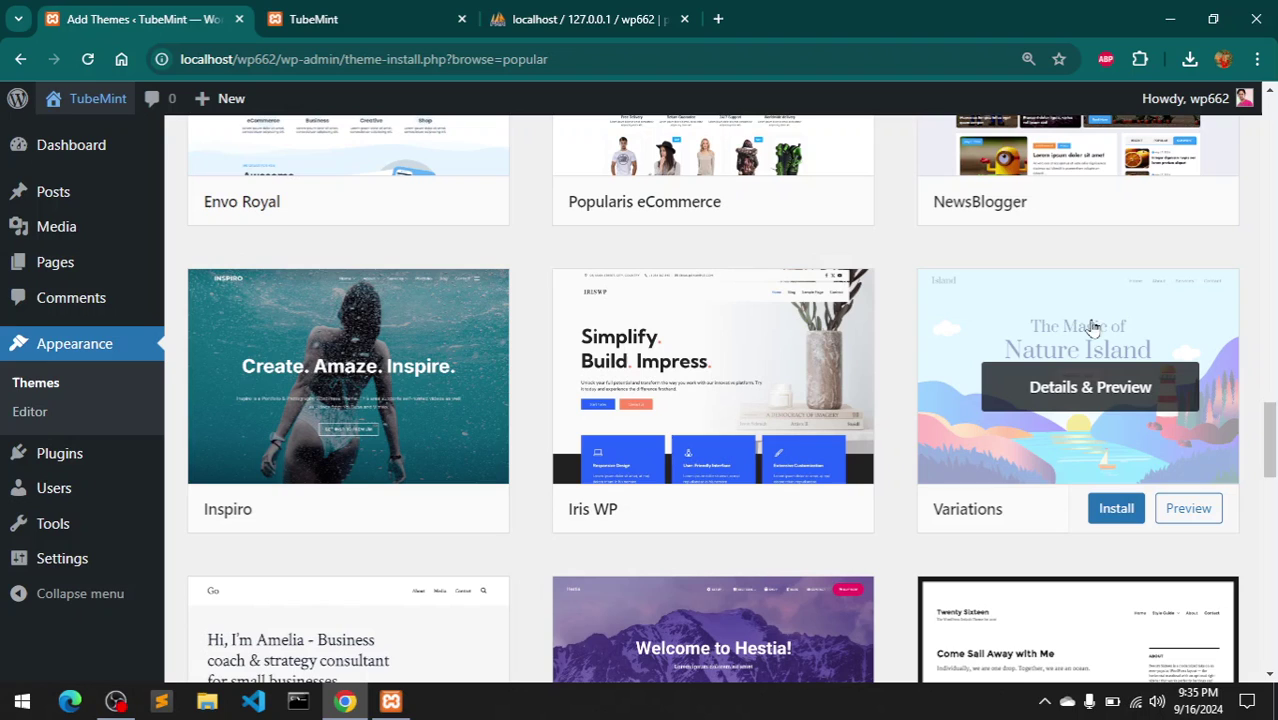
left_click(1117, 510)
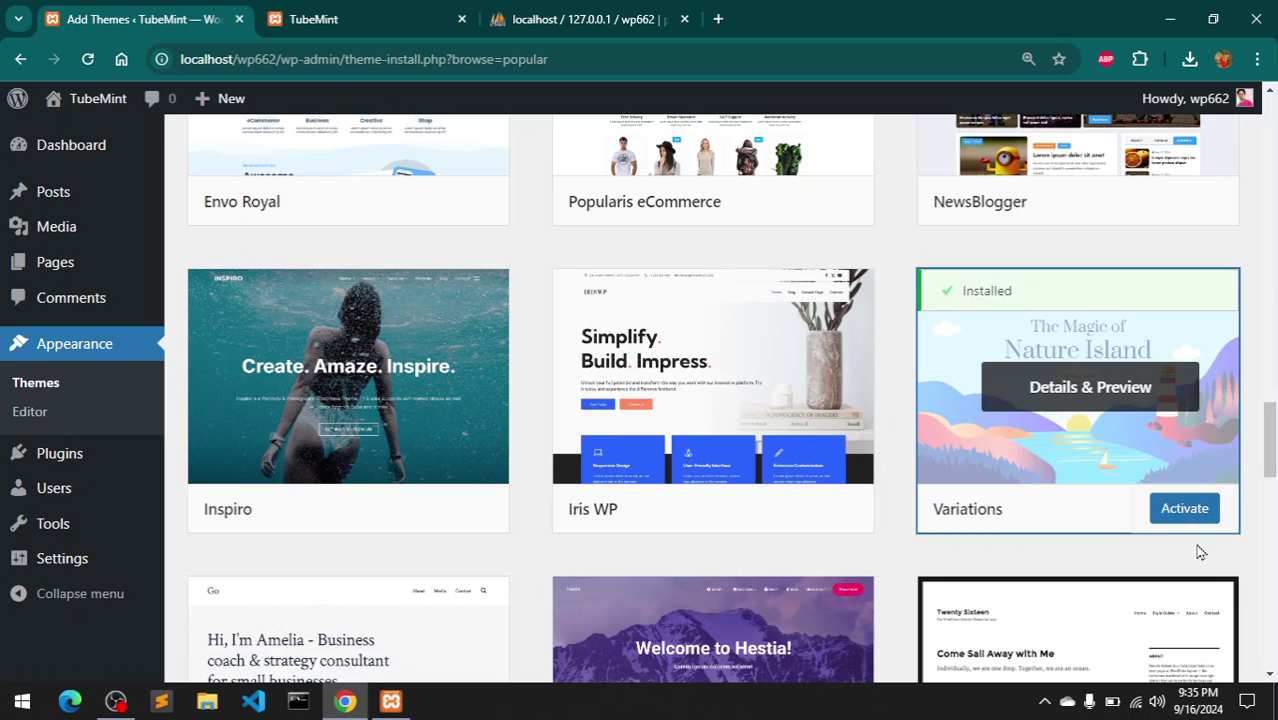
left_click(1190, 521)
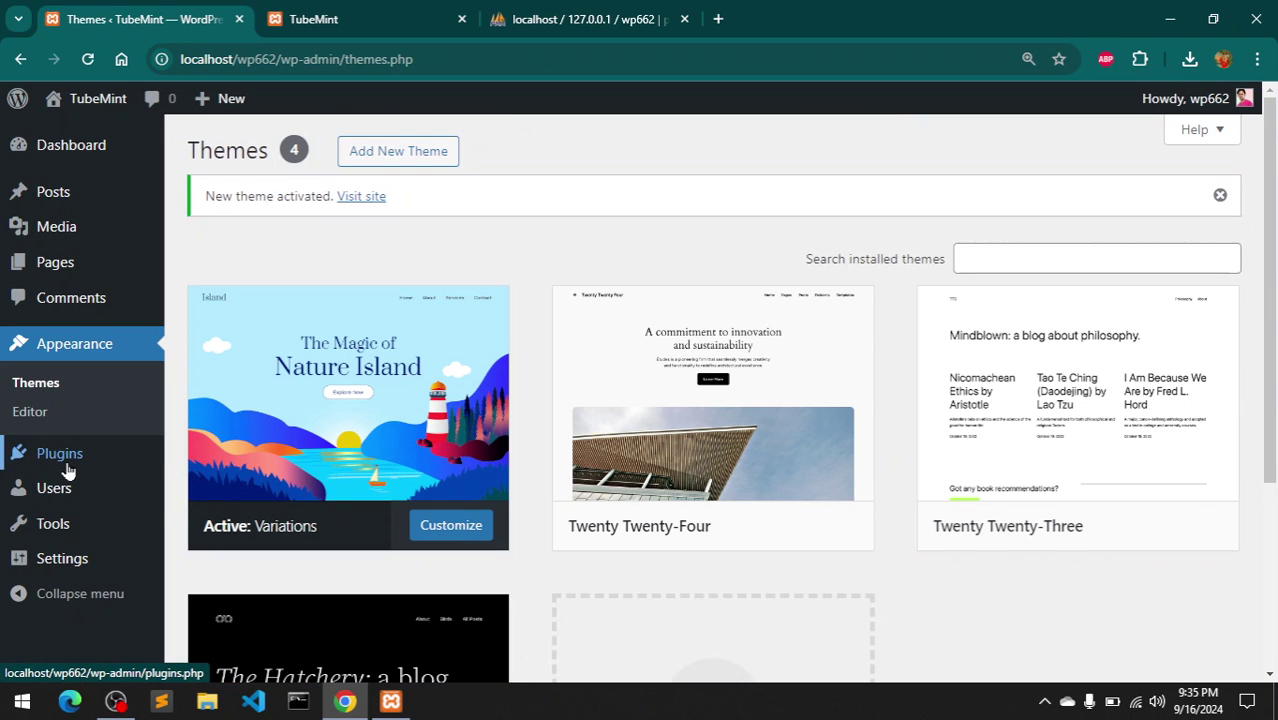
- Search the Add Plugins directory for 'seo'
mouse_move(67, 463)
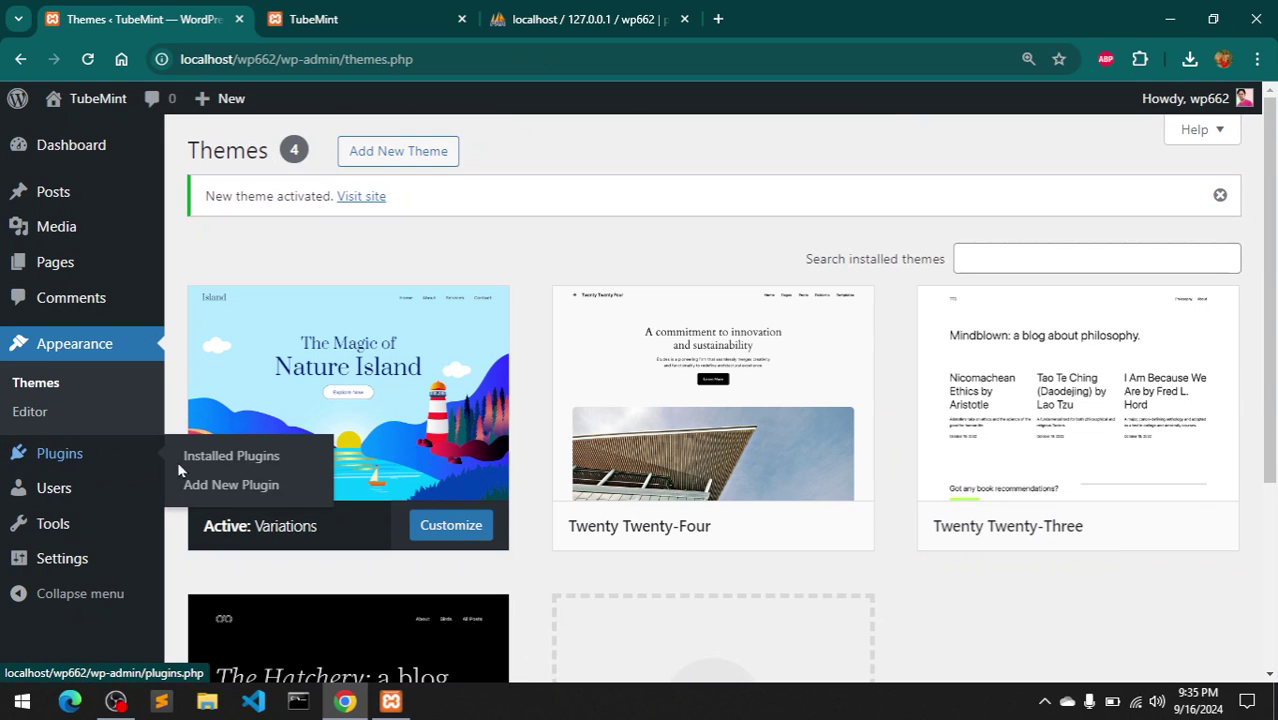
left_click(66, 460)
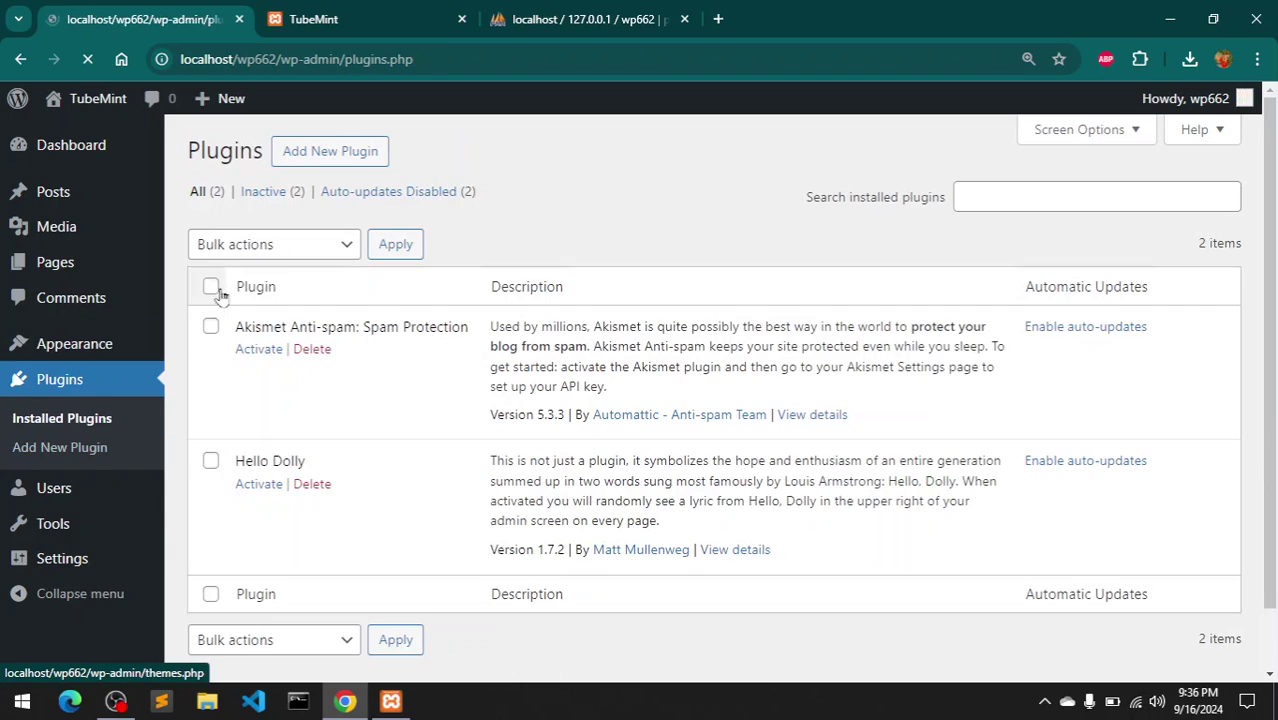
left_click(298, 167)
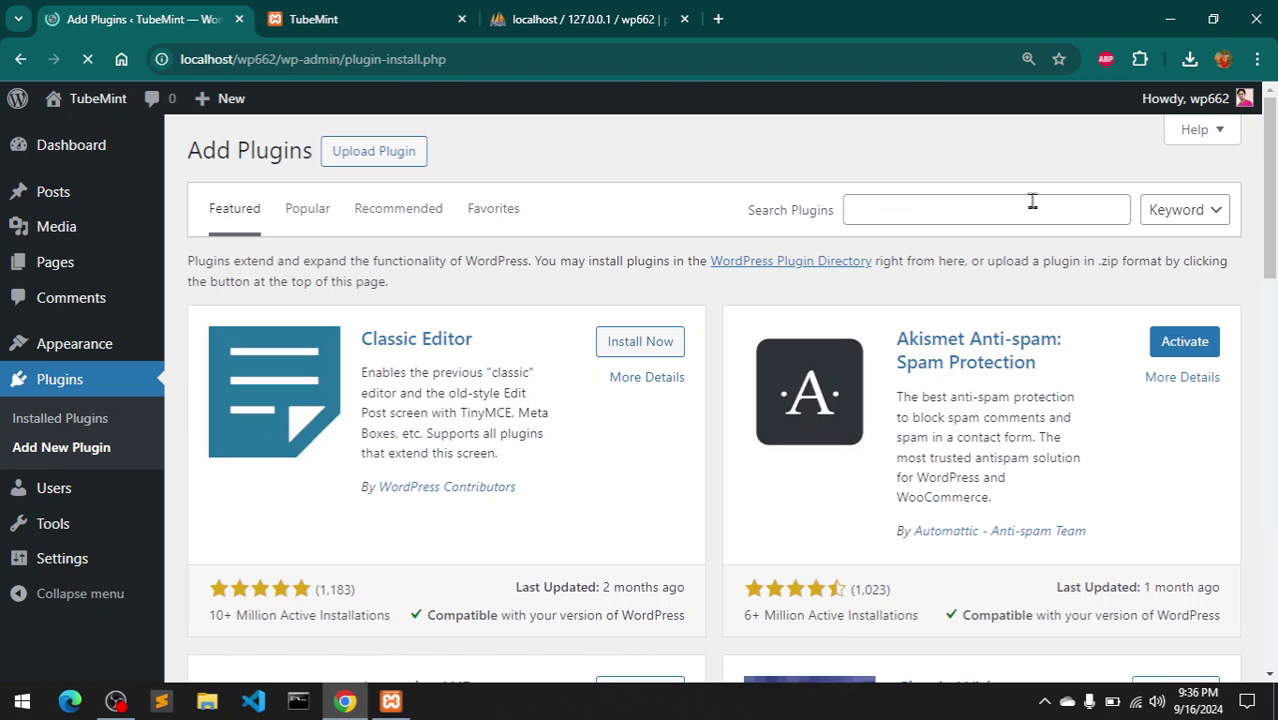
left_click(1018, 207)
type("seo")
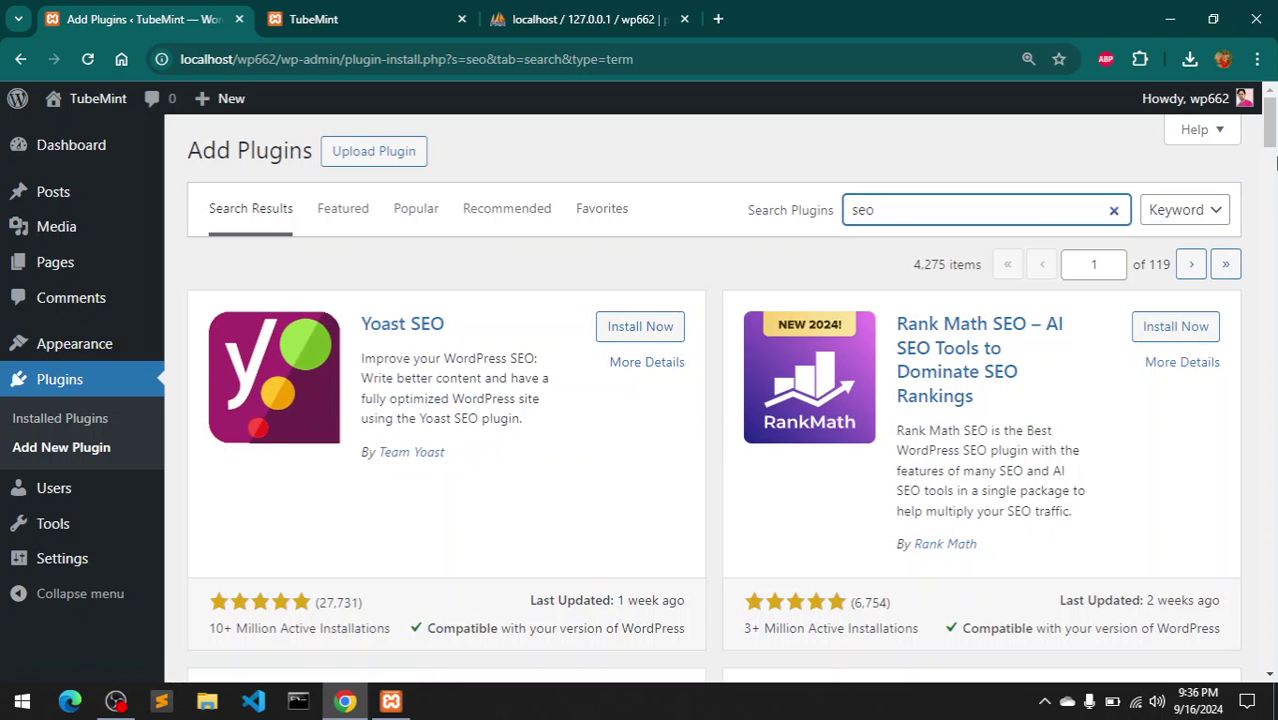
mouse_move(1273, 137)
left_mouse_down()
mouse_move(1273, 262)
mouse_move(1273, 112)
left_mouse_up()
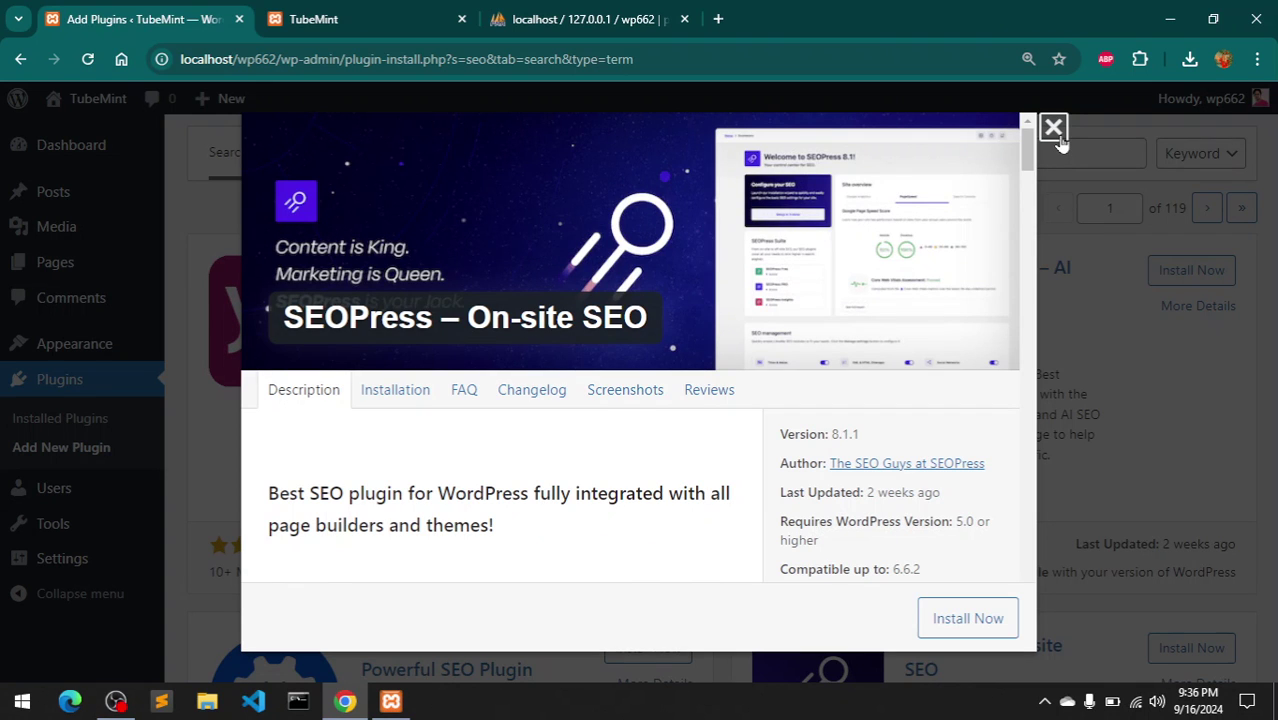
left_click(587, 402)
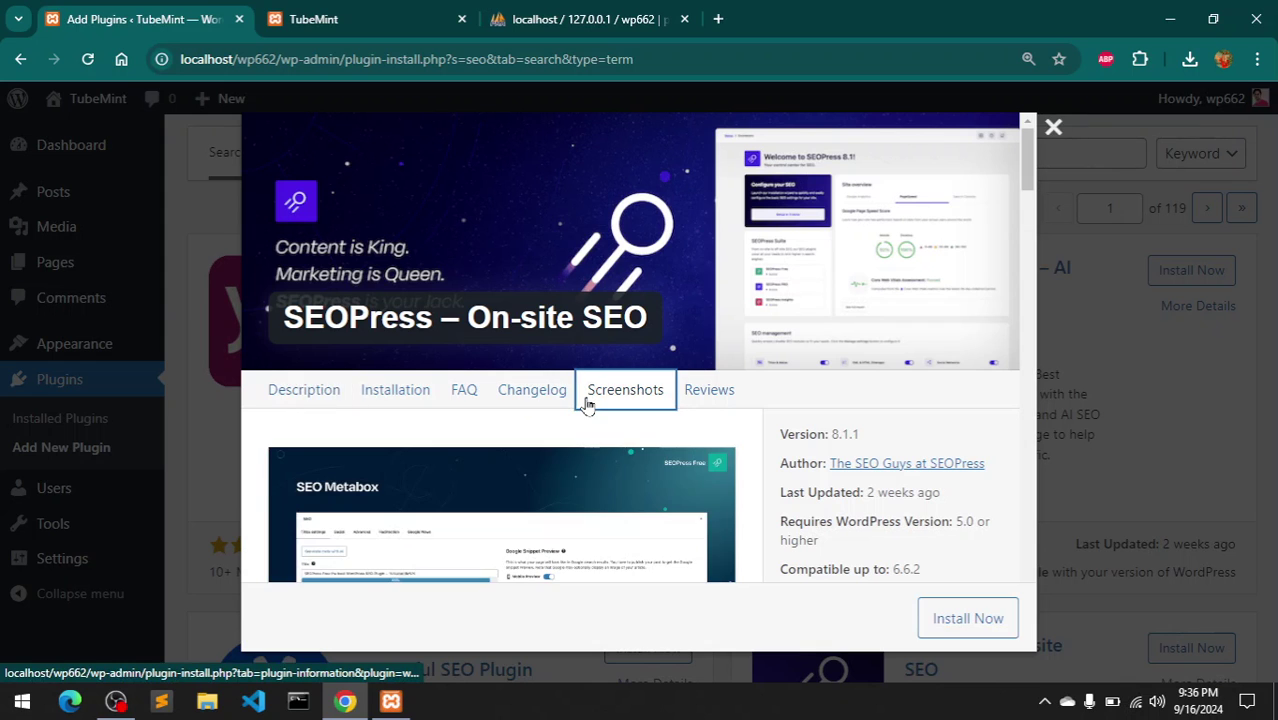
left_click(539, 403)
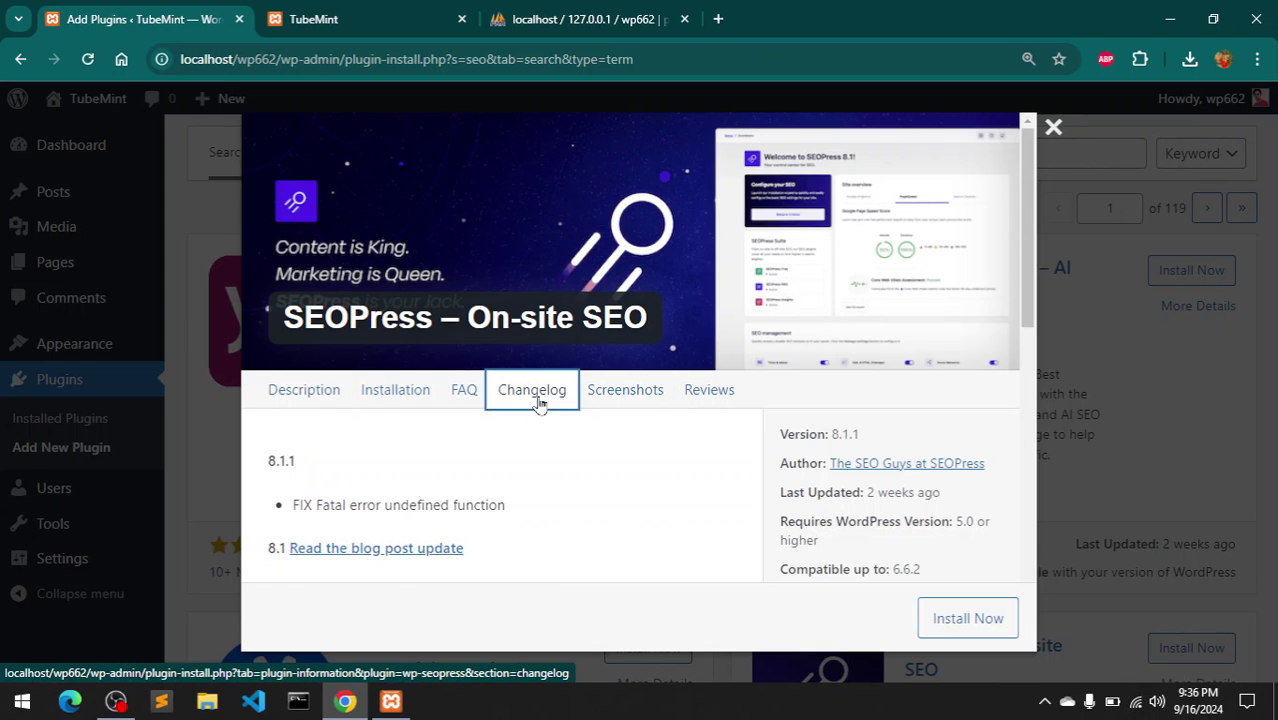
left_click(392, 396)
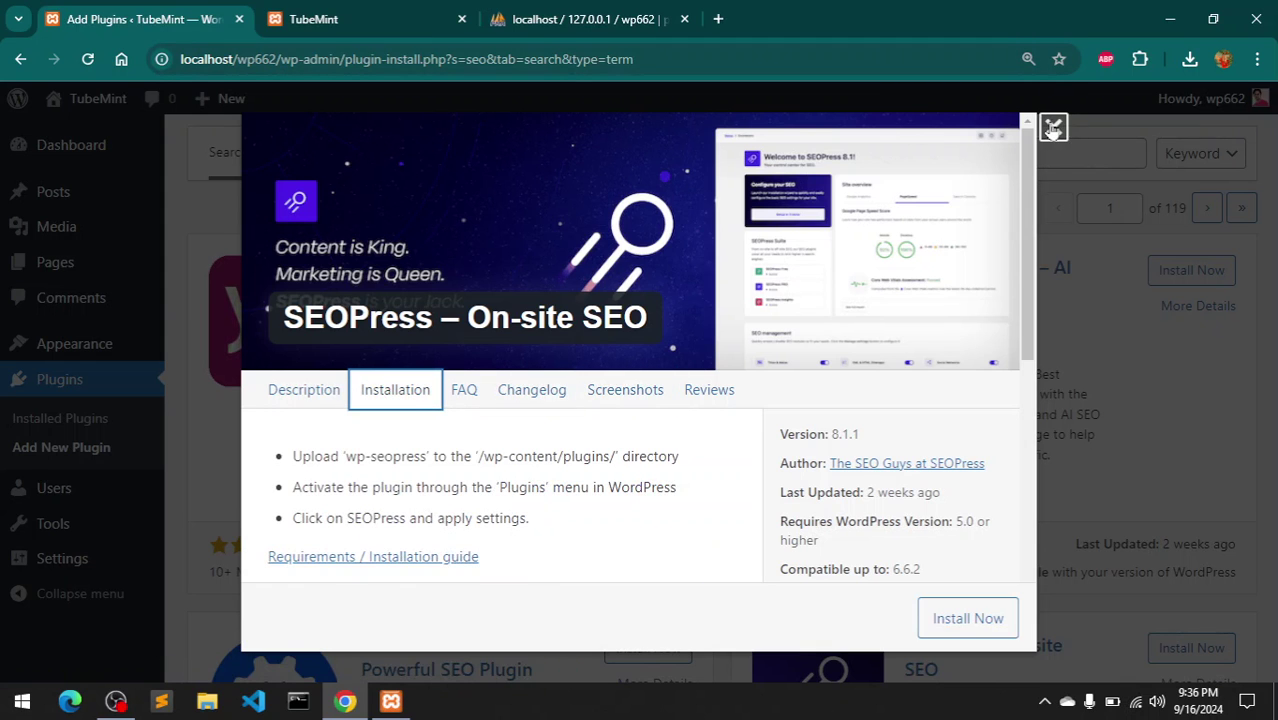
left_click(1053, 128)
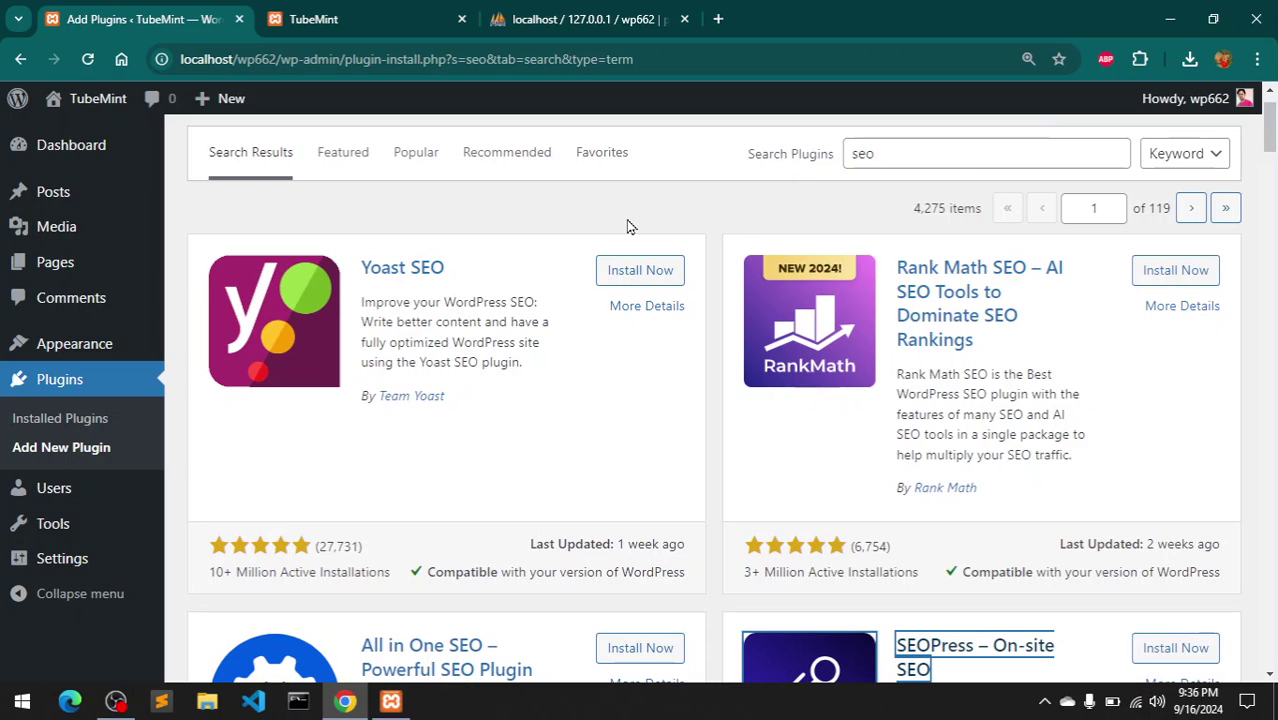